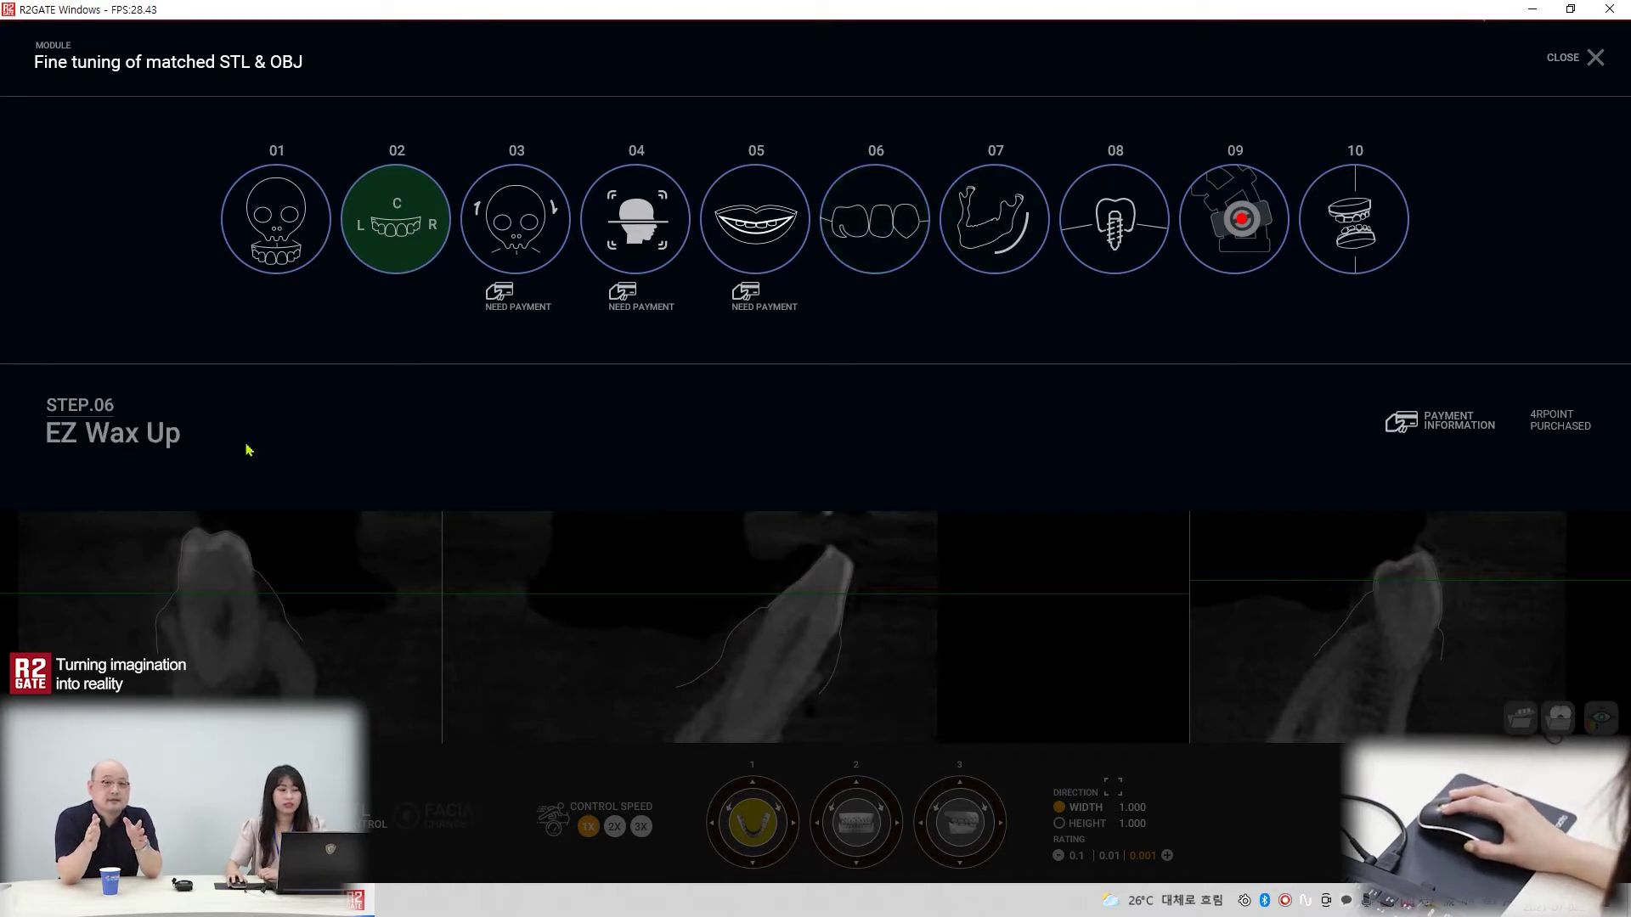
# Open the EZ Wax Up step, switch the 3D background to Black and tilt the jaw to a front-side view.
pyautogui.click(873, 219)
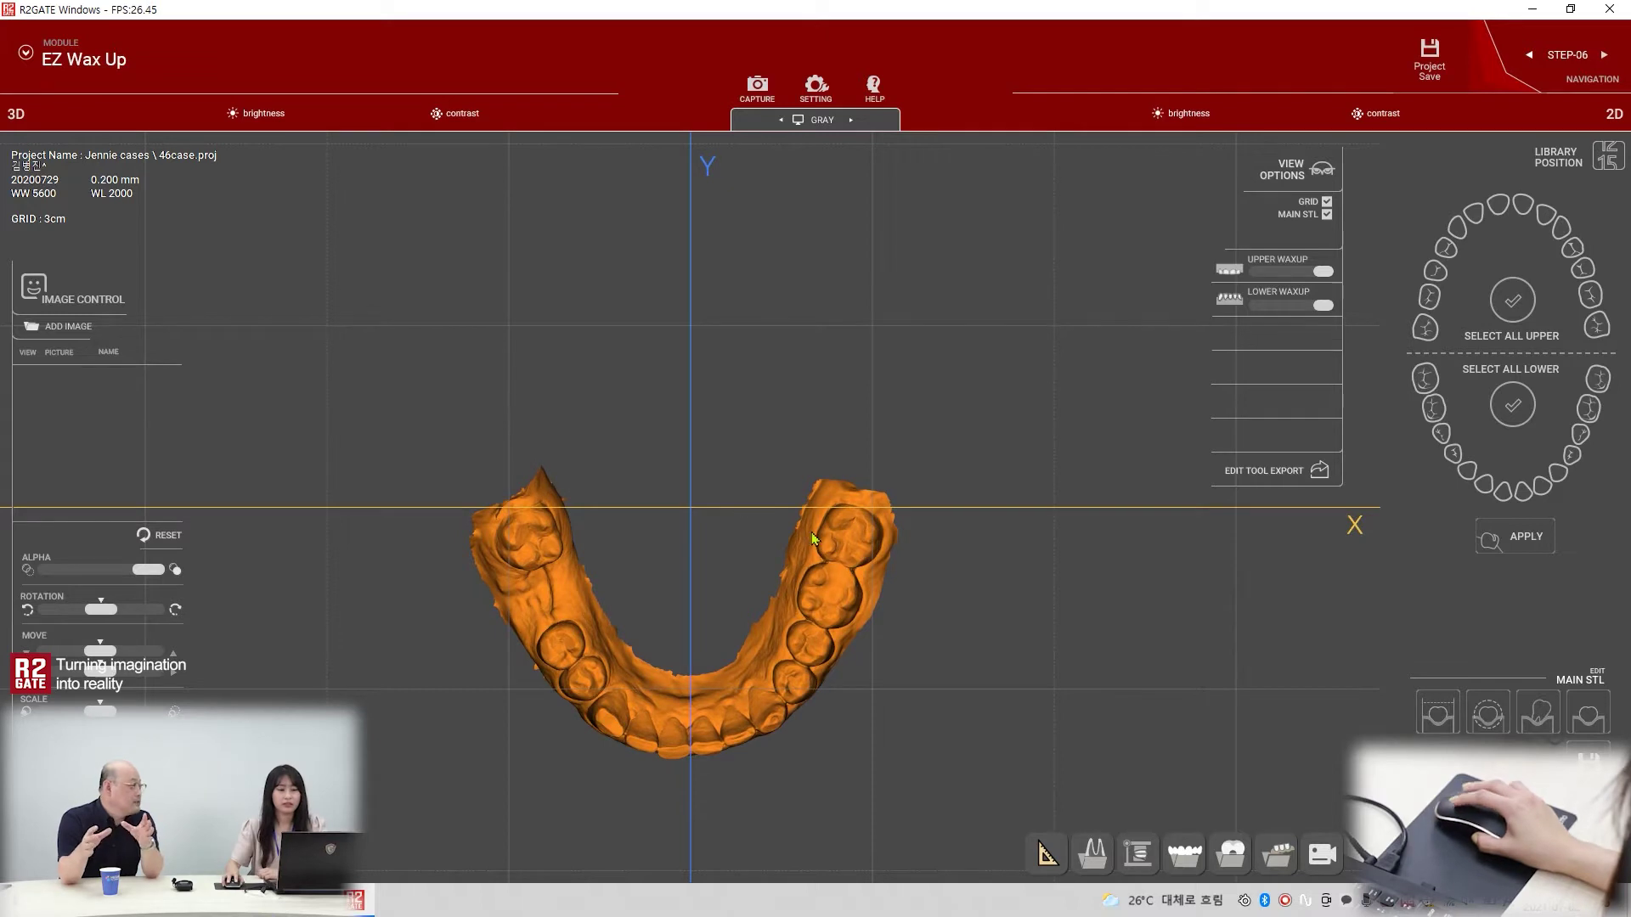
pyautogui.click(853, 122)
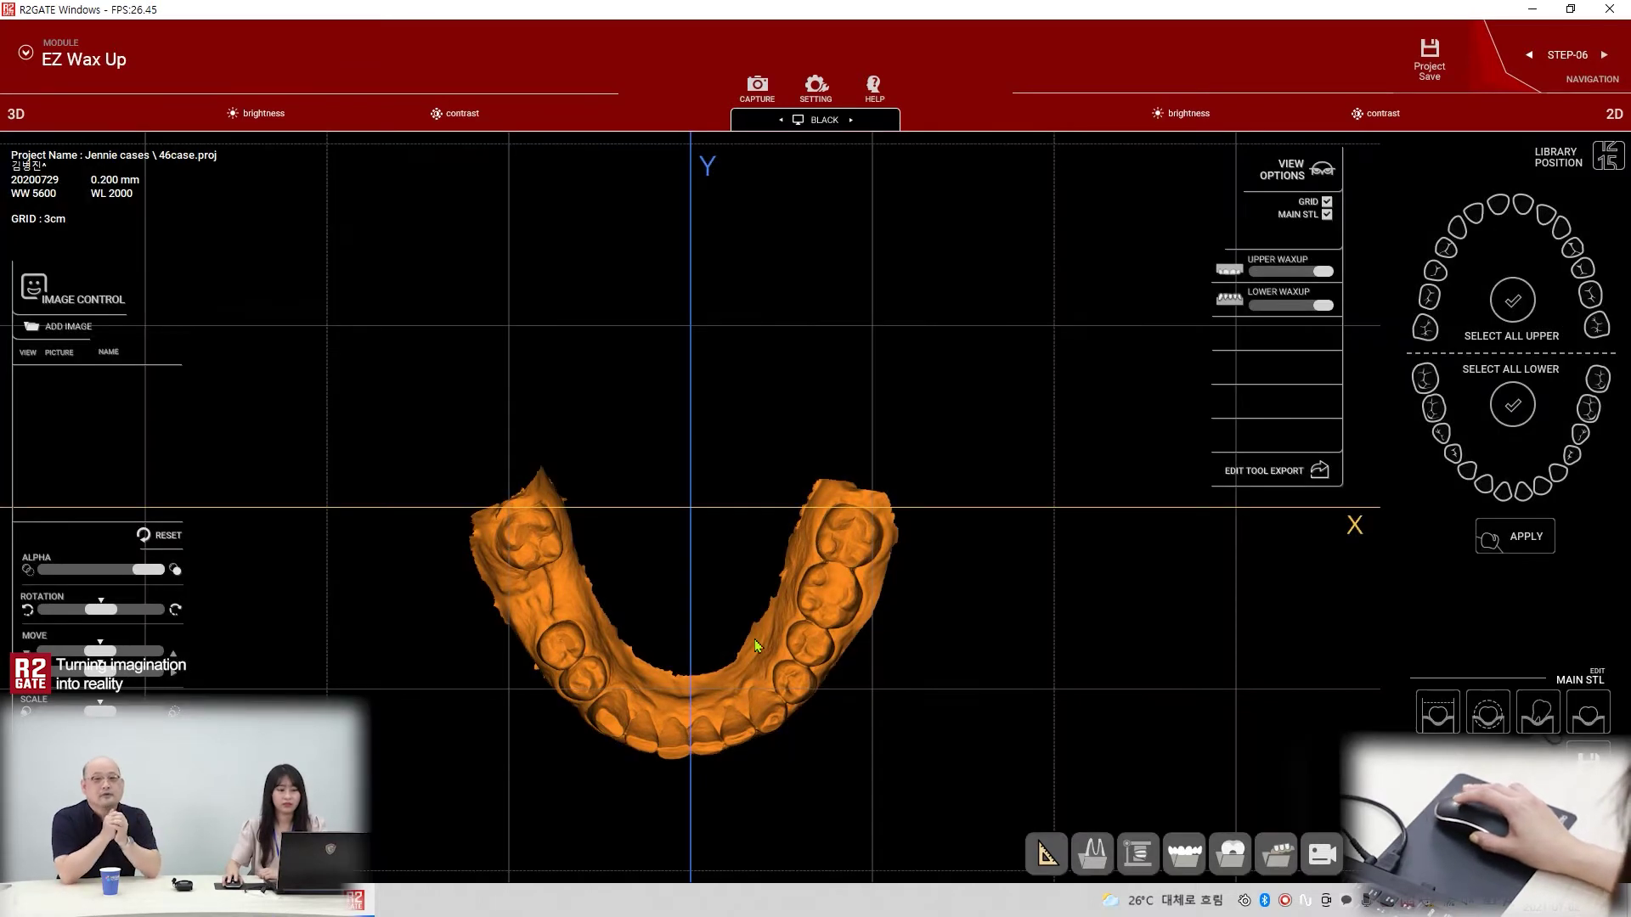
pyautogui.moveTo(772, 679); pyautogui.dragTo(651, 491)
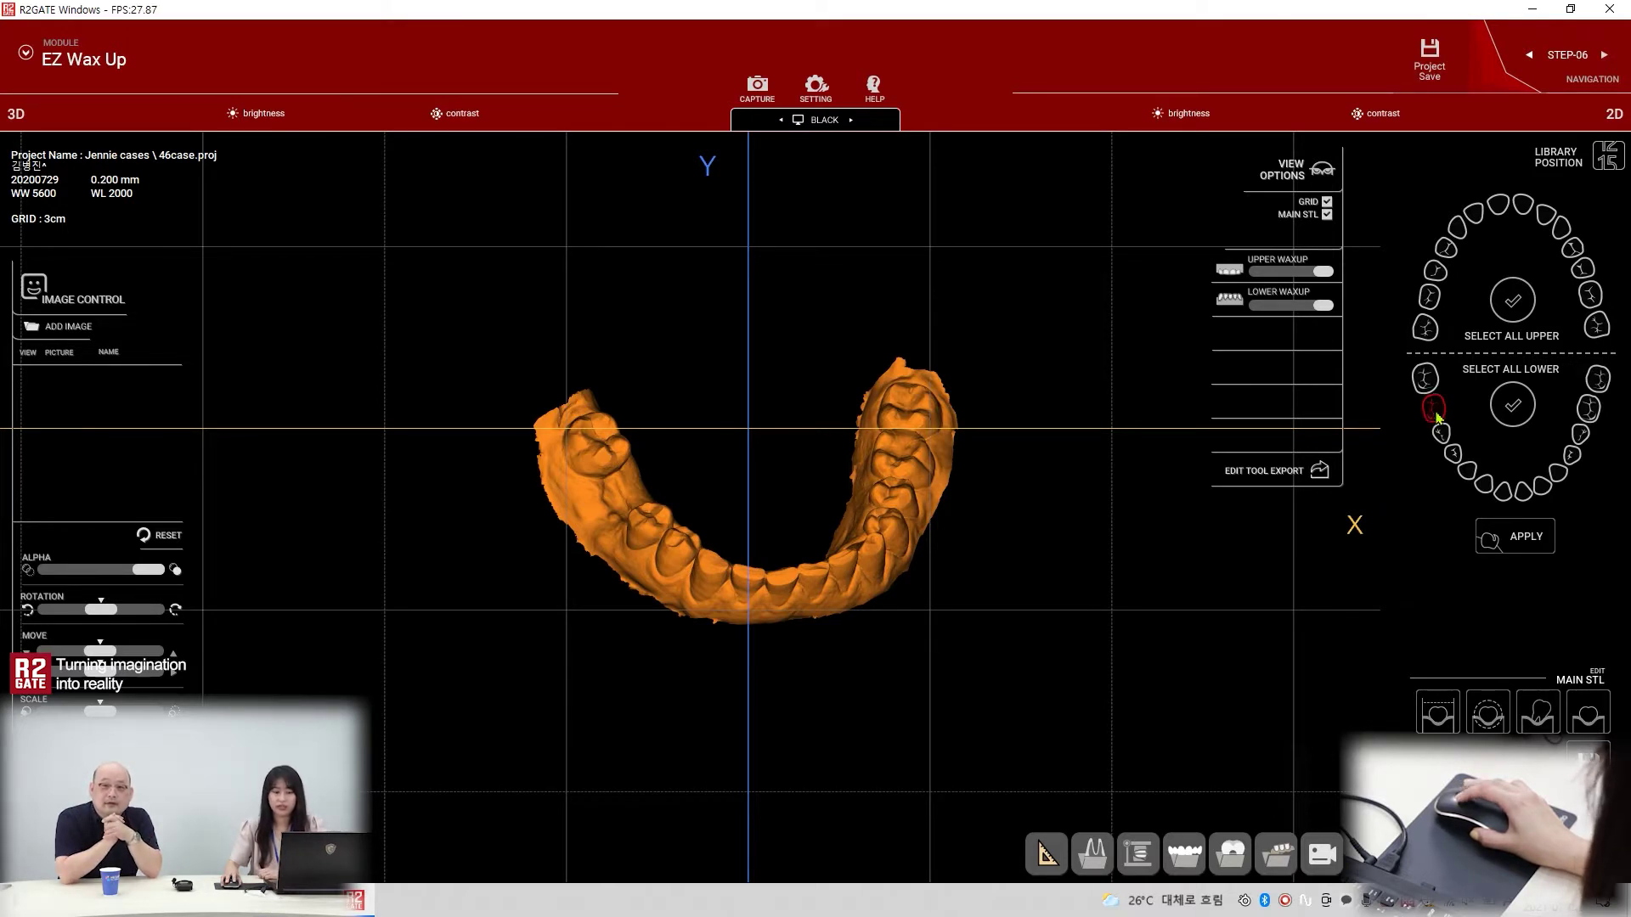
# Apply the chosen library molar into the lower posterior gap, nudge it into position and fix it.
pyautogui.click(1525, 544)
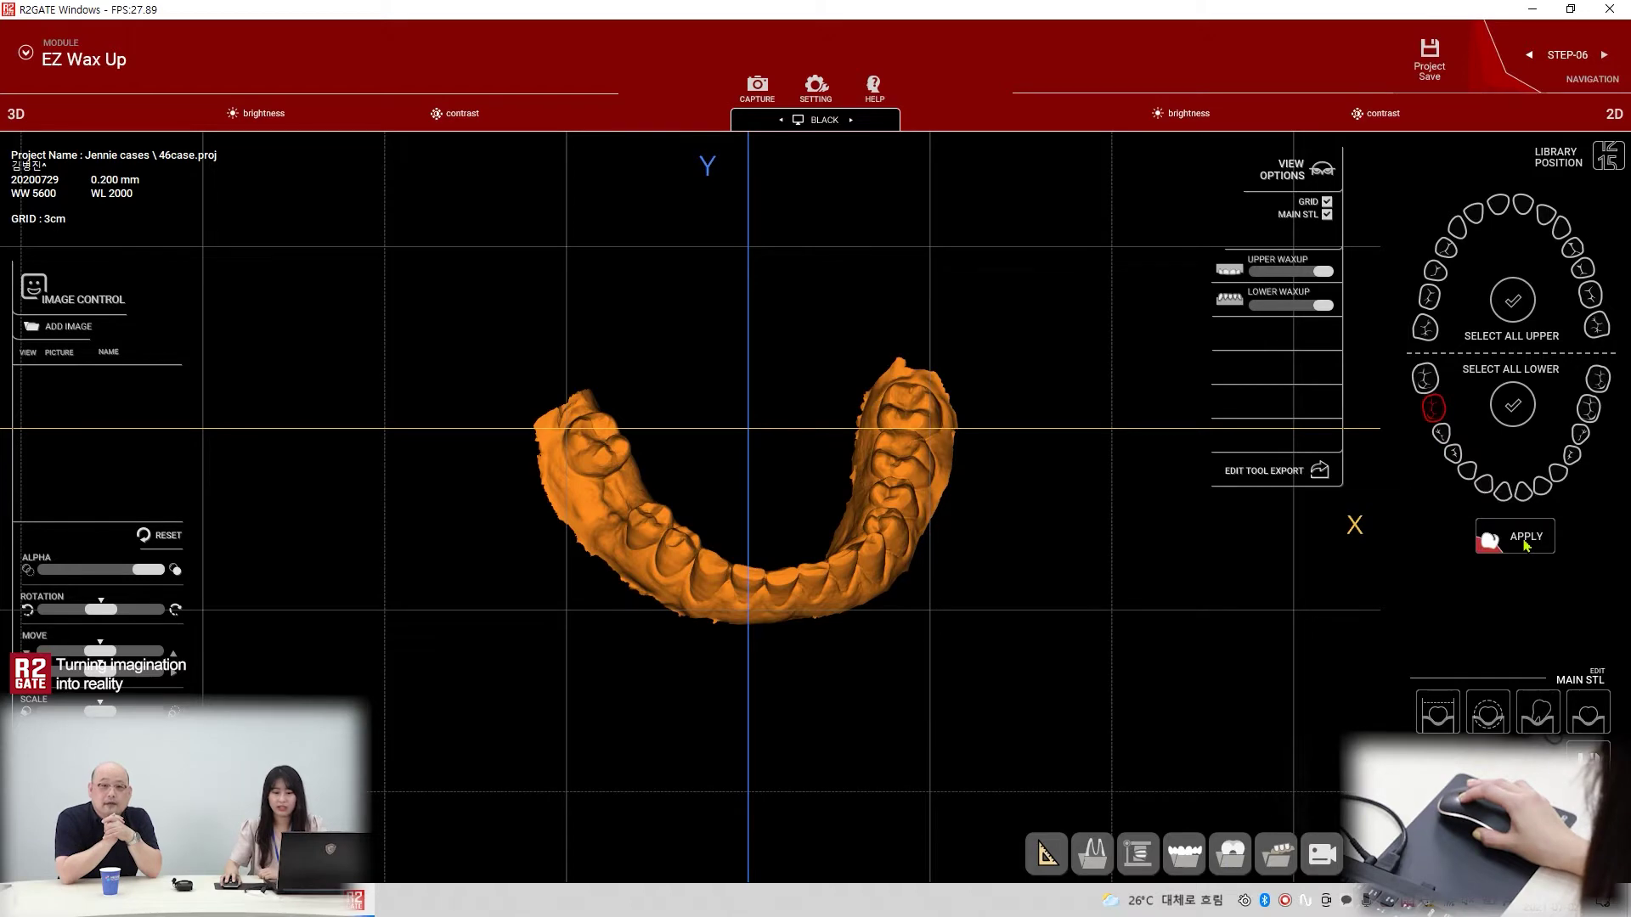
pyautogui.click(590, 490)
pyautogui.scroll(4, 595, 491)
pyautogui.scroll(2, 527, 493)
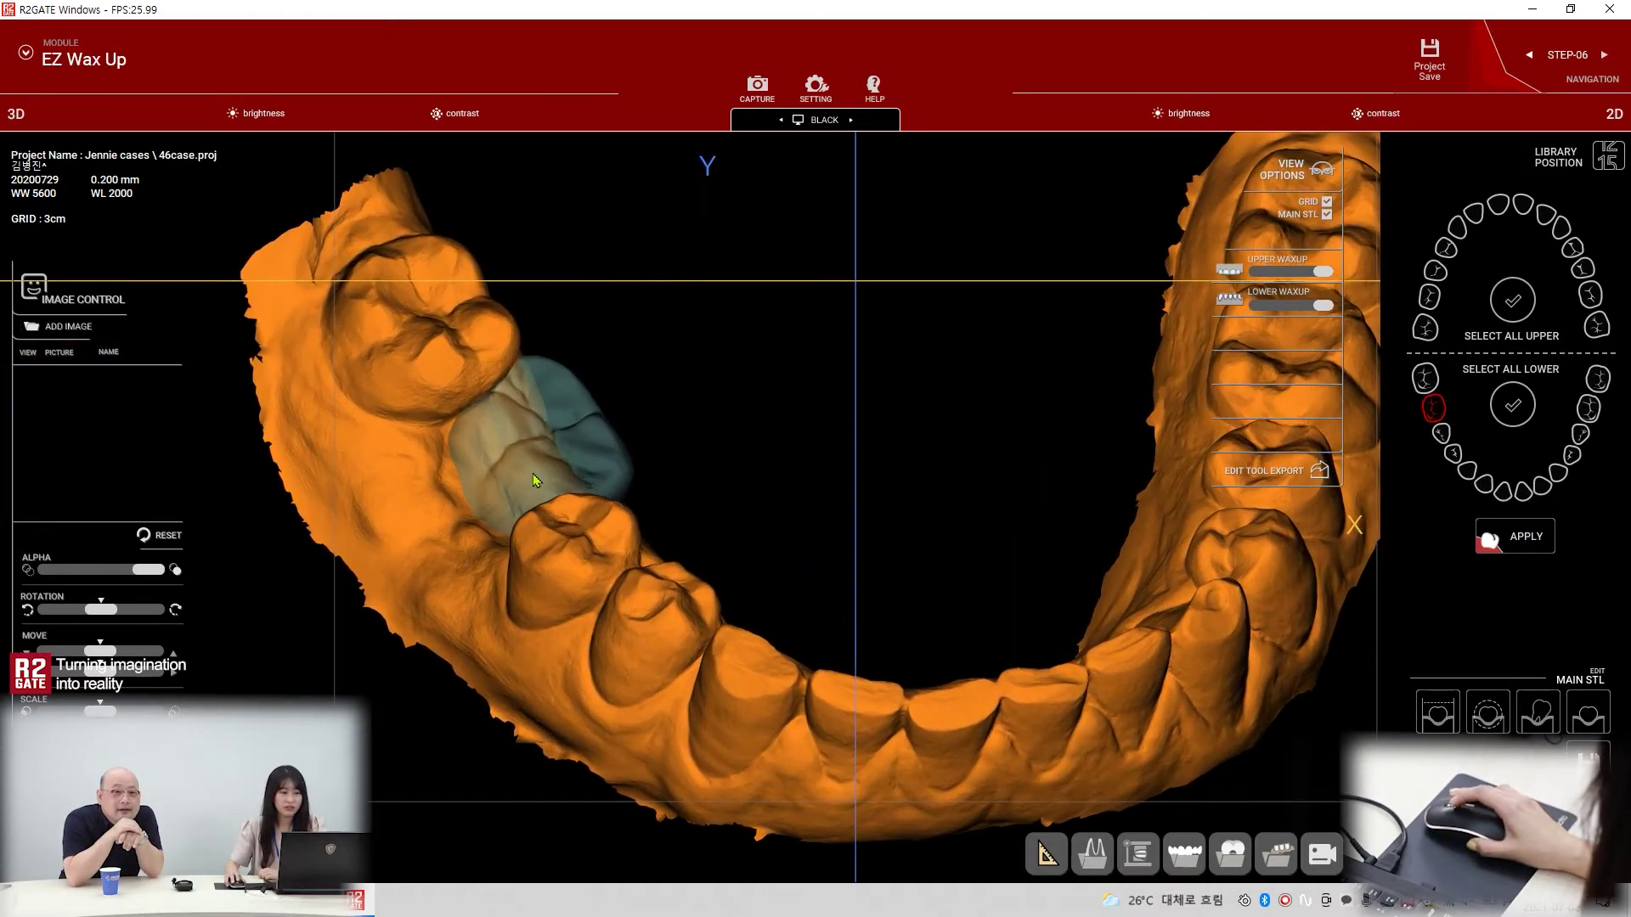
pyautogui.moveTo(507, 487)
pyautogui.mouseDown()
pyautogui.moveTo(498, 462)
pyautogui.moveTo(489, 489)
pyautogui.mouseUp()
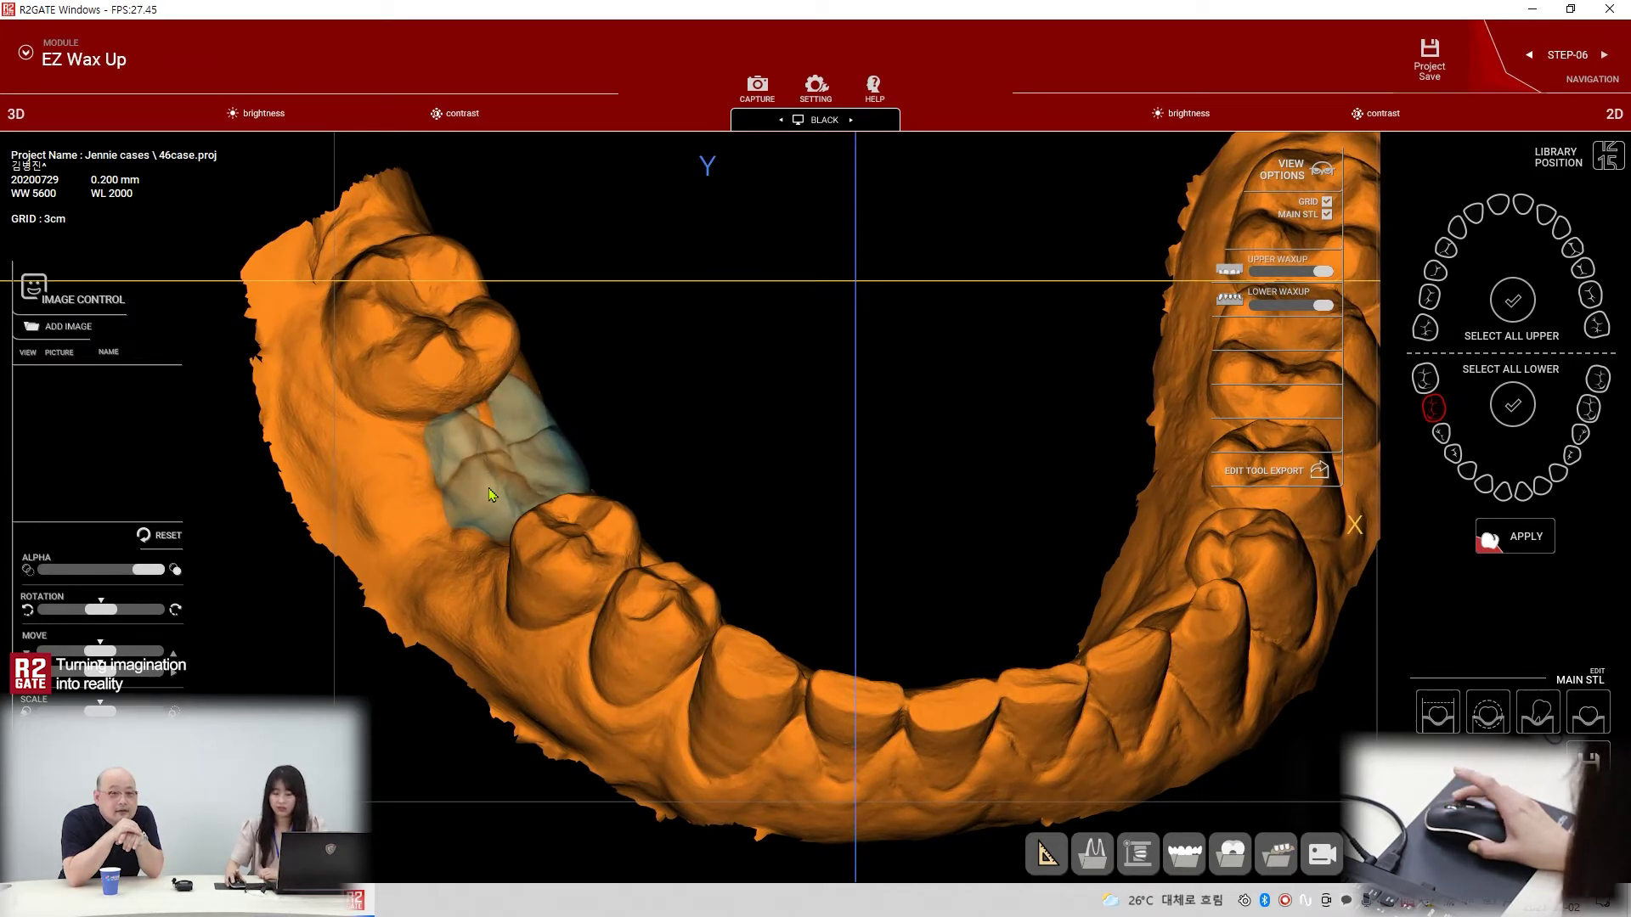
pyautogui.rightClick(490, 494)
pyautogui.moveTo(503, 623); pyautogui.dragTo(629, 544)
# Move the wax-up crown up and right into the gap, checking it from the biting surface.
pyautogui.click(625, 547)
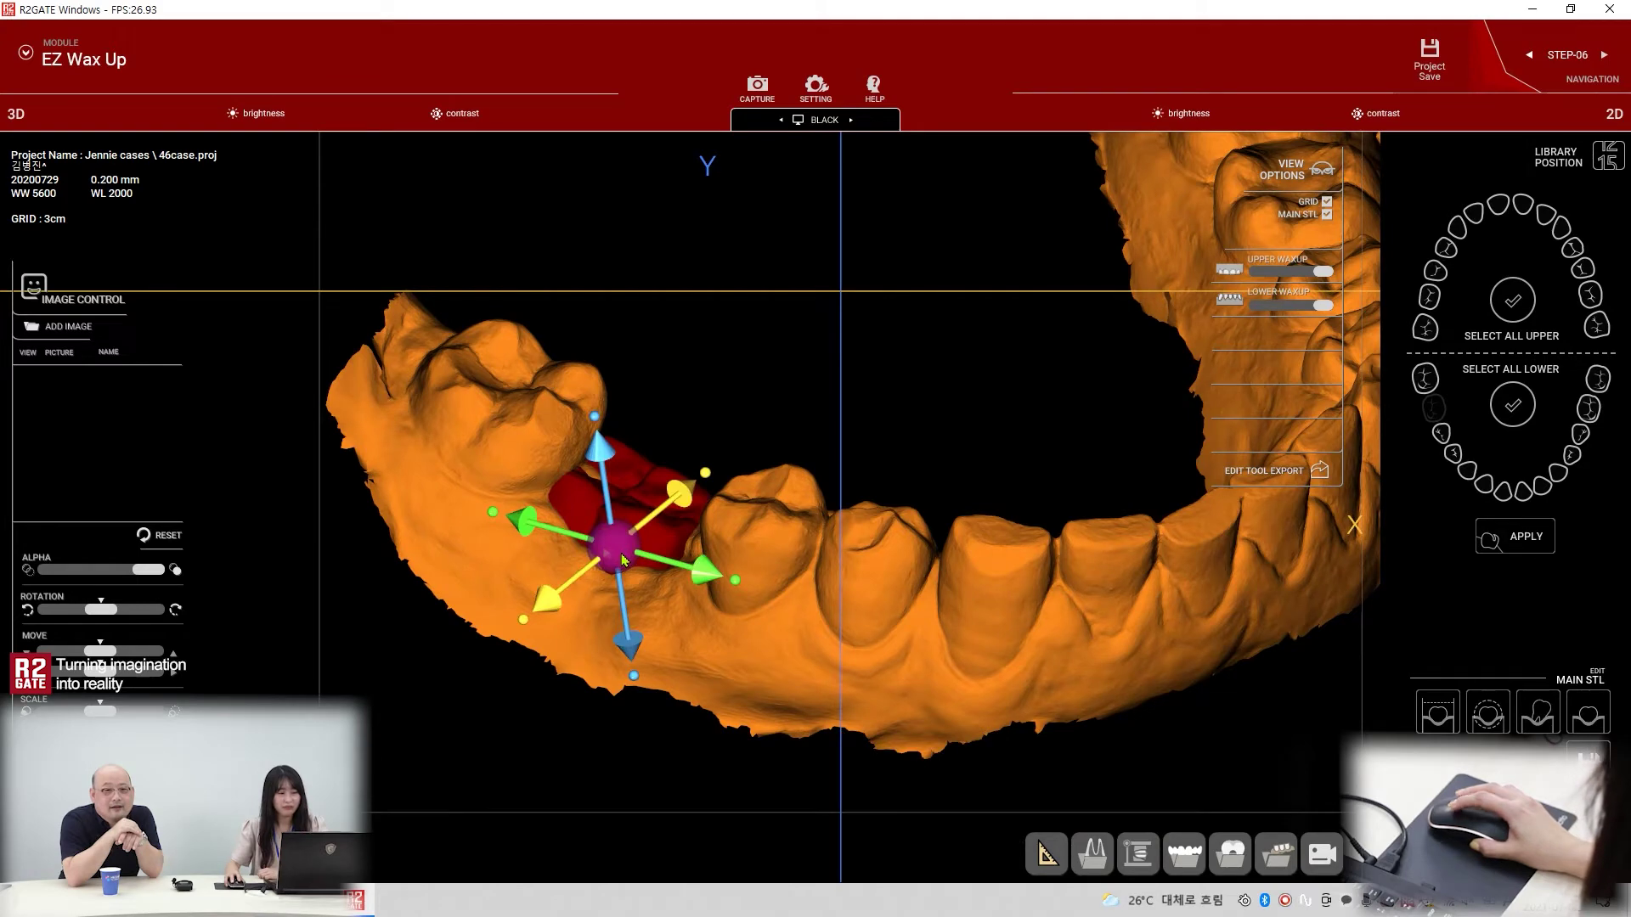
pyautogui.scroll(3, 625, 560)
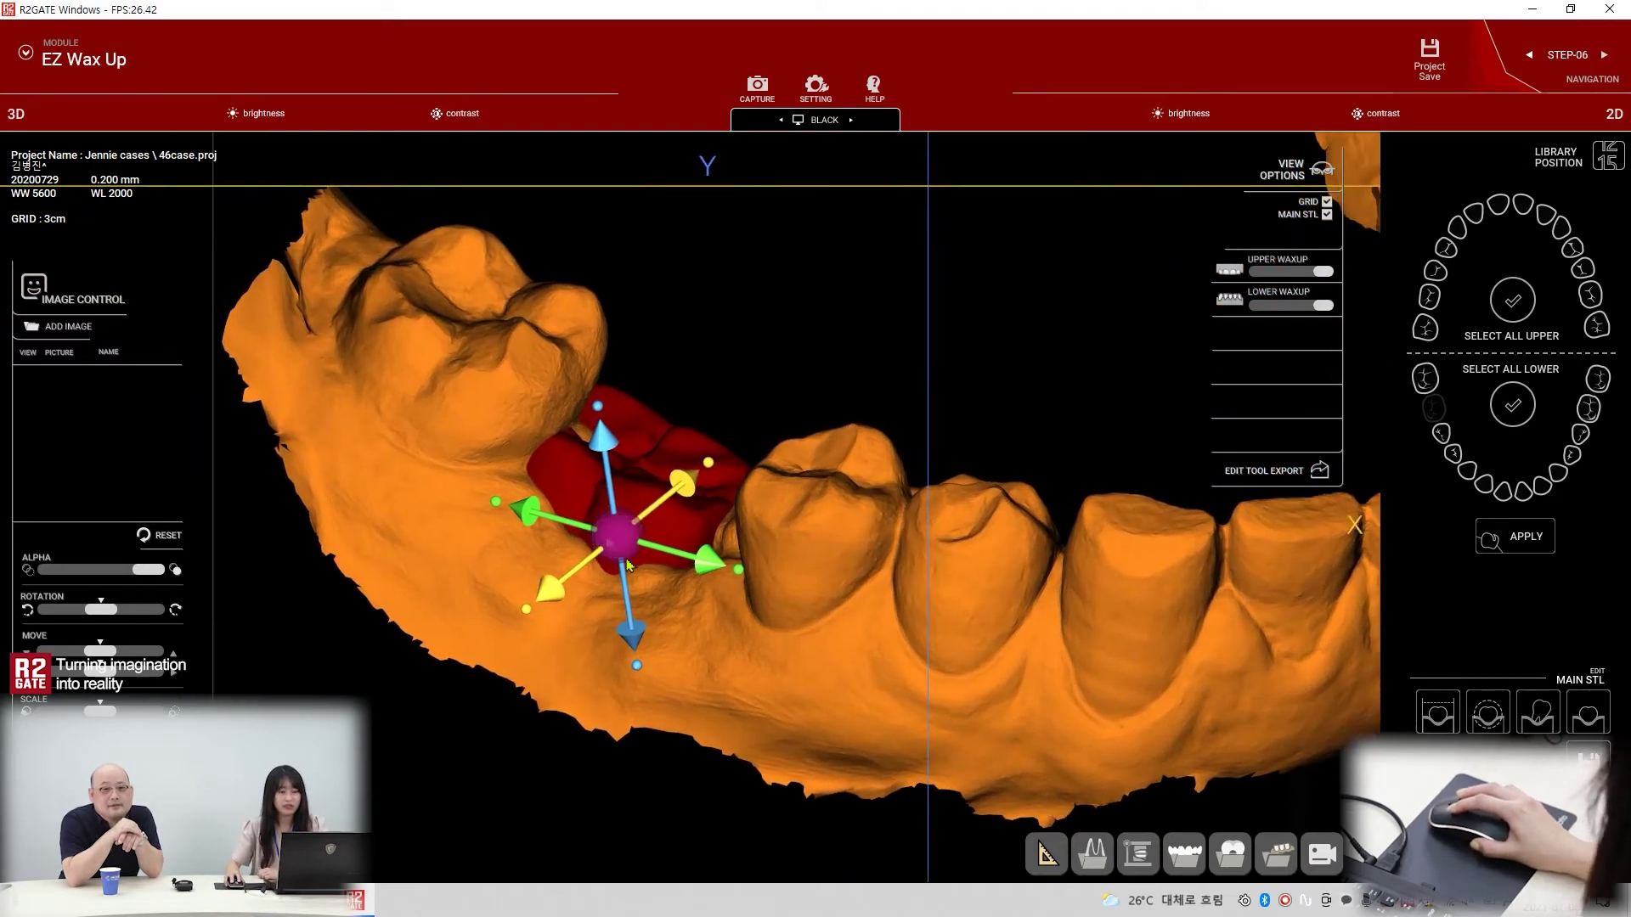
pyautogui.moveTo(615, 544); pyautogui.dragTo(620, 498)
pyautogui.moveTo(718, 548); pyautogui.dragTo(725, 659, button='right')
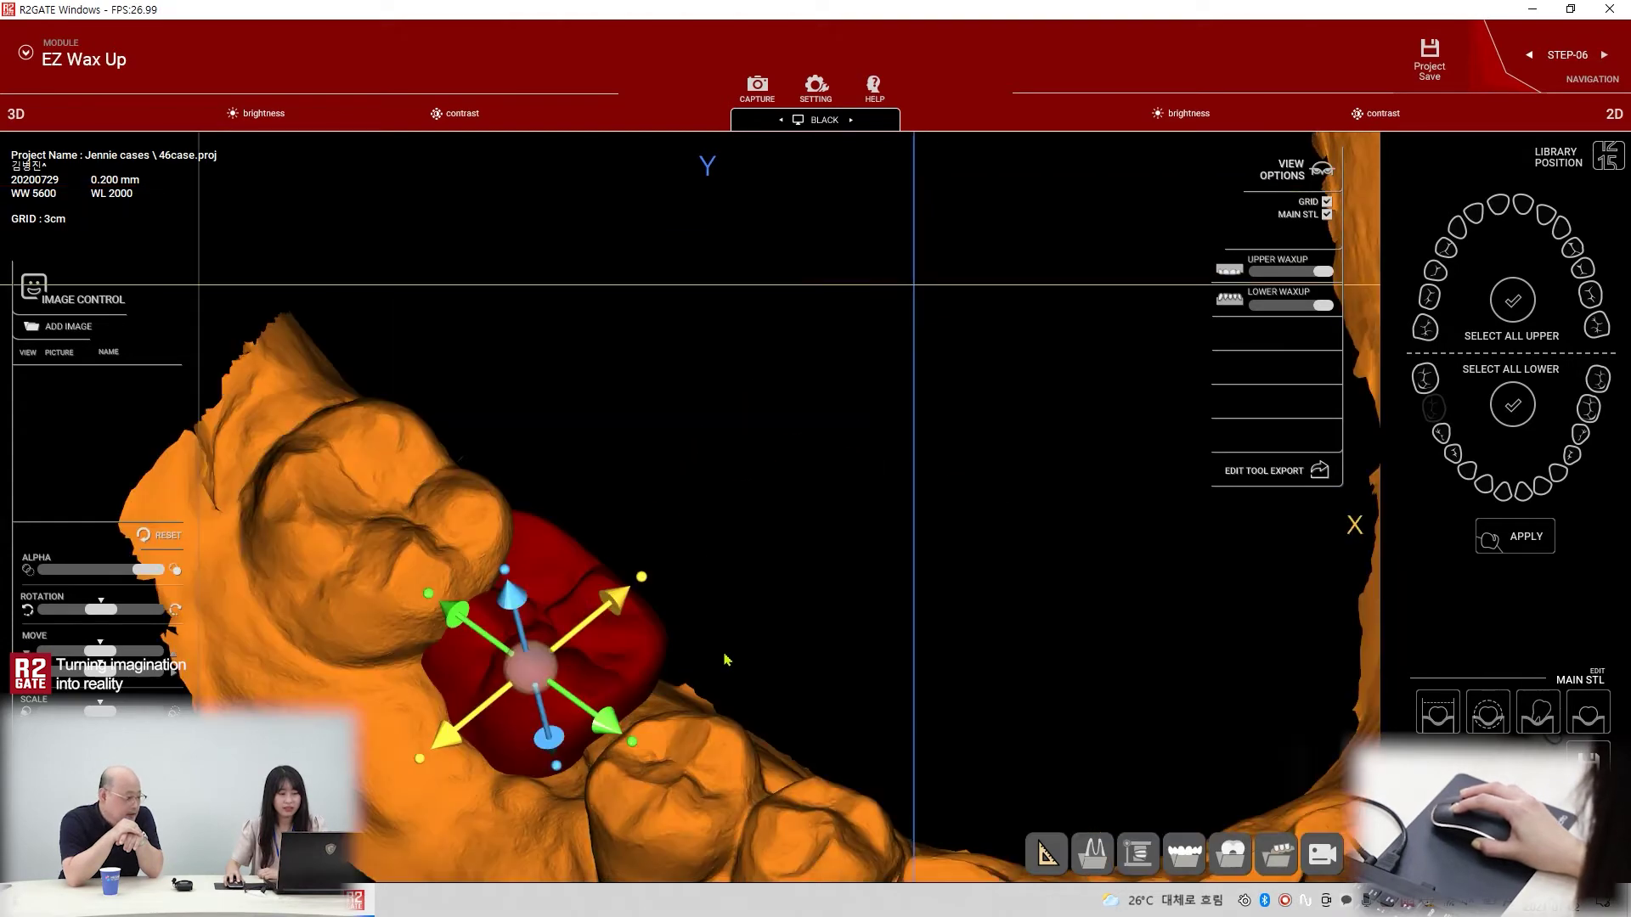
pyautogui.moveTo(529, 690); pyautogui.dragTo(509, 758)
pyautogui.moveTo(755, 836); pyautogui.dragTo(840, 742, button='right')
pyautogui.moveTo(626, 464); pyautogui.dragTo(661, 376)
pyautogui.moveTo(811, 490); pyautogui.dragTo(902, 513, button='middle')
pyautogui.moveTo(746, 395); pyautogui.dragTo(758, 393)
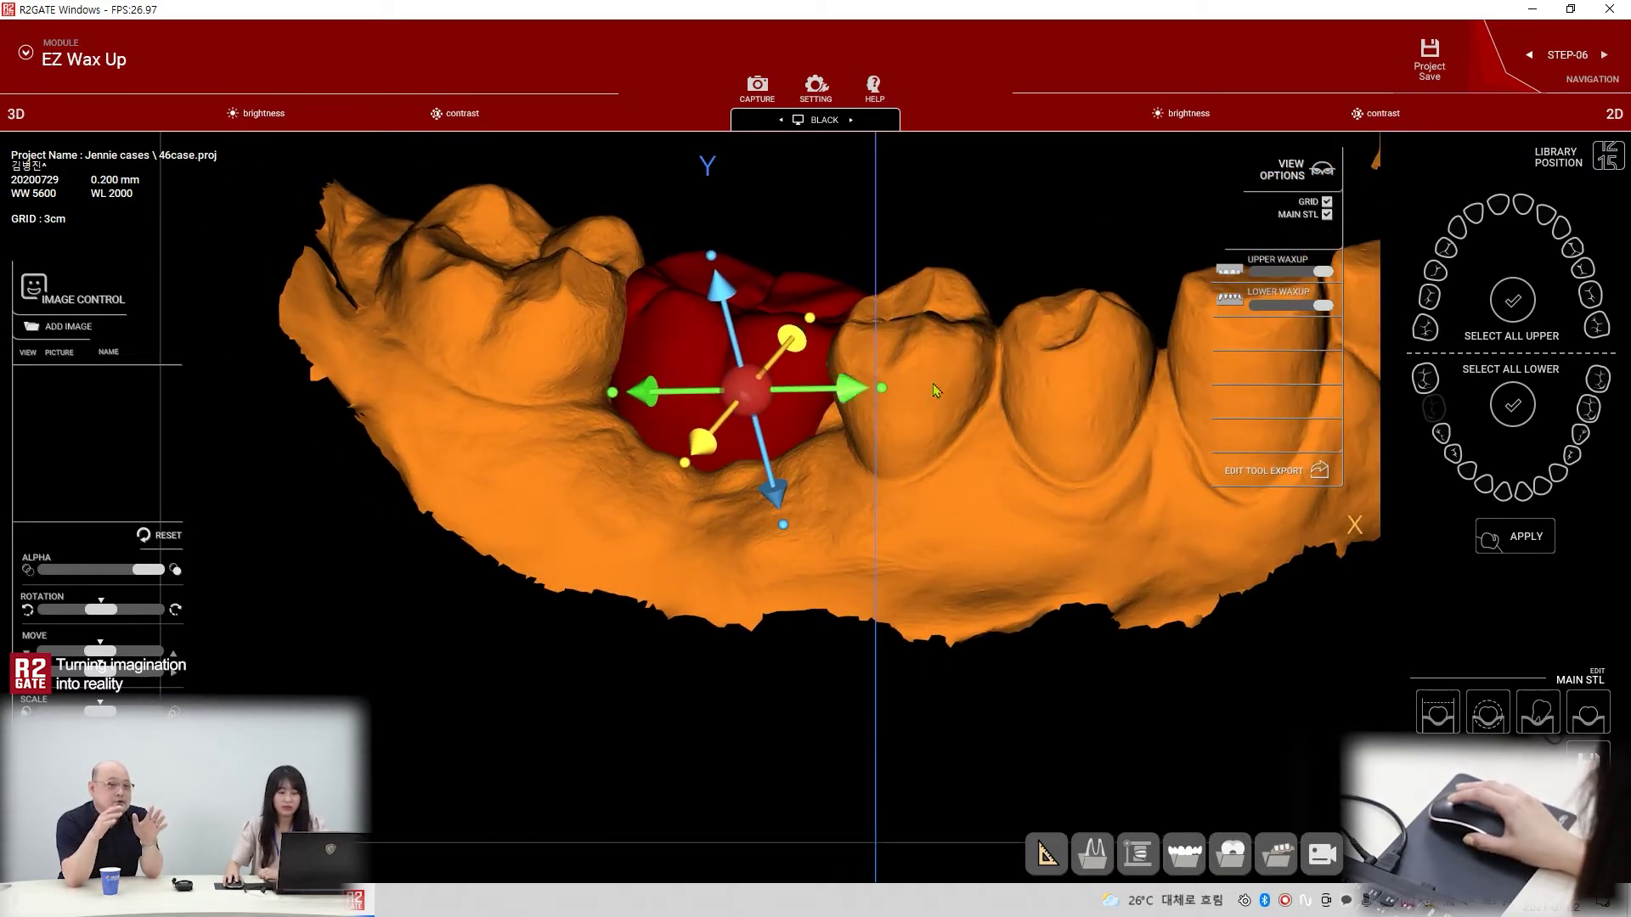
pyautogui.click(871, 481)
# Reselect the crown and nudge it slightly down-left, checking from rotated views.
pyautogui.click(769, 404)
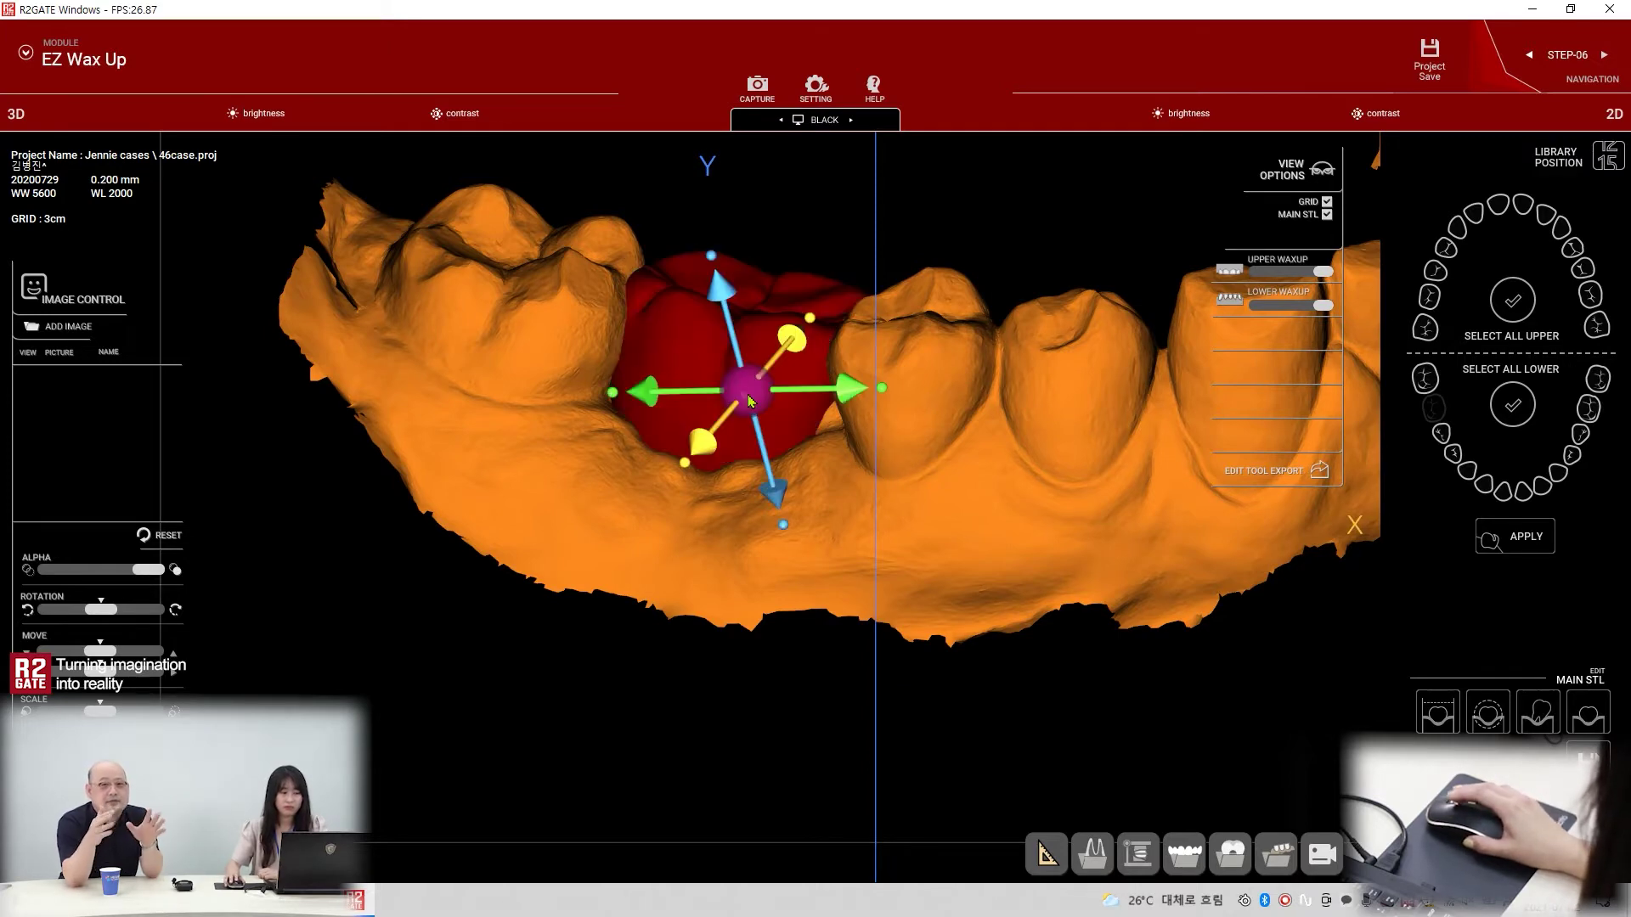
pyautogui.rightClick(804, 545)
pyautogui.click(913, 477)
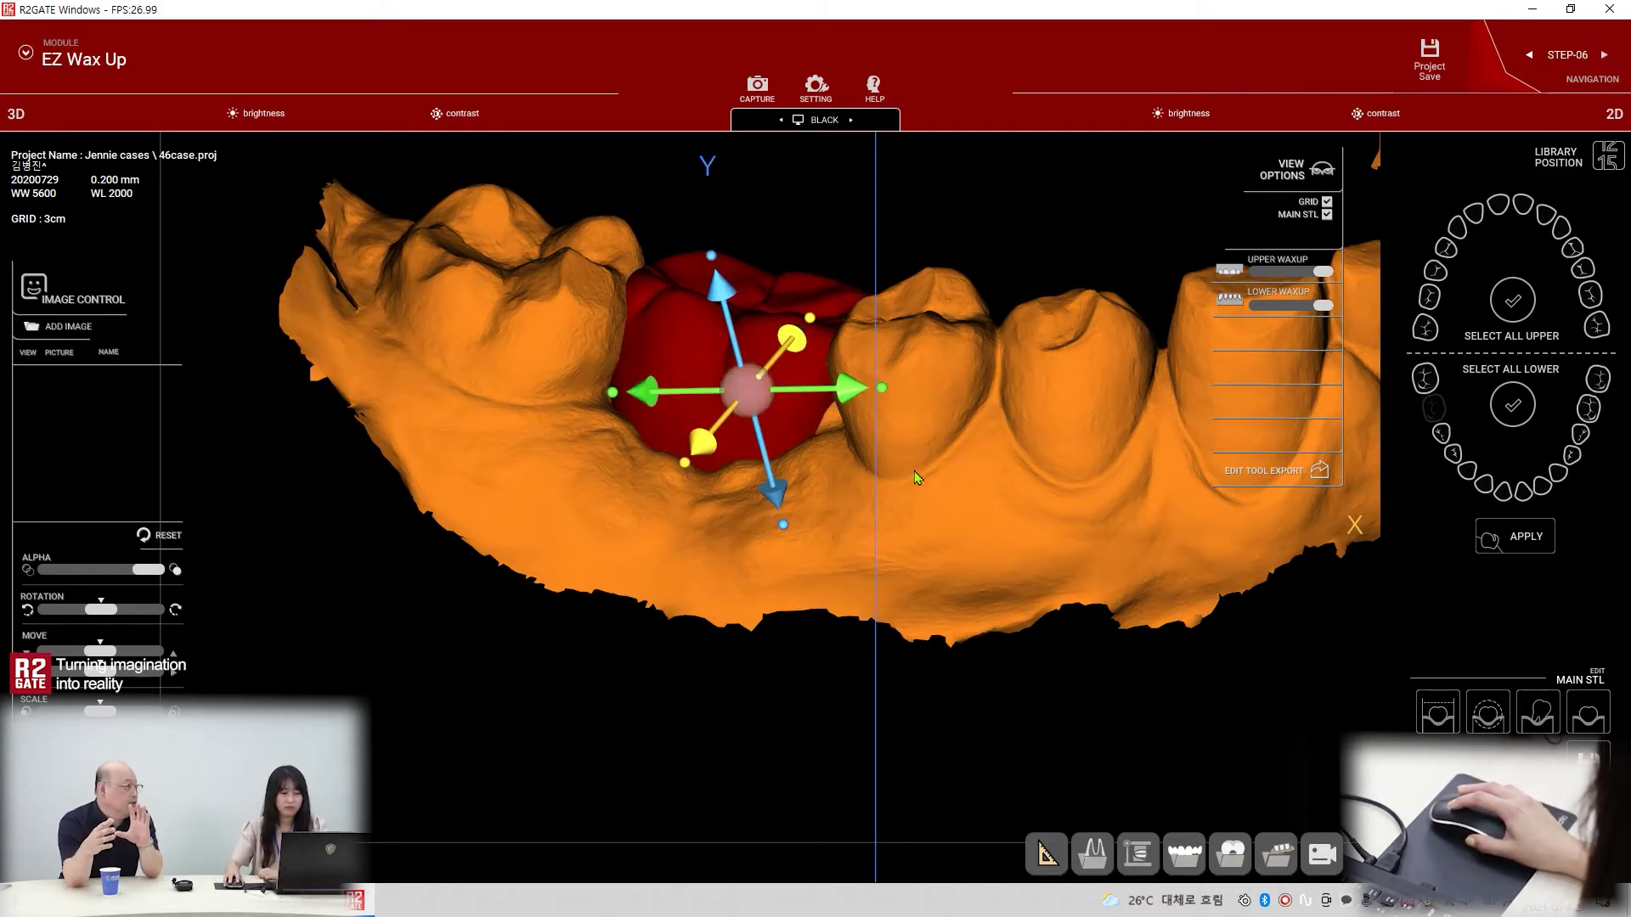
pyautogui.moveTo(914, 476); pyautogui.dragTo(864, 498, button='right')
pyautogui.moveTo(864, 498); pyautogui.dragTo(873, 537, button='middle')
pyautogui.moveTo(690, 522); pyautogui.dragTo(677, 558)
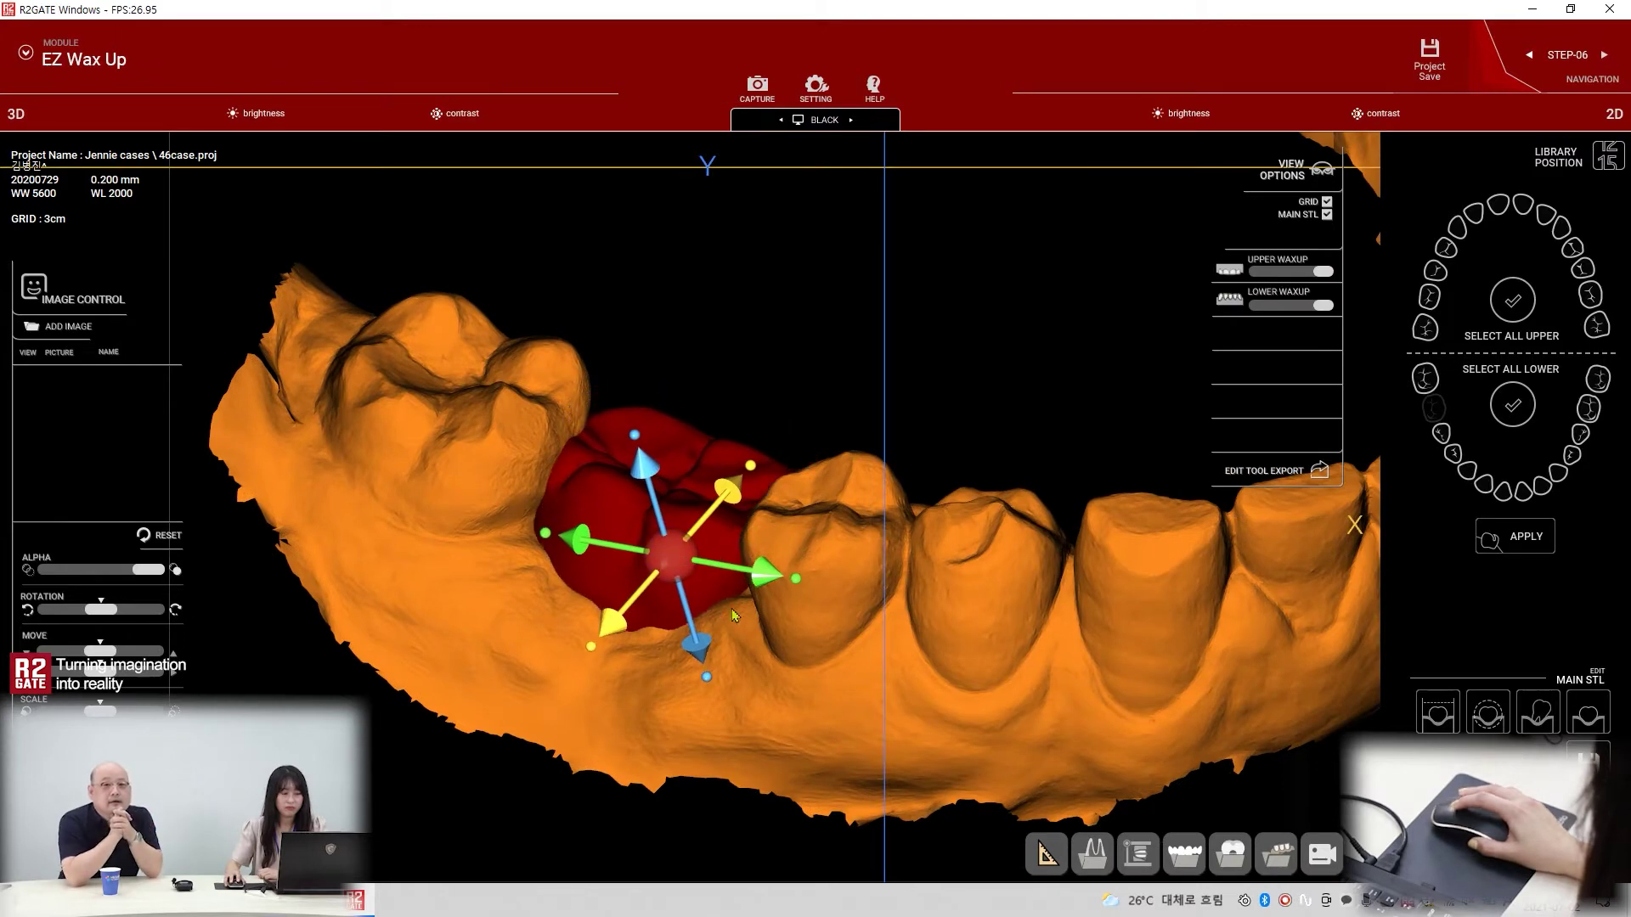
pyautogui.moveTo(836, 710); pyautogui.dragTo(877, 676, button='right')
pyautogui.moveTo(877, 676); pyautogui.dragTo(866, 644, button='middle')
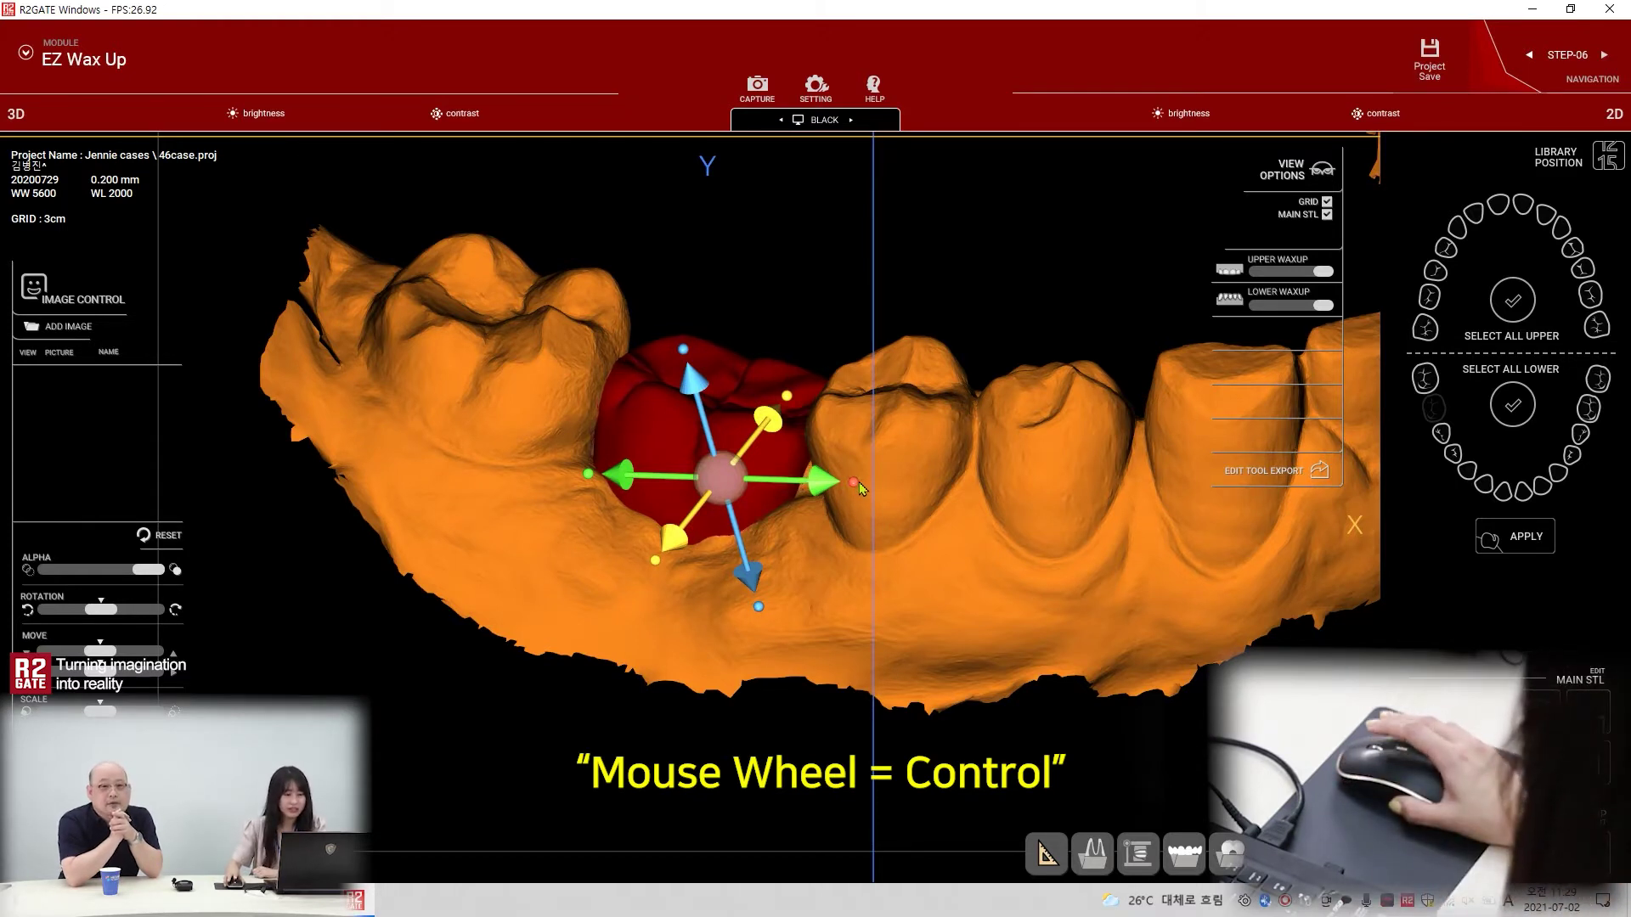
# Rotate and slide the crown along the gizmo axes, then lower it slightly.
pyautogui.moveTo(858, 496); pyautogui.dragTo(868, 551, button='middle')
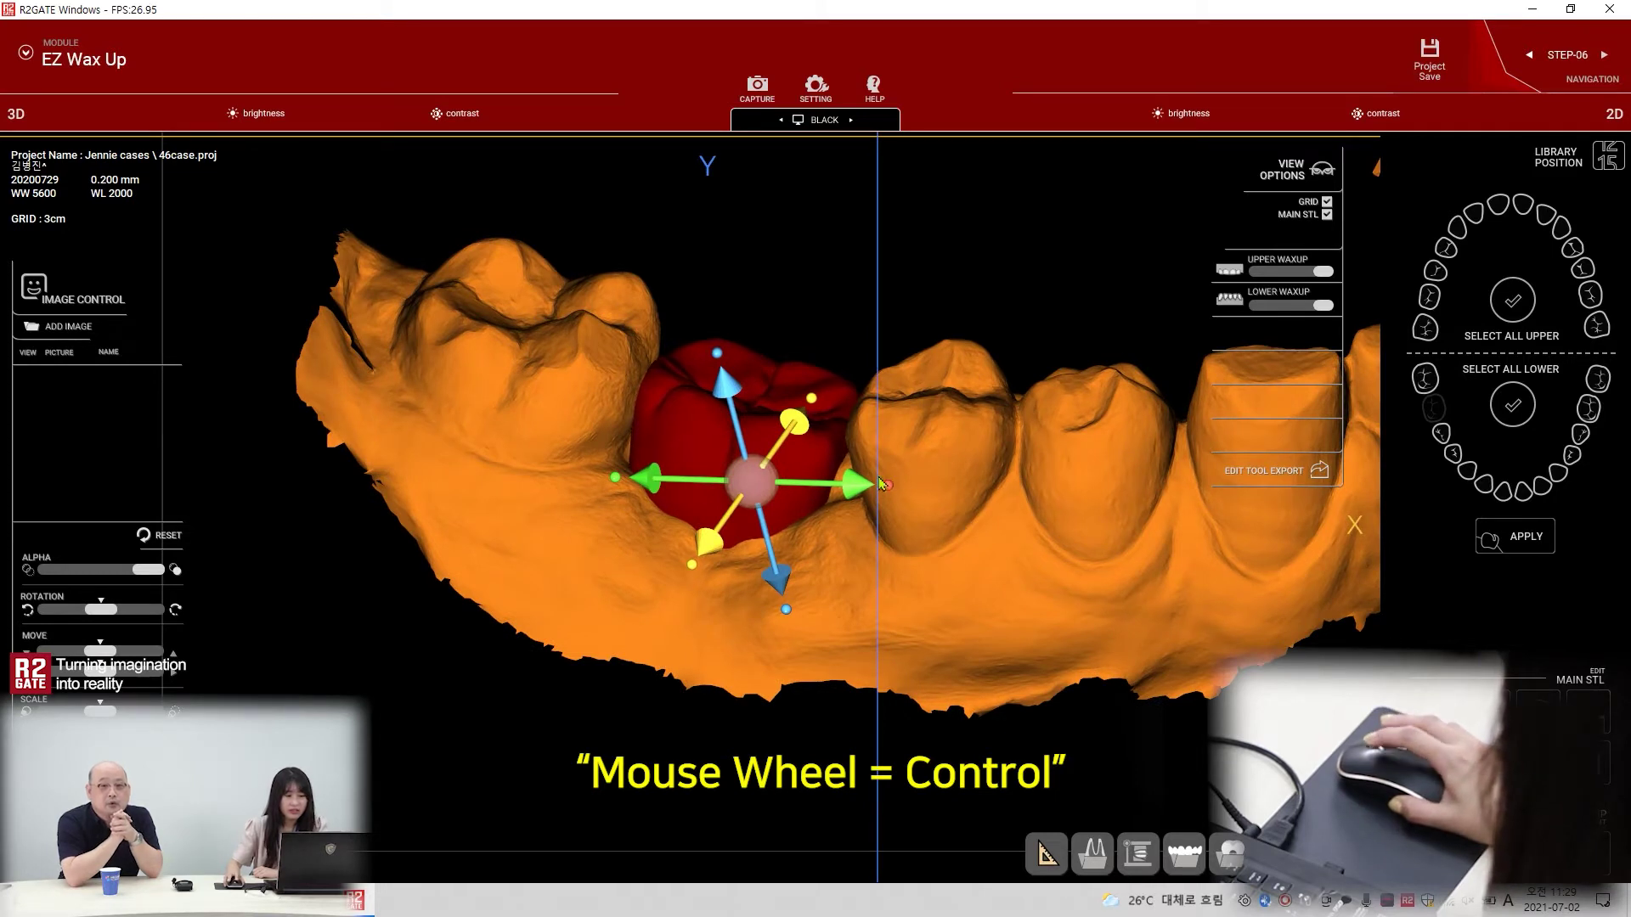
pyautogui.scroll(-4, 863, 489)
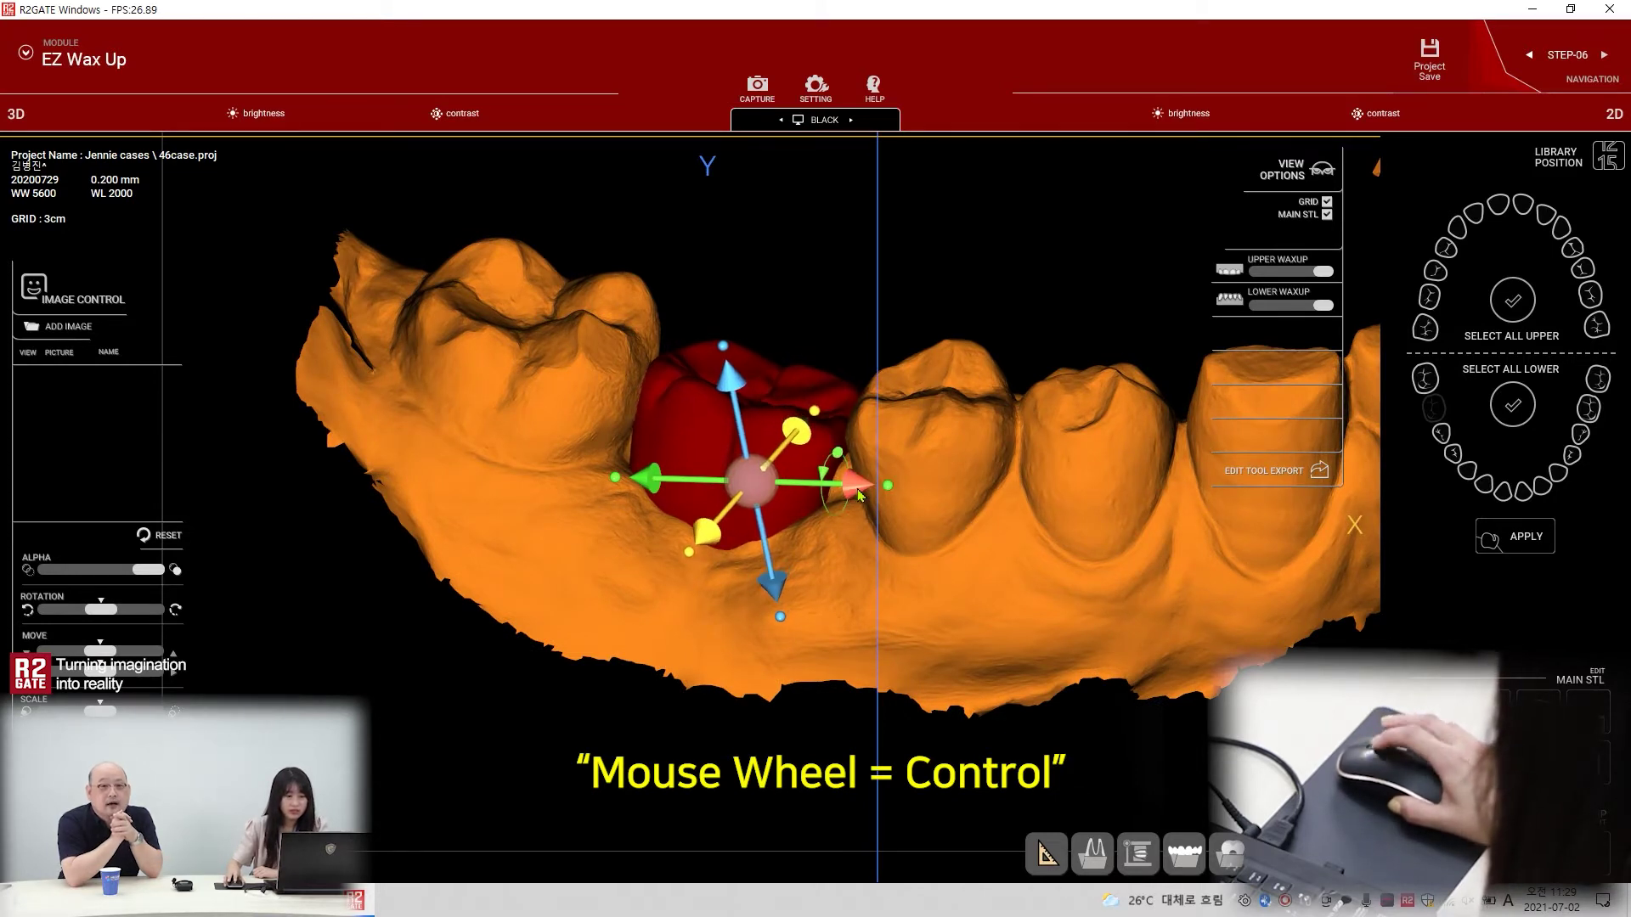
pyautogui.scroll(-5, 863, 487)
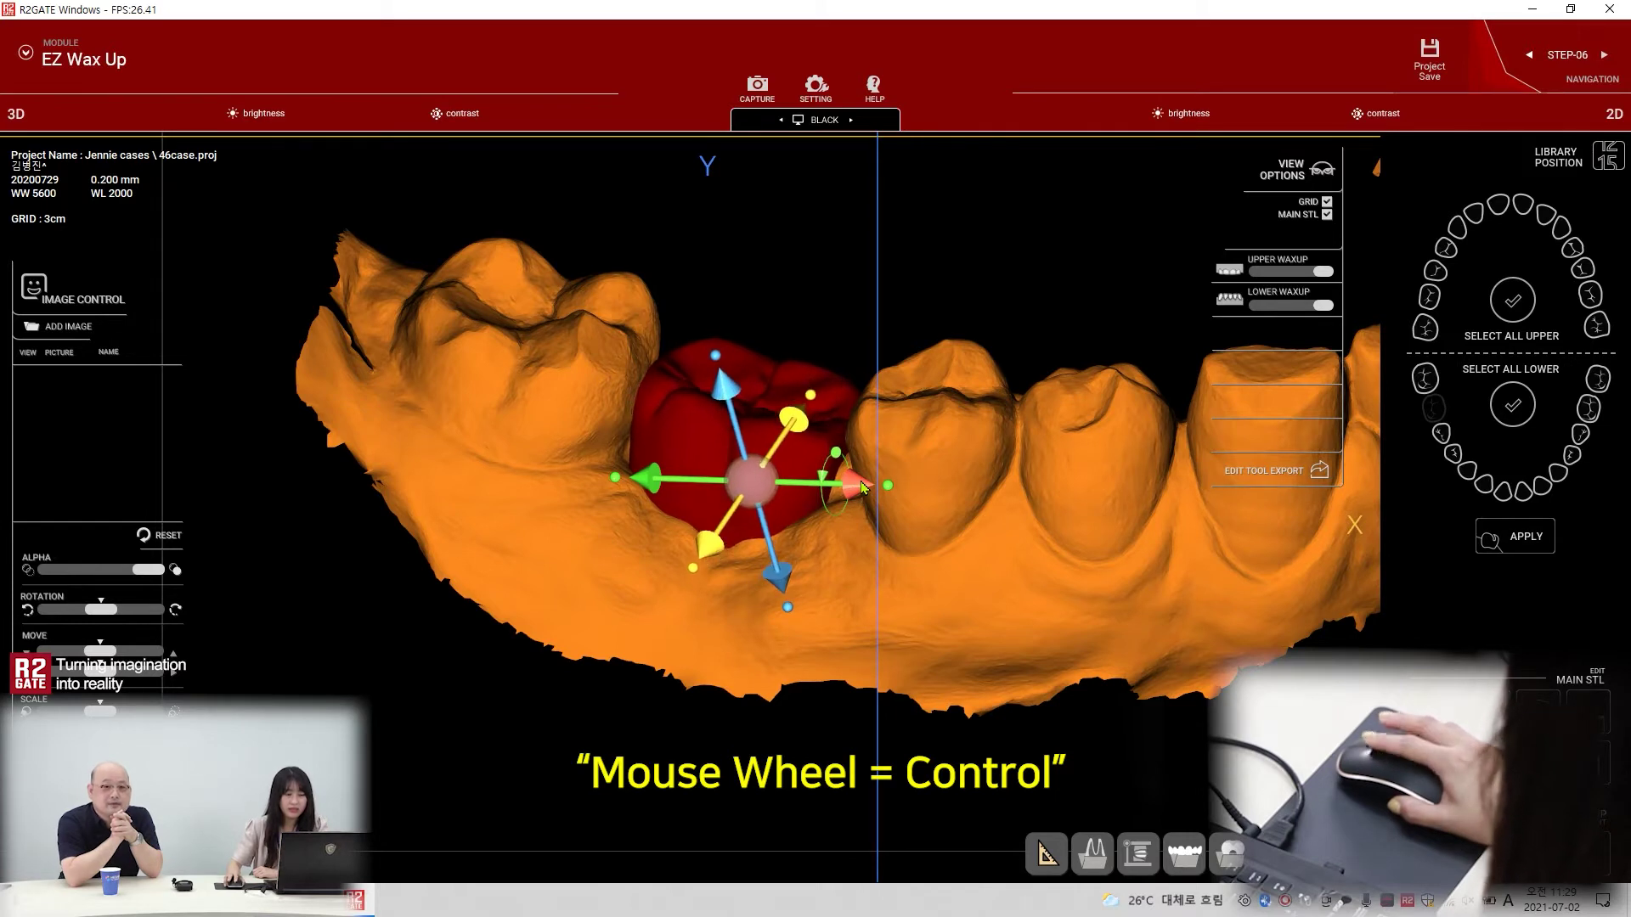
pyautogui.scroll(-6, 863, 487)
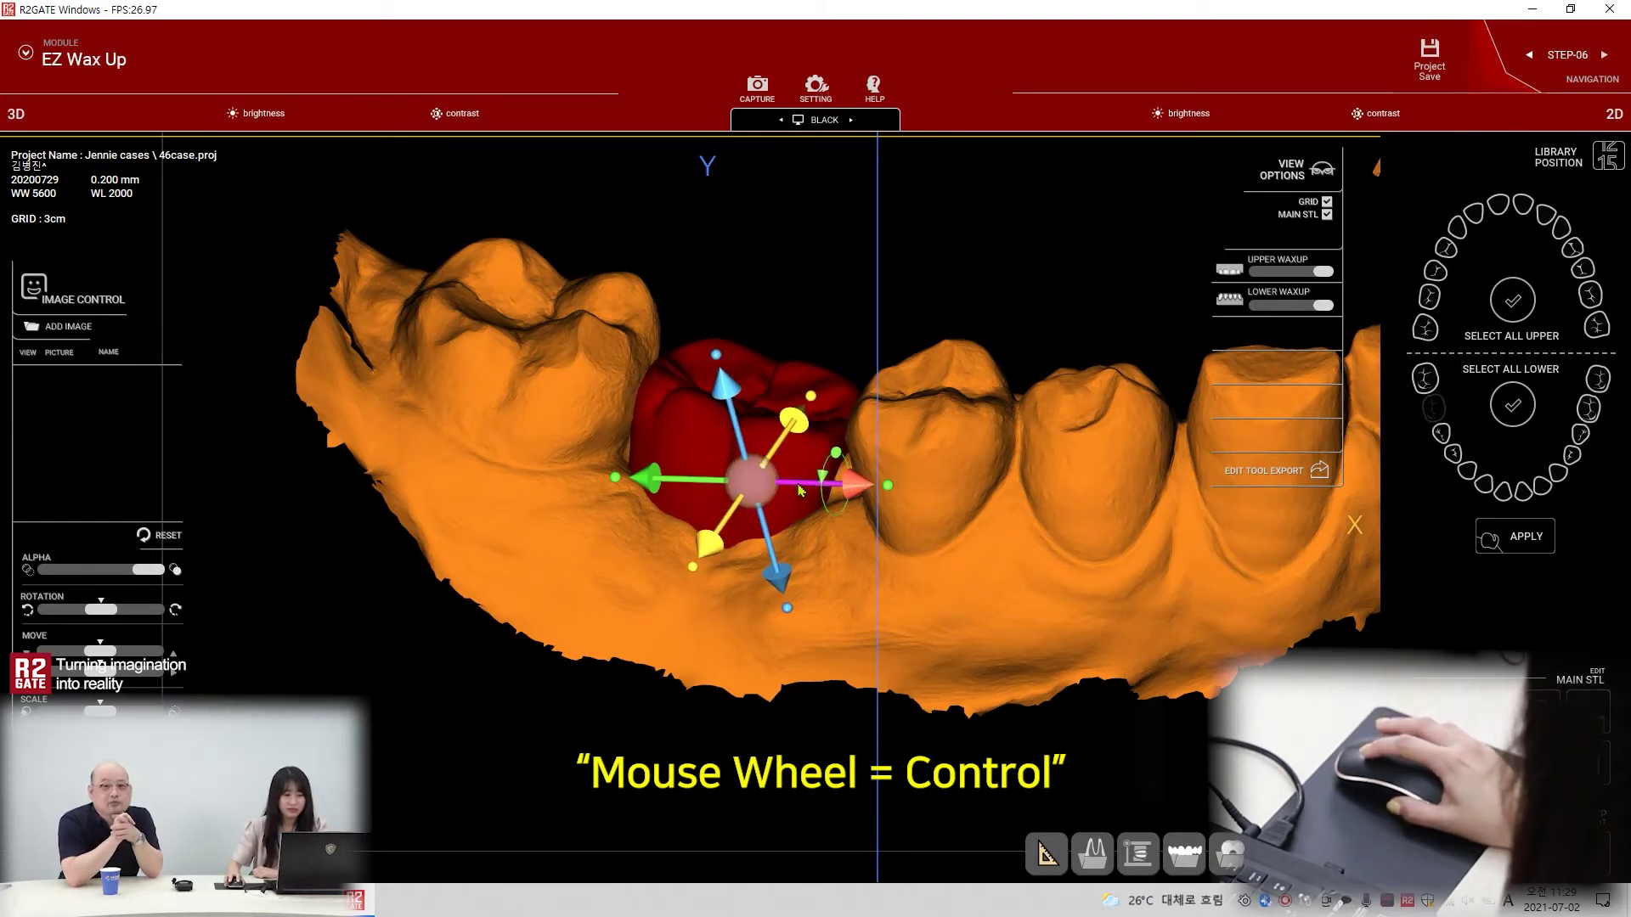
pyautogui.scroll(-5, 805, 489)
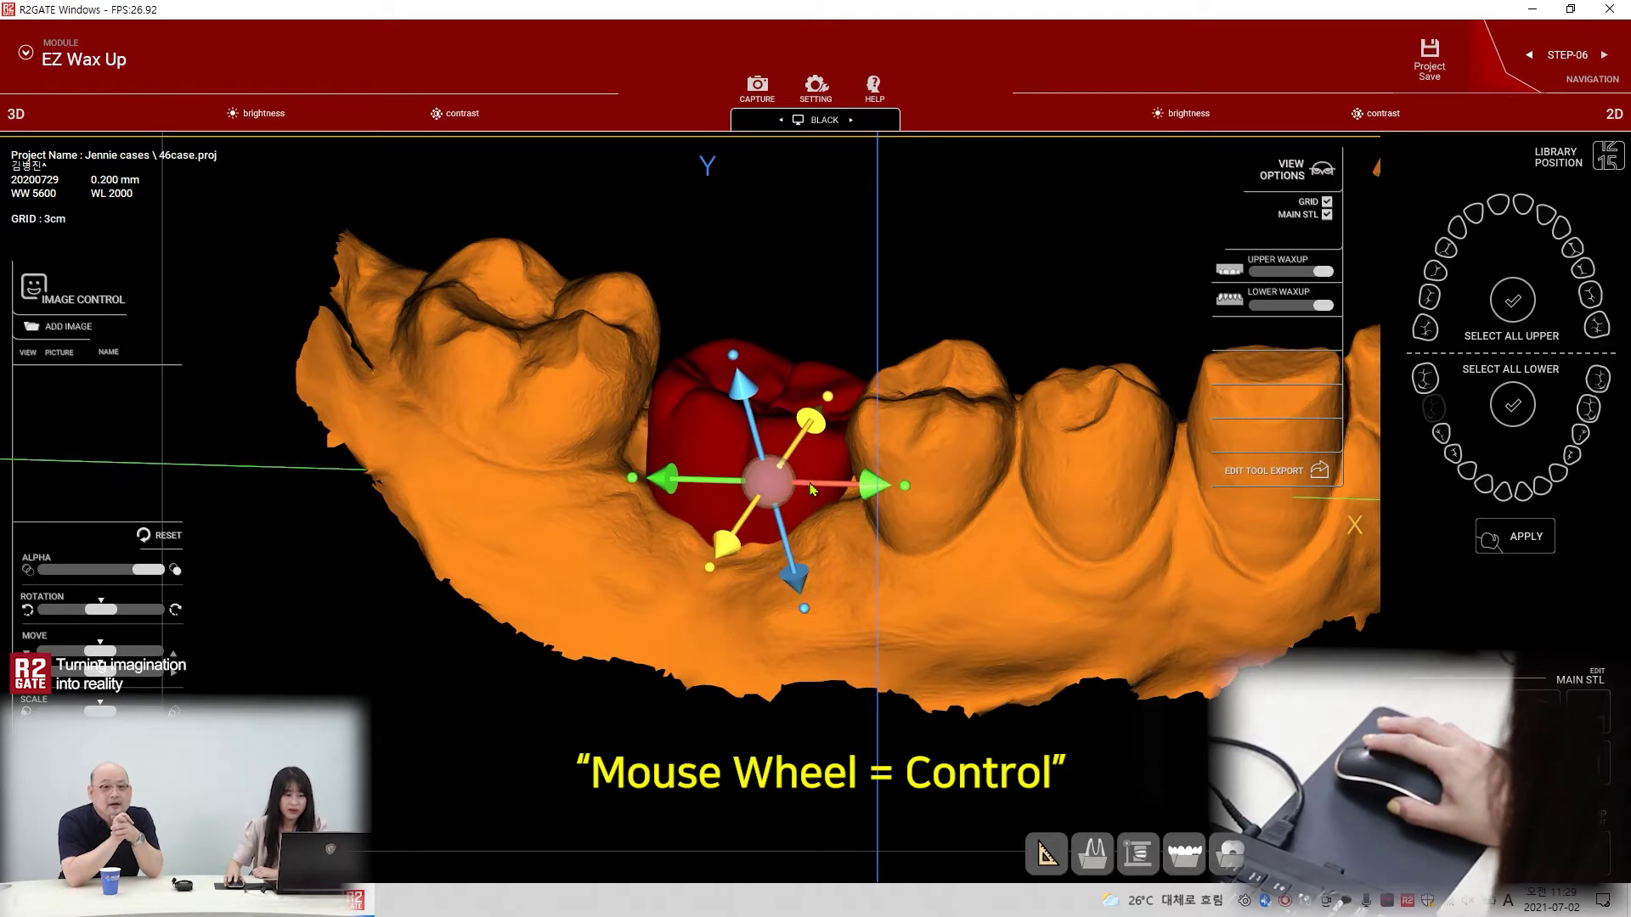
pyautogui.scroll(7, 813, 489)
pyautogui.scroll(-5, 814, 490)
pyautogui.scroll(1, 814, 489)
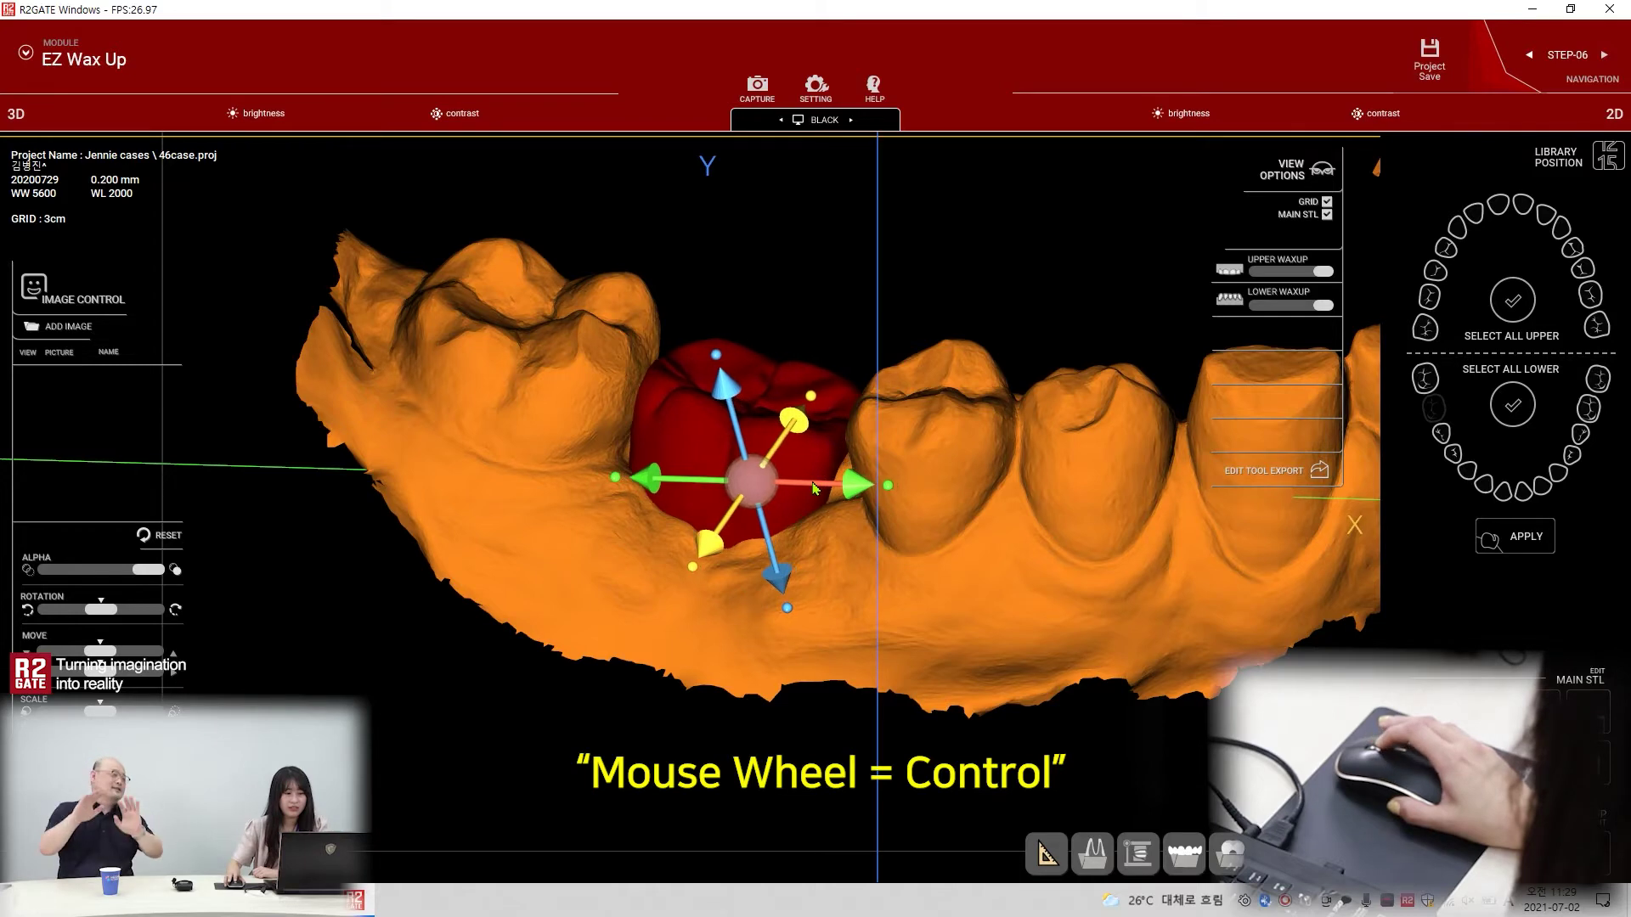
pyautogui.moveTo(813, 489); pyautogui.dragTo(888, 520, button='right')
pyautogui.moveTo(889, 520); pyautogui.dragTo(975, 329, button='middle')
pyautogui.moveTo(787, 561); pyautogui.dragTo(783, 589)
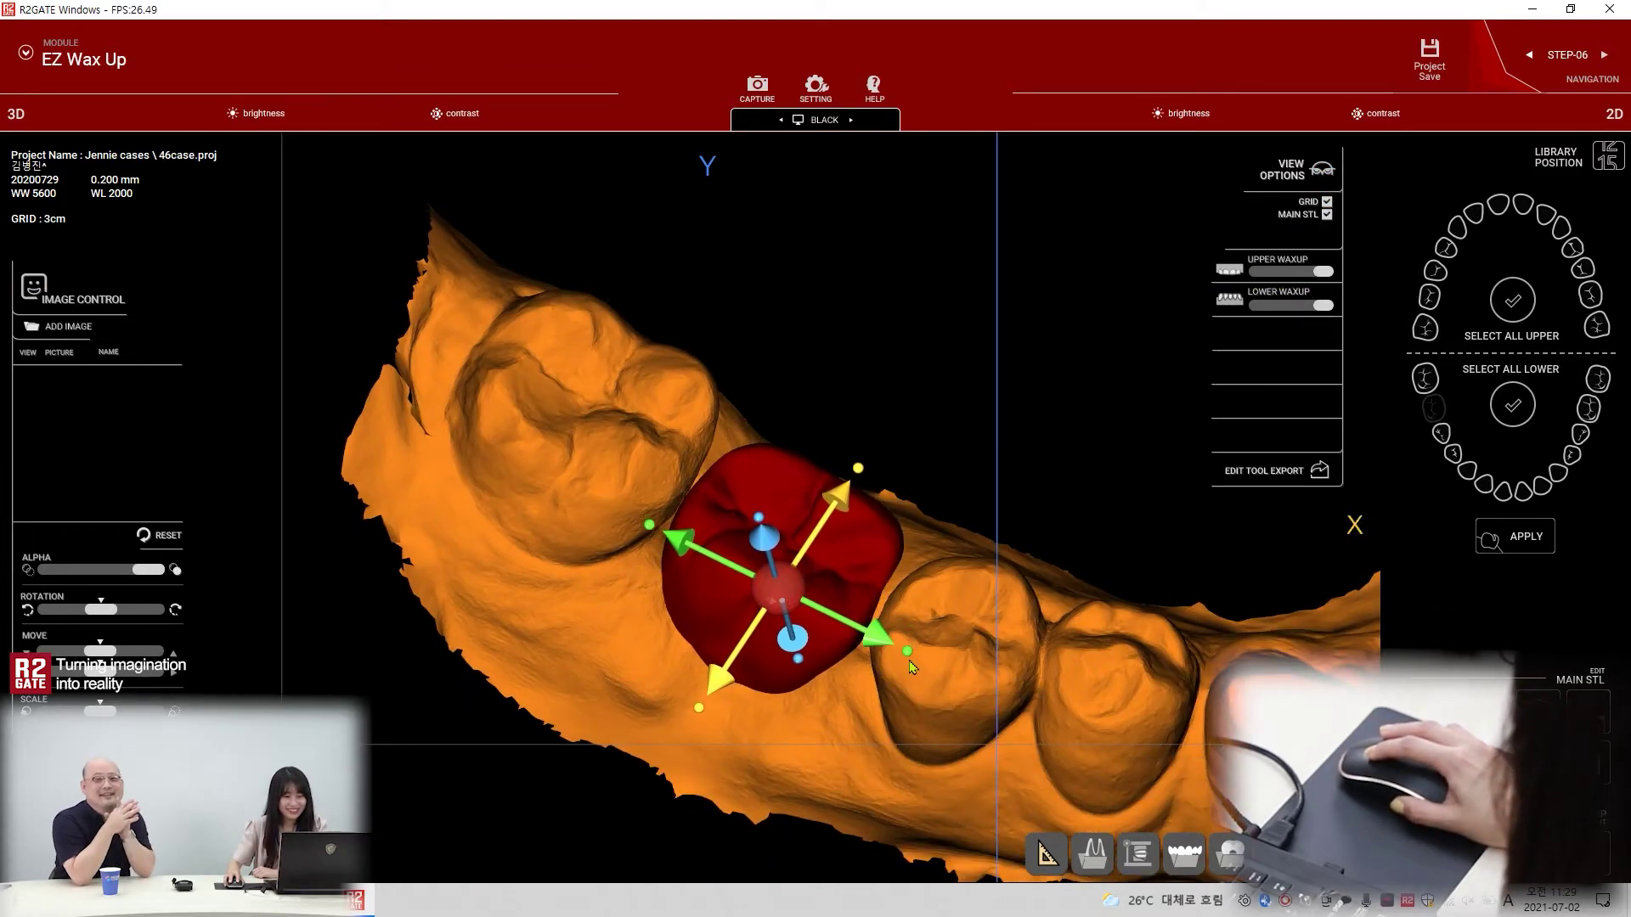
pyautogui.scroll(4, 910, 652)
# Tilt the crown to a new angle and move it down into the gap.
pyautogui.moveTo(910, 659); pyautogui.dragTo(741, 507)
pyautogui.moveTo(705, 594); pyautogui.dragTo(694, 573)
pyautogui.moveTo(807, 590); pyautogui.dragTo(890, 491, button='right')
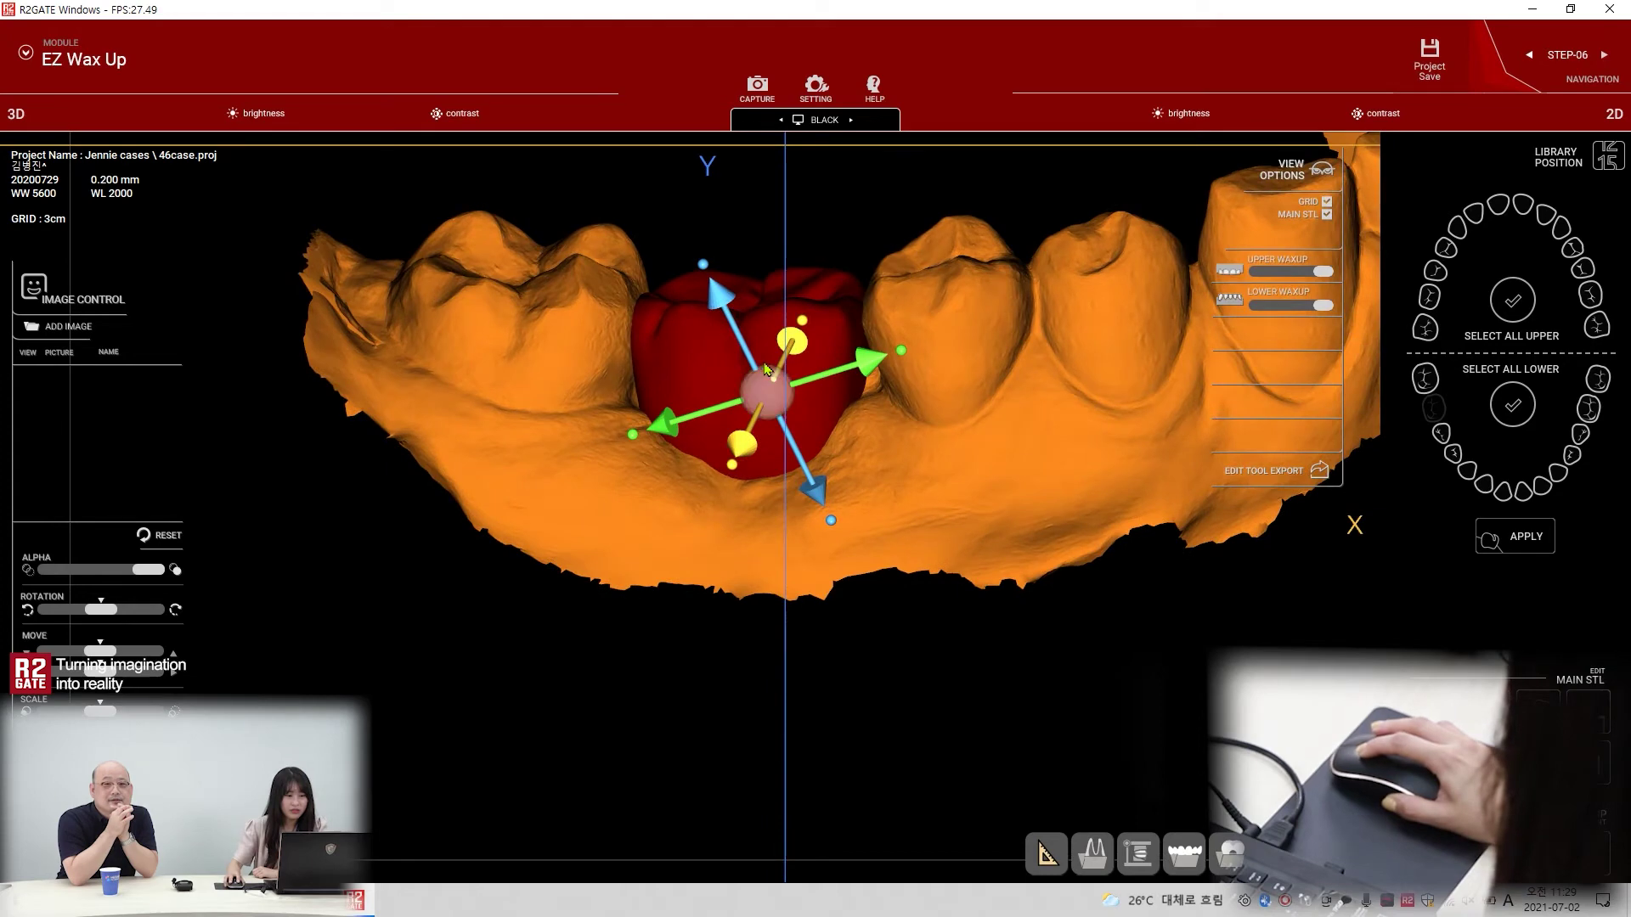
pyautogui.moveTo(771, 373); pyautogui.dragTo(771, 378)
pyautogui.moveTo(671, 507); pyautogui.dragTo(735, 688, button='right')
pyautogui.moveTo(828, 698); pyautogui.dragTo(860, 413, button='middle')
pyautogui.moveTo(789, 575); pyautogui.dragTo(786, 603)
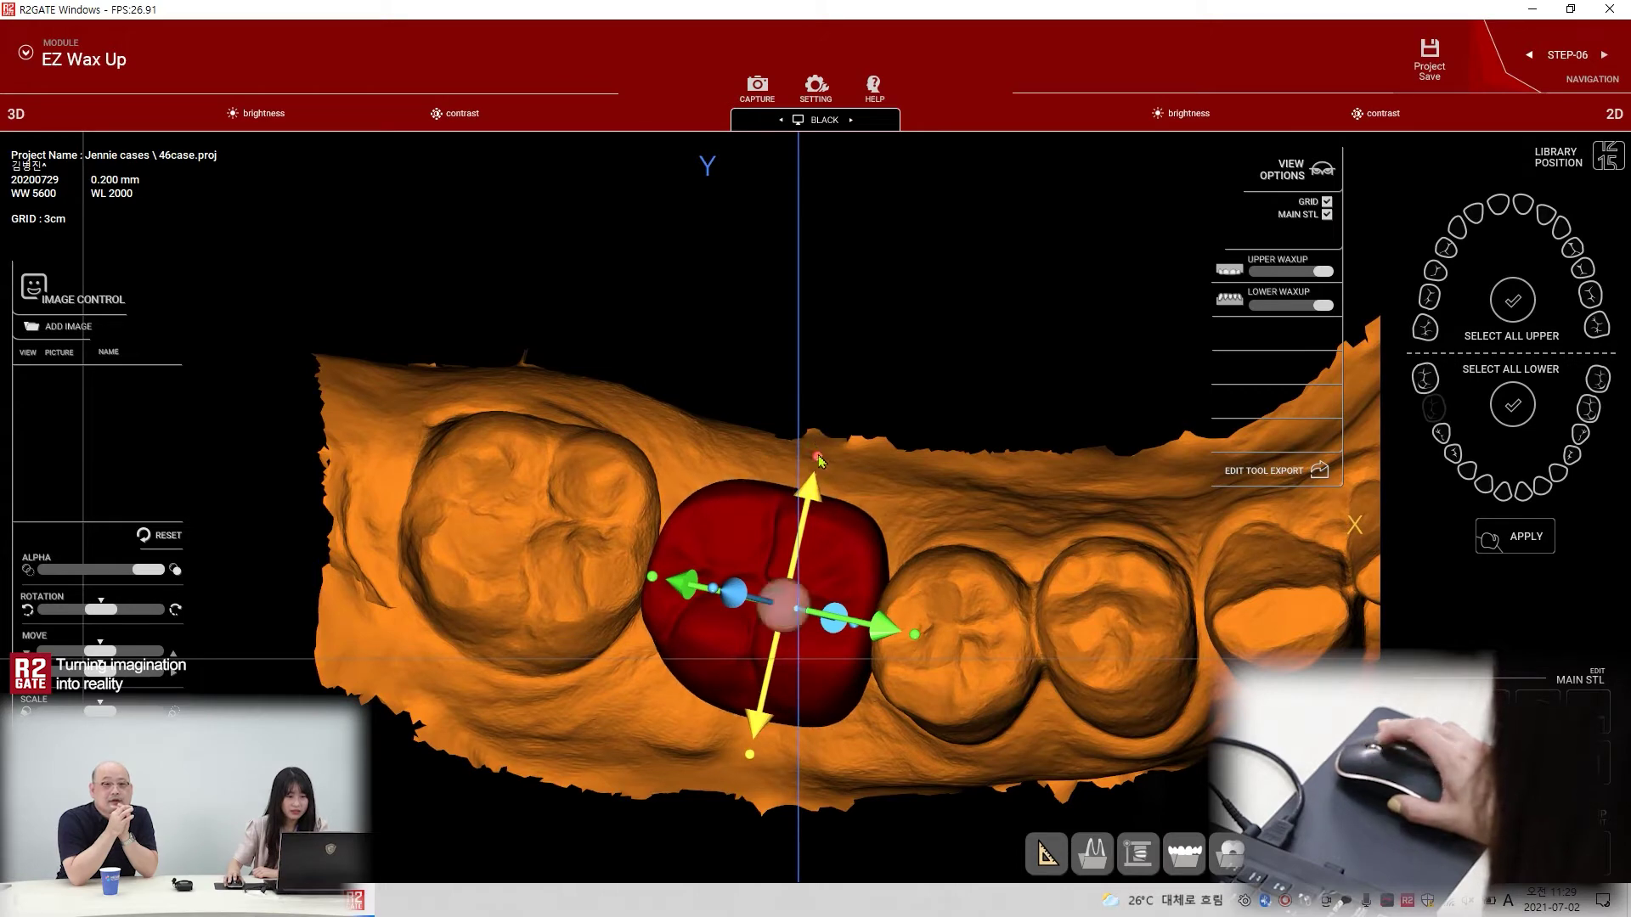
pyautogui.click(877, 684)
# Rotate the crown slightly, then from a side view raise it toward the neighbouring tooth.
pyautogui.click(771, 620)
pyautogui.moveTo(737, 592); pyautogui.dragTo(737, 592)
pyautogui.click(822, 766)
pyautogui.moveTo(822, 766); pyautogui.dragTo(886, 425, button='right')
pyautogui.moveTo(886, 425); pyautogui.dragTo(802, 596, button='middle')
pyautogui.moveTo(803, 597); pyautogui.dragTo(716, 329, button='right')
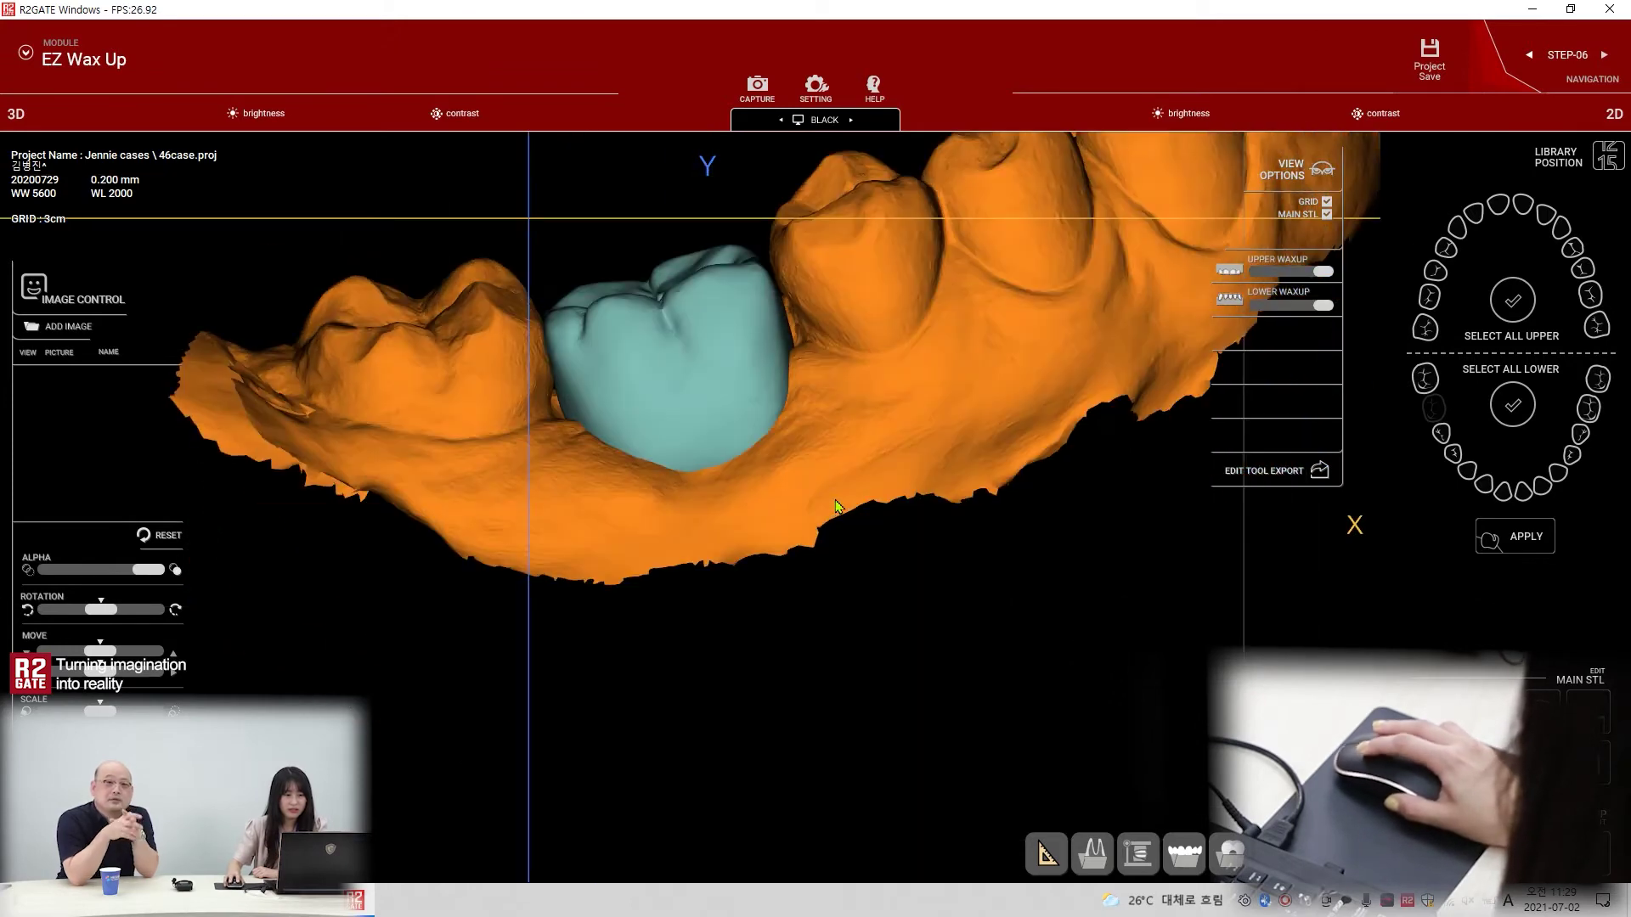
pyautogui.click(712, 327)
pyautogui.moveTo(653, 335)
pyautogui.mouseDown()
pyautogui.moveTo(733, 352)
pyautogui.moveTo(663, 332)
pyautogui.mouseUp()
# Import UpperJawScan.stl as the opposing jaw and orbit to a lower side view.
pyautogui.click(1182, 790)
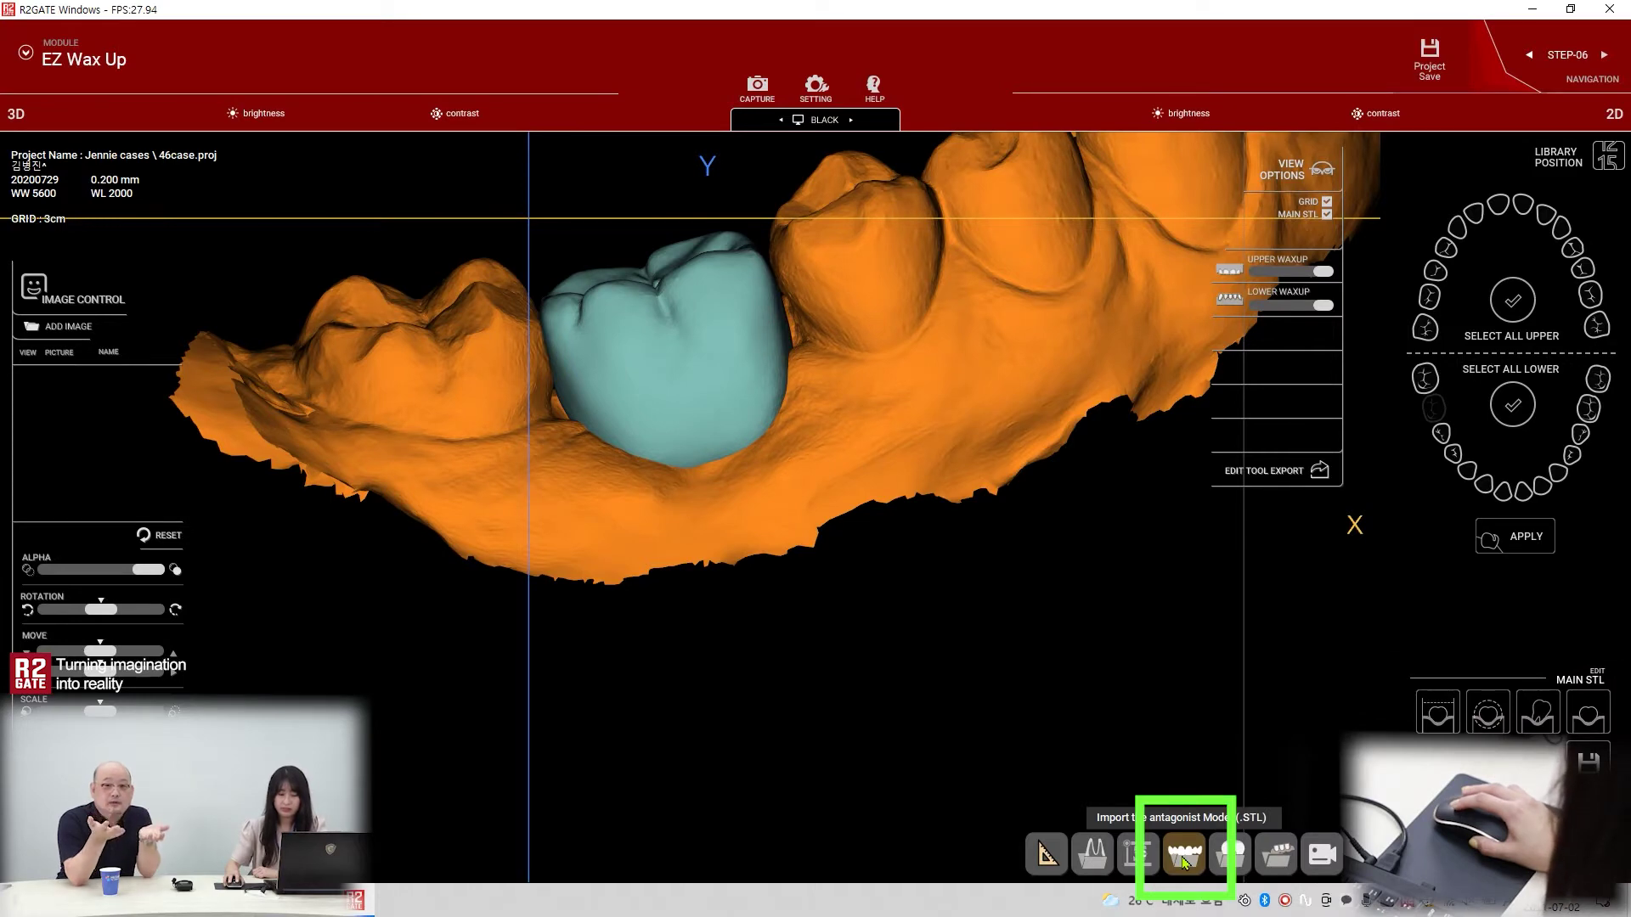
pyautogui.click(1187, 859)
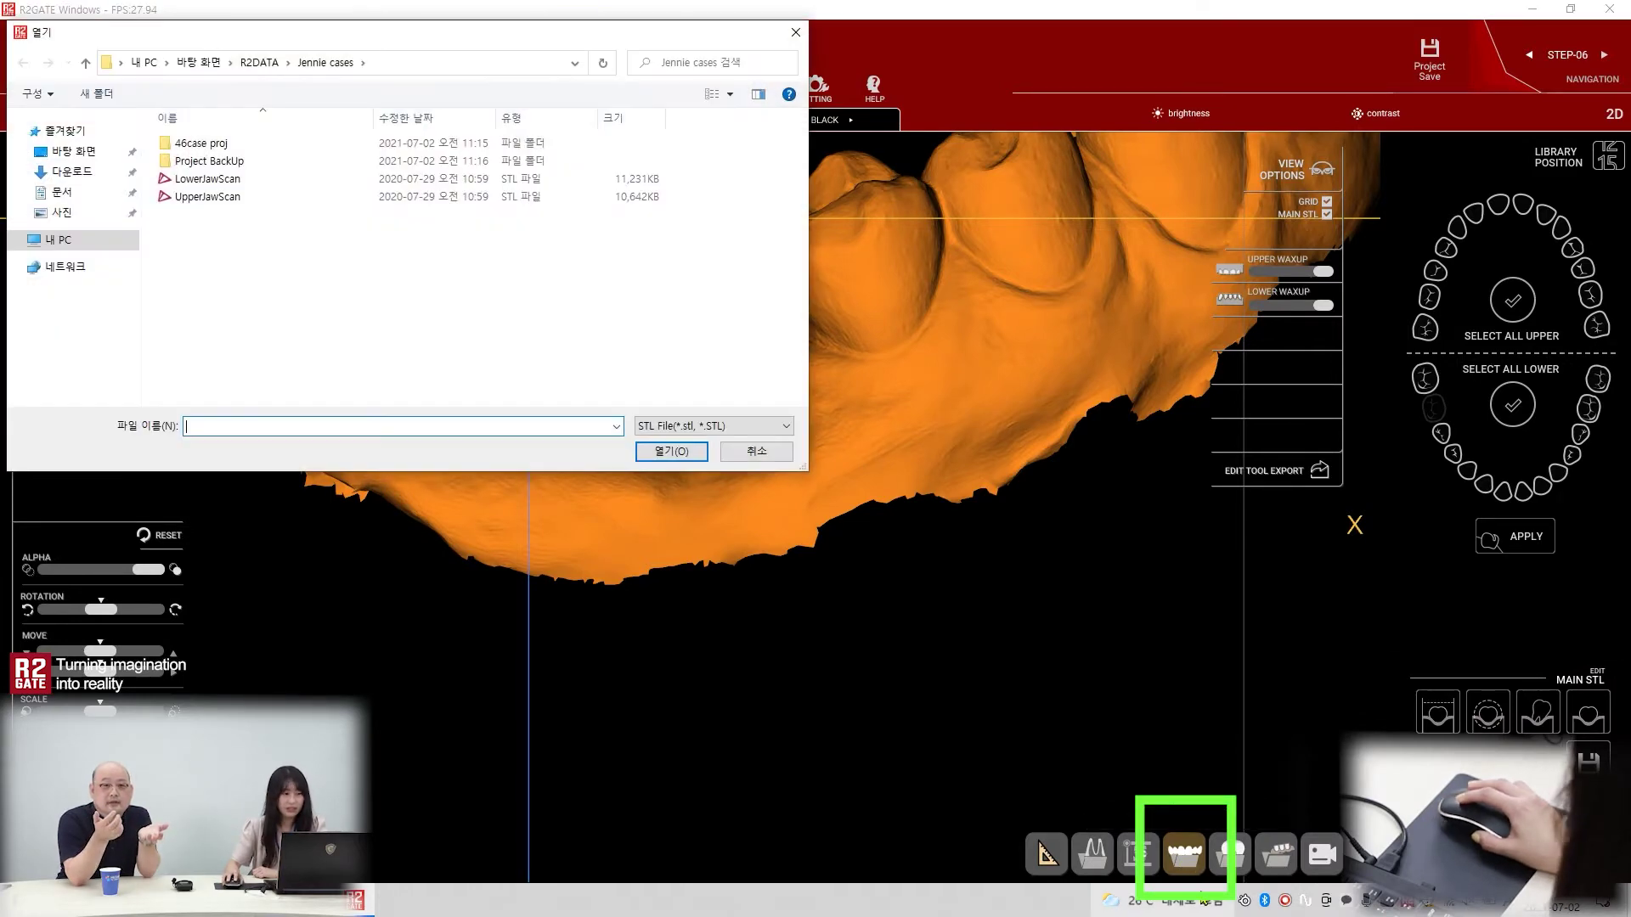
pyautogui.click(185, 197)
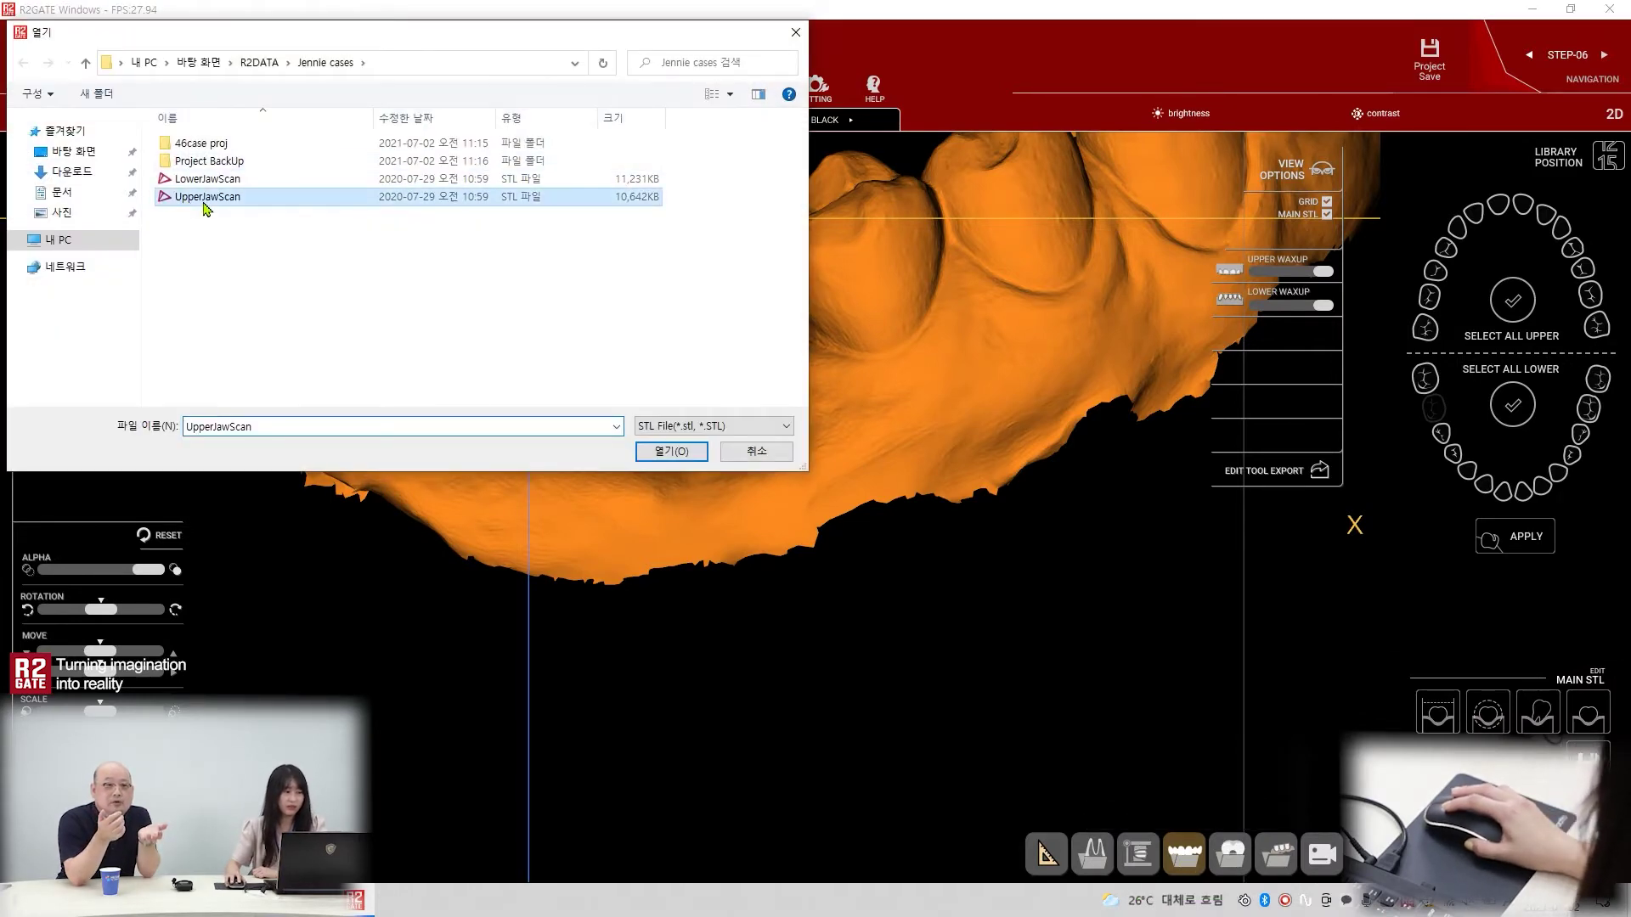
pyautogui.click(673, 452)
pyautogui.scroll(-4, 950, 316)
pyautogui.moveTo(949, 316); pyautogui.dragTo(783, 585, button='right')
pyautogui.moveTo(786, 589); pyautogui.dragTo(844, 426)
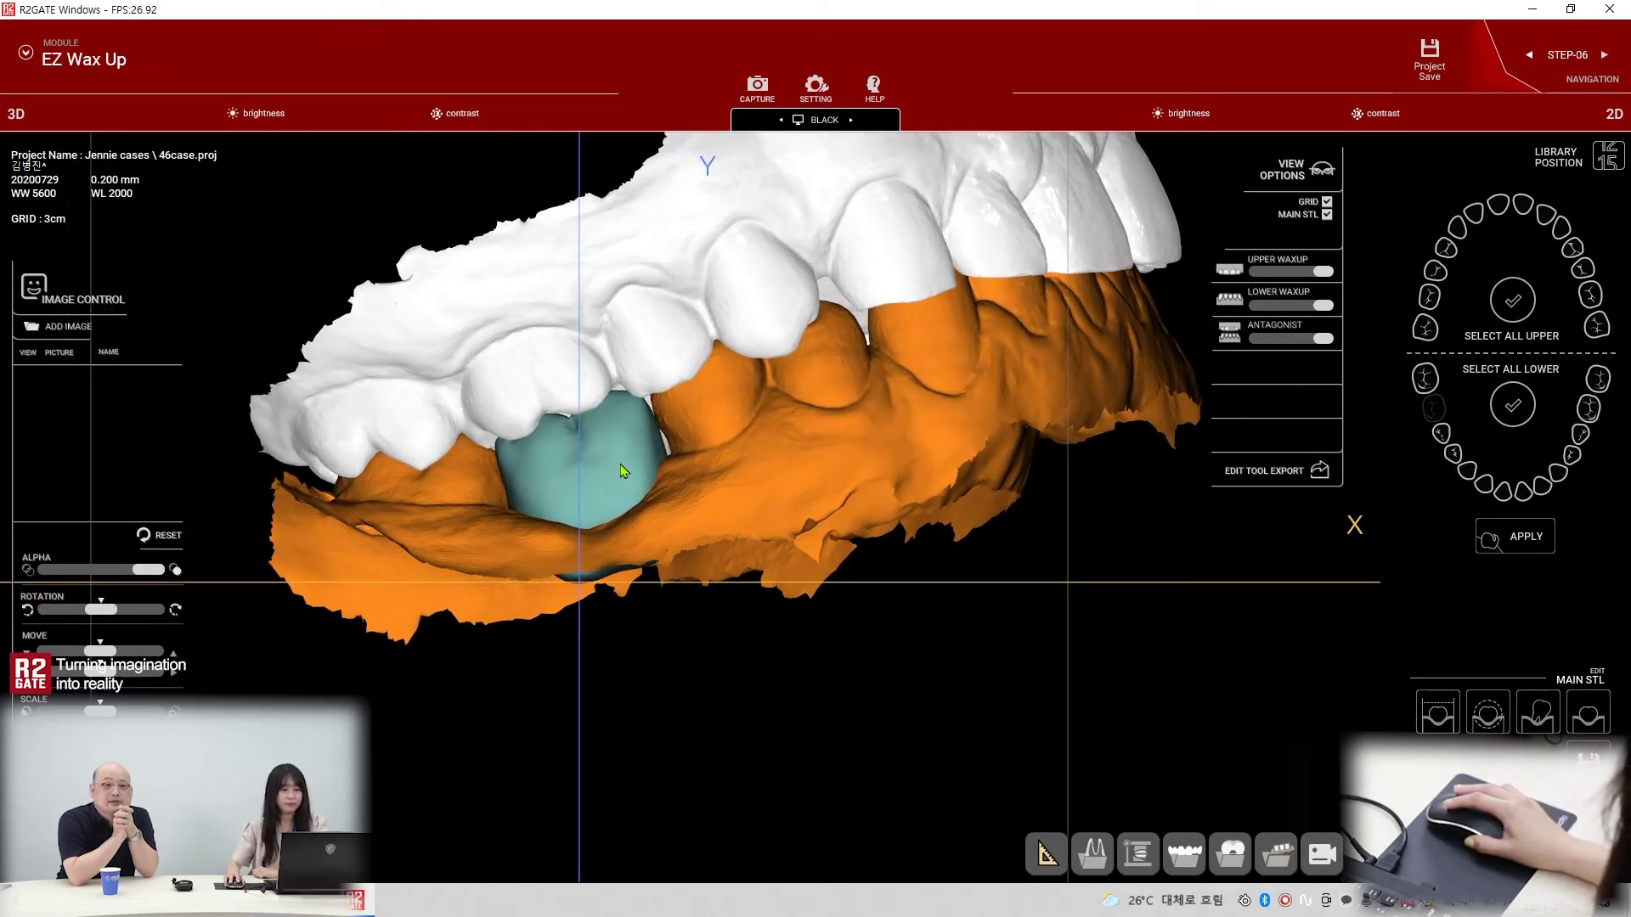
# Select the lower molar wax-up and turn the view slightly around it.
pyautogui.click(586, 477)
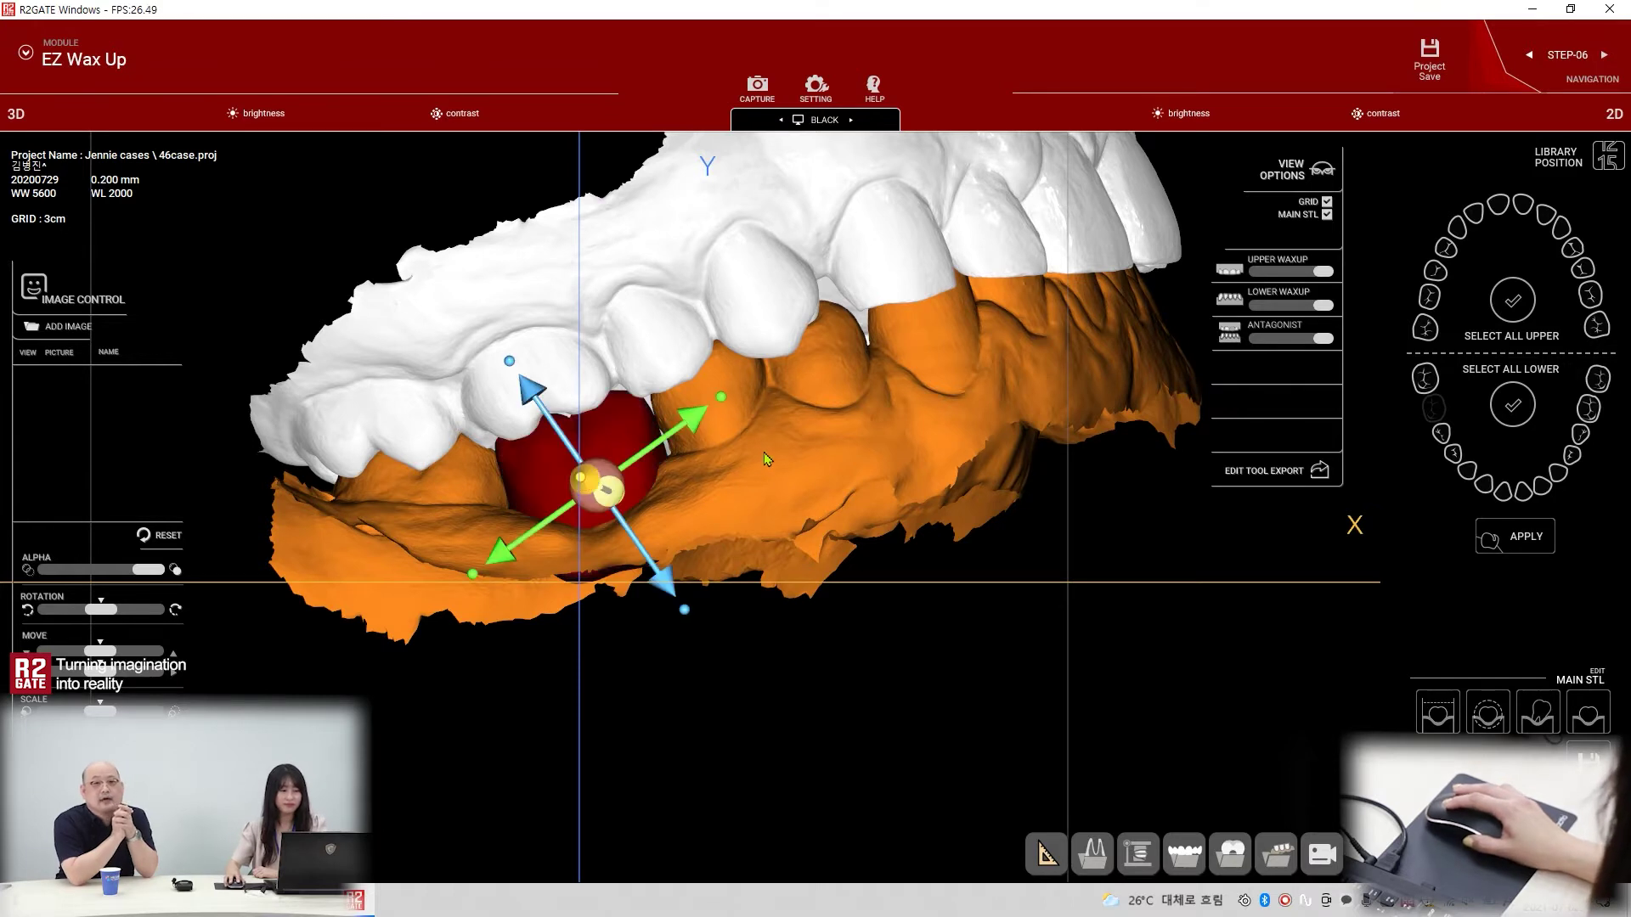
pyautogui.moveTo(797, 496); pyautogui.dragTo(819, 511, button='right')
pyautogui.click(818, 511)
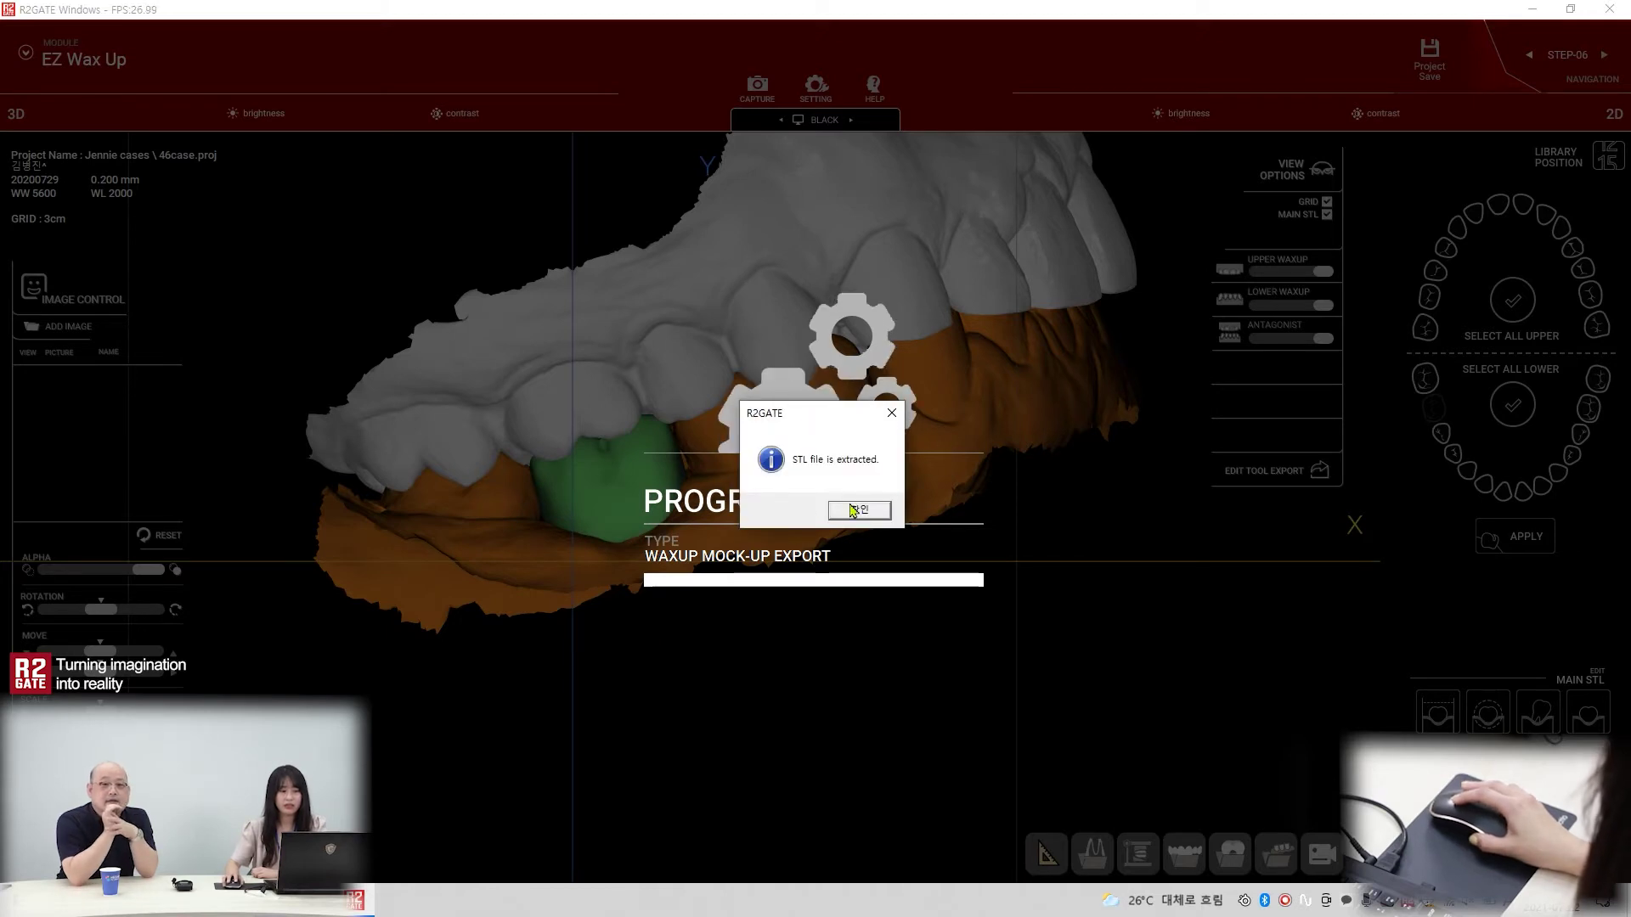
# Dismiss the STL export confirmation and switch to step 07, Mandibular Nerve tracing.
pyautogui.click(851, 510)
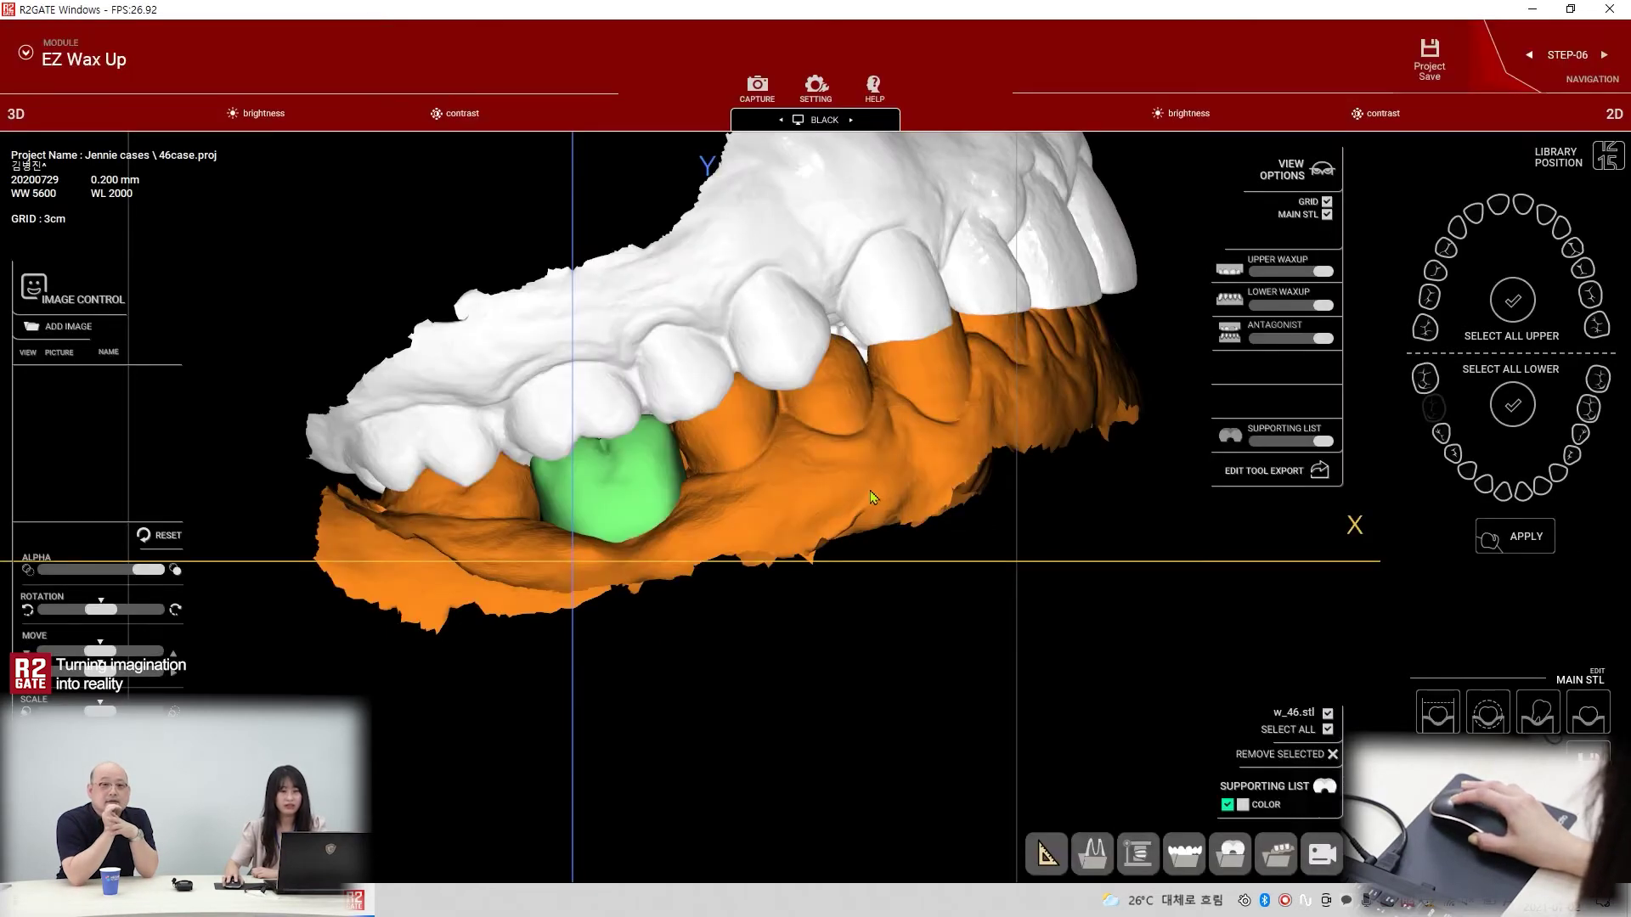
pyautogui.click(86, 56)
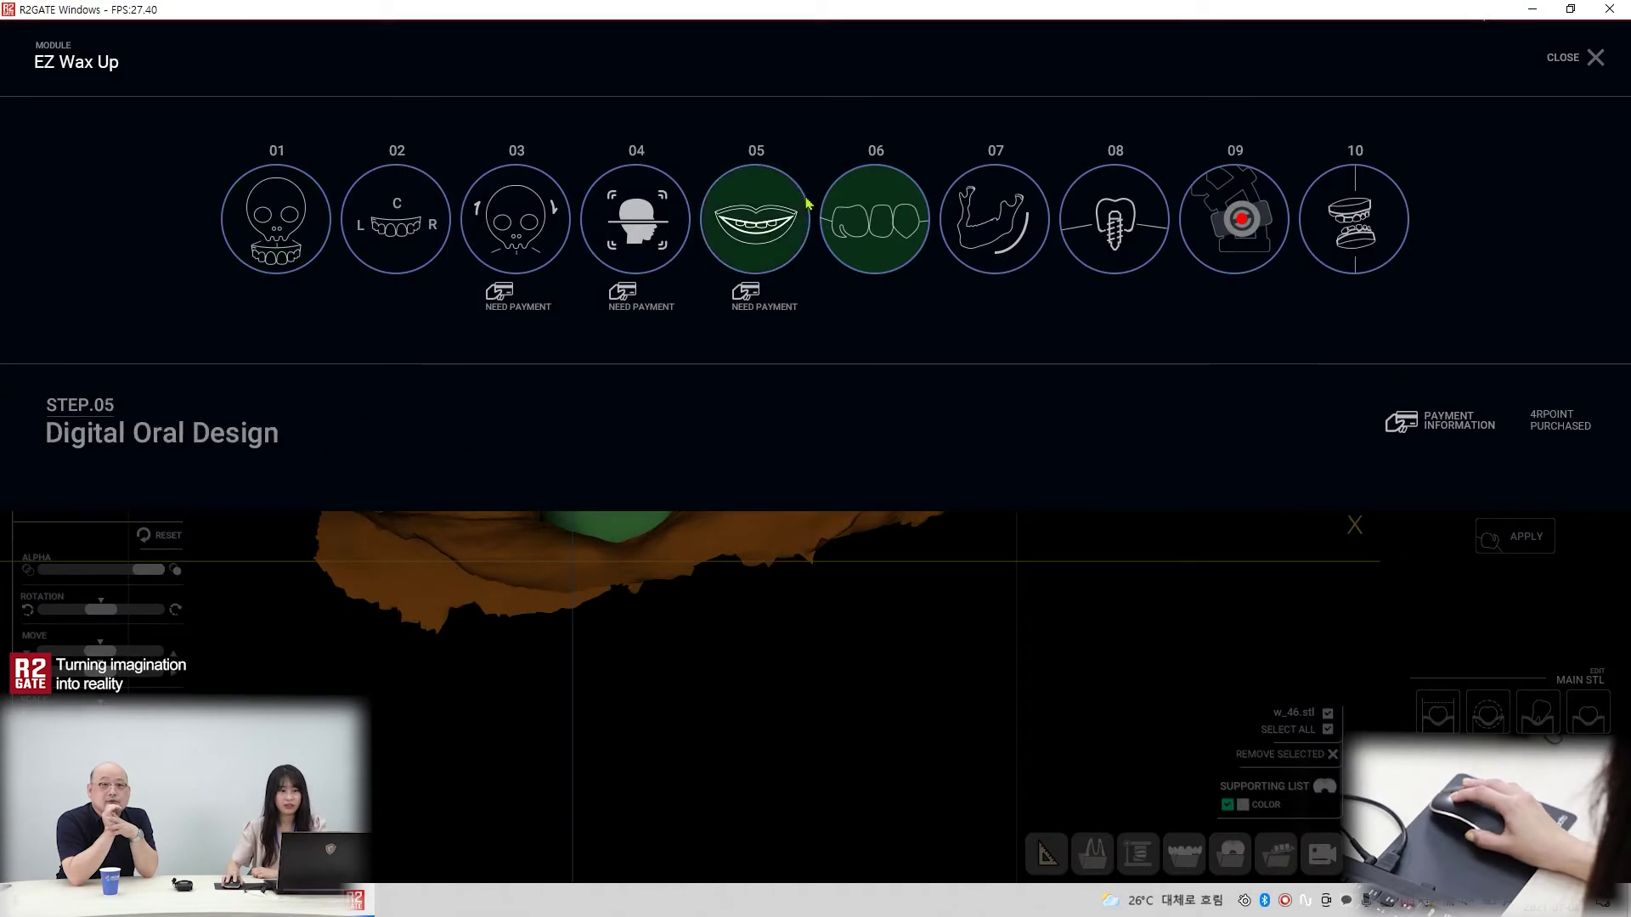
pyautogui.click(1016, 237)
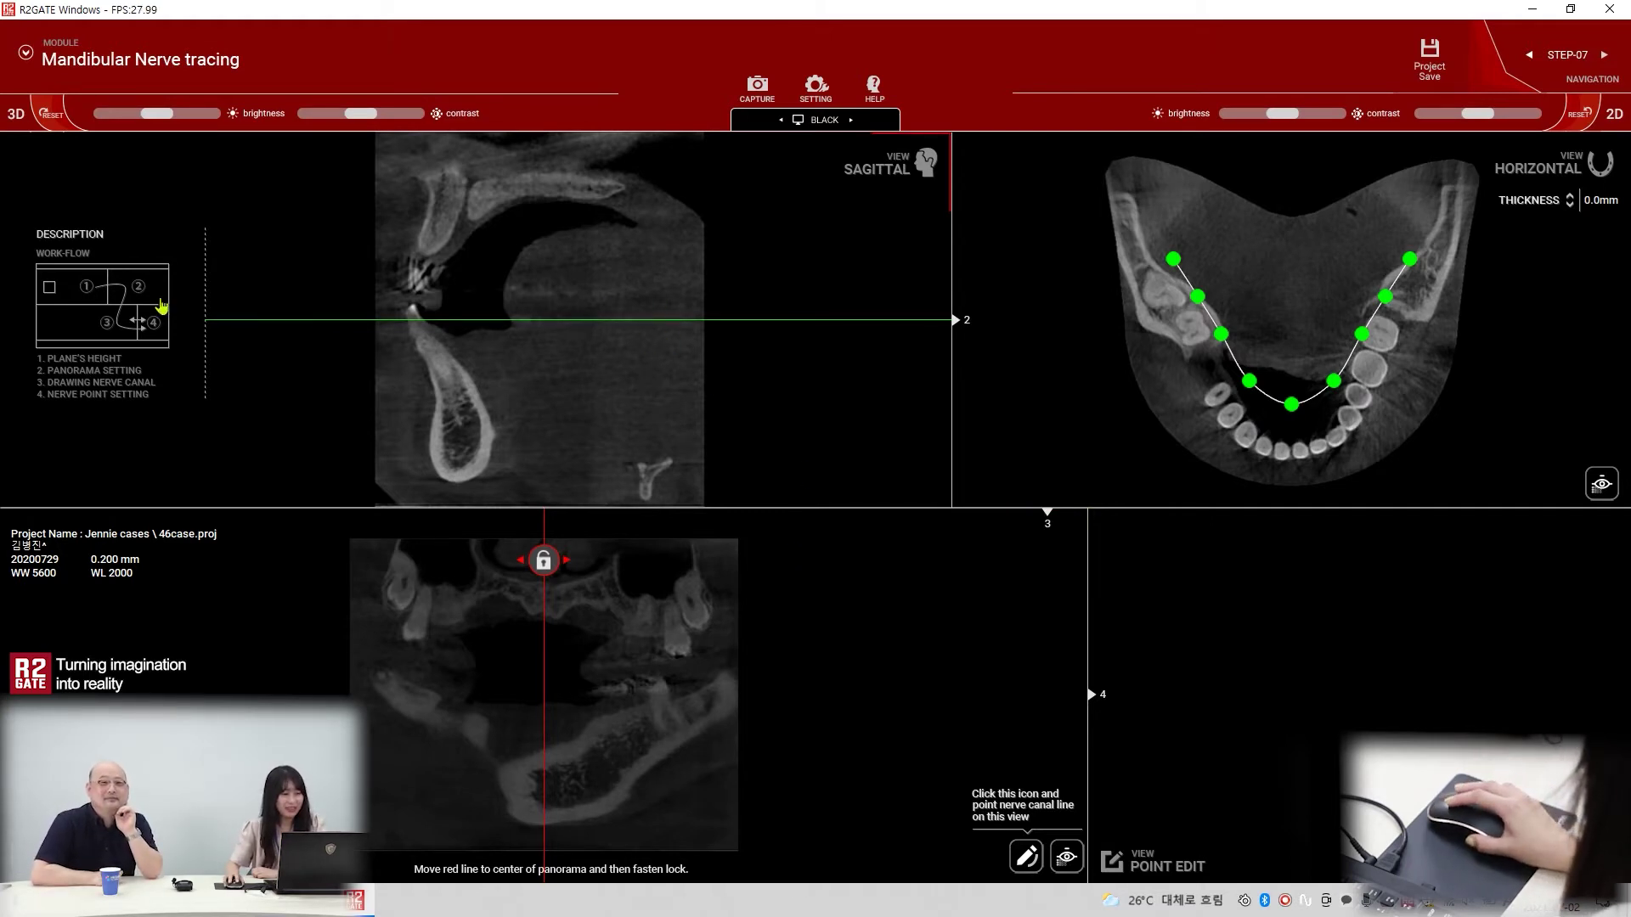
# Lower the sagittal plane height and shift the arch curve down-left onto the jaw.
pyautogui.moveTo(588, 322); pyautogui.dragTo(571, 408)
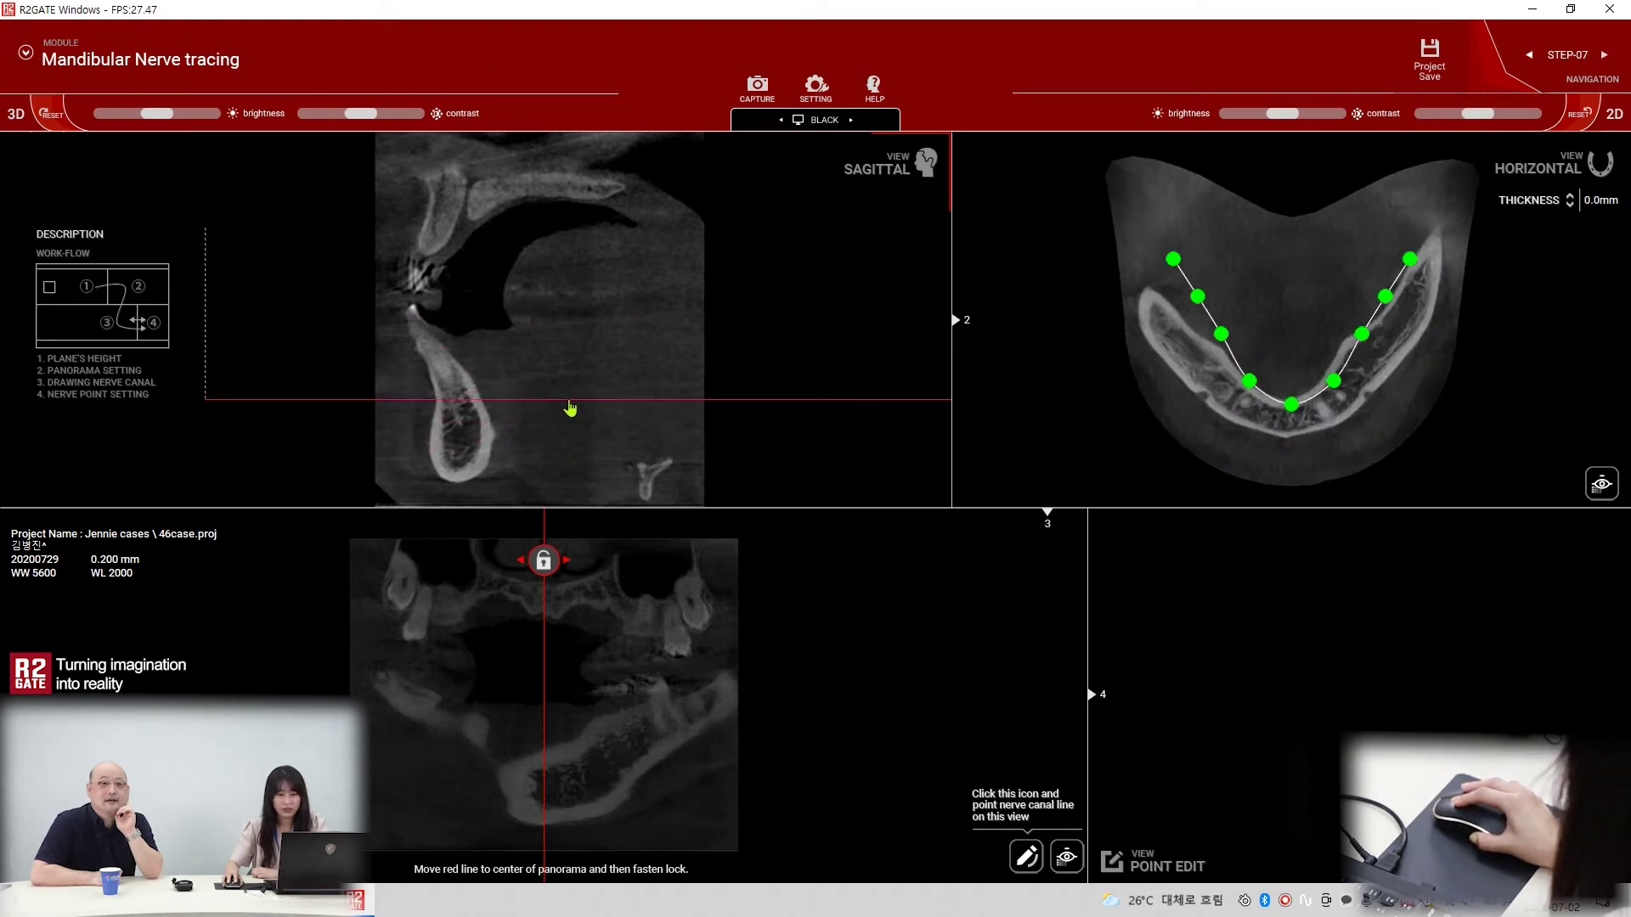
pyautogui.scroll(3, 1375, 440)
pyautogui.scroll(2, 1378, 433)
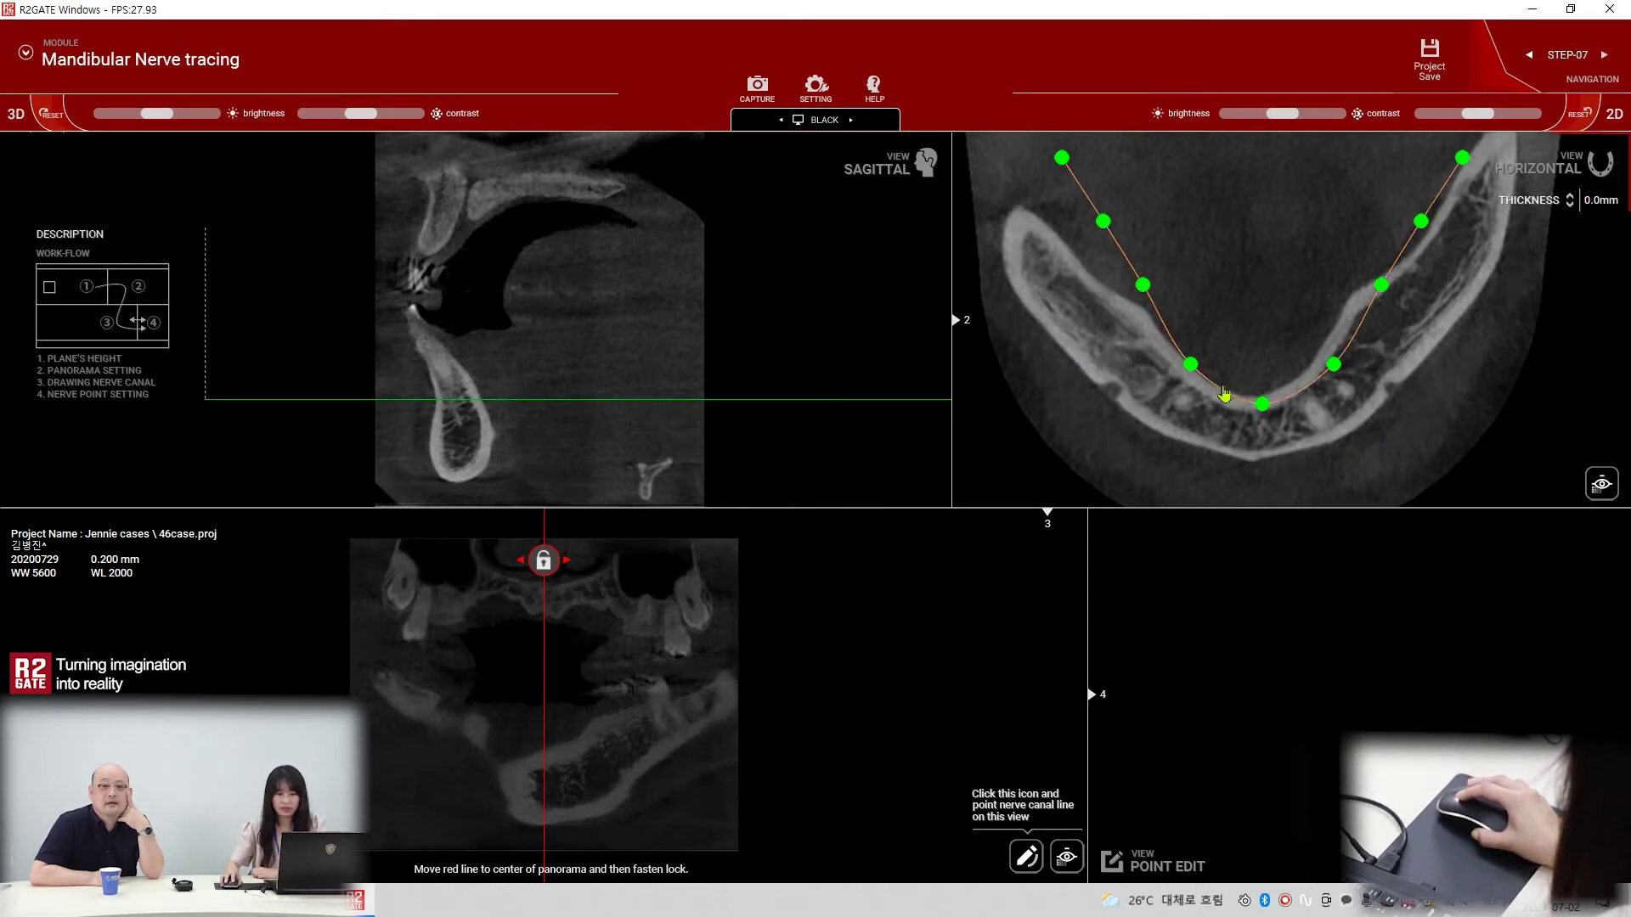
pyautogui.moveTo(1224, 394); pyautogui.dragTo(1209, 422)
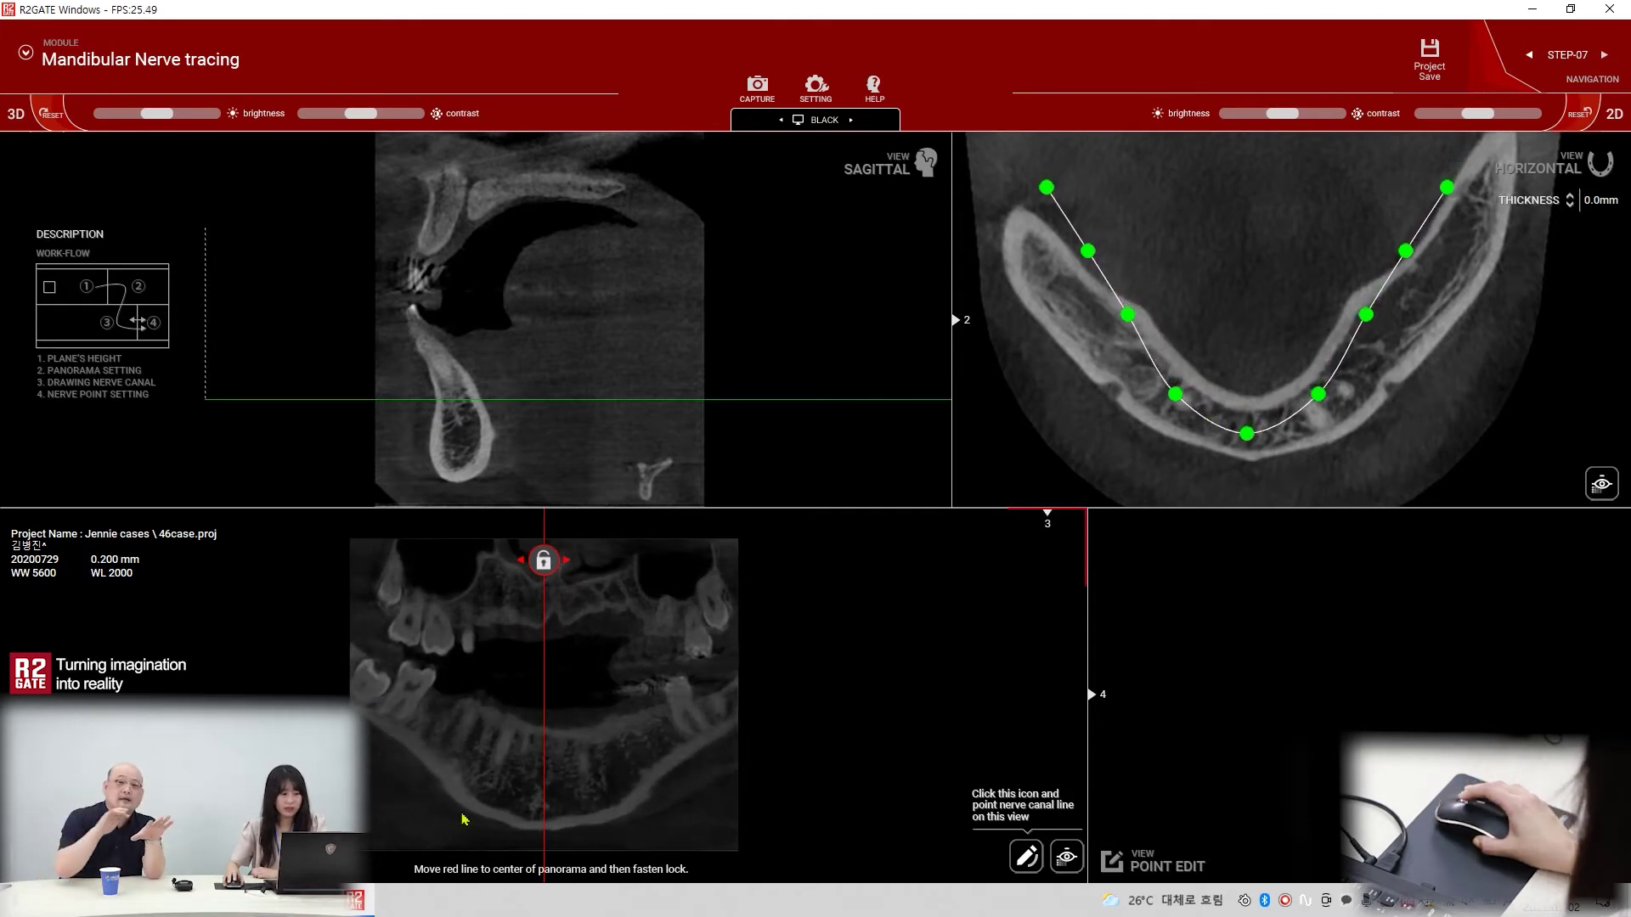
pyautogui.scroll(2, 583, 806)
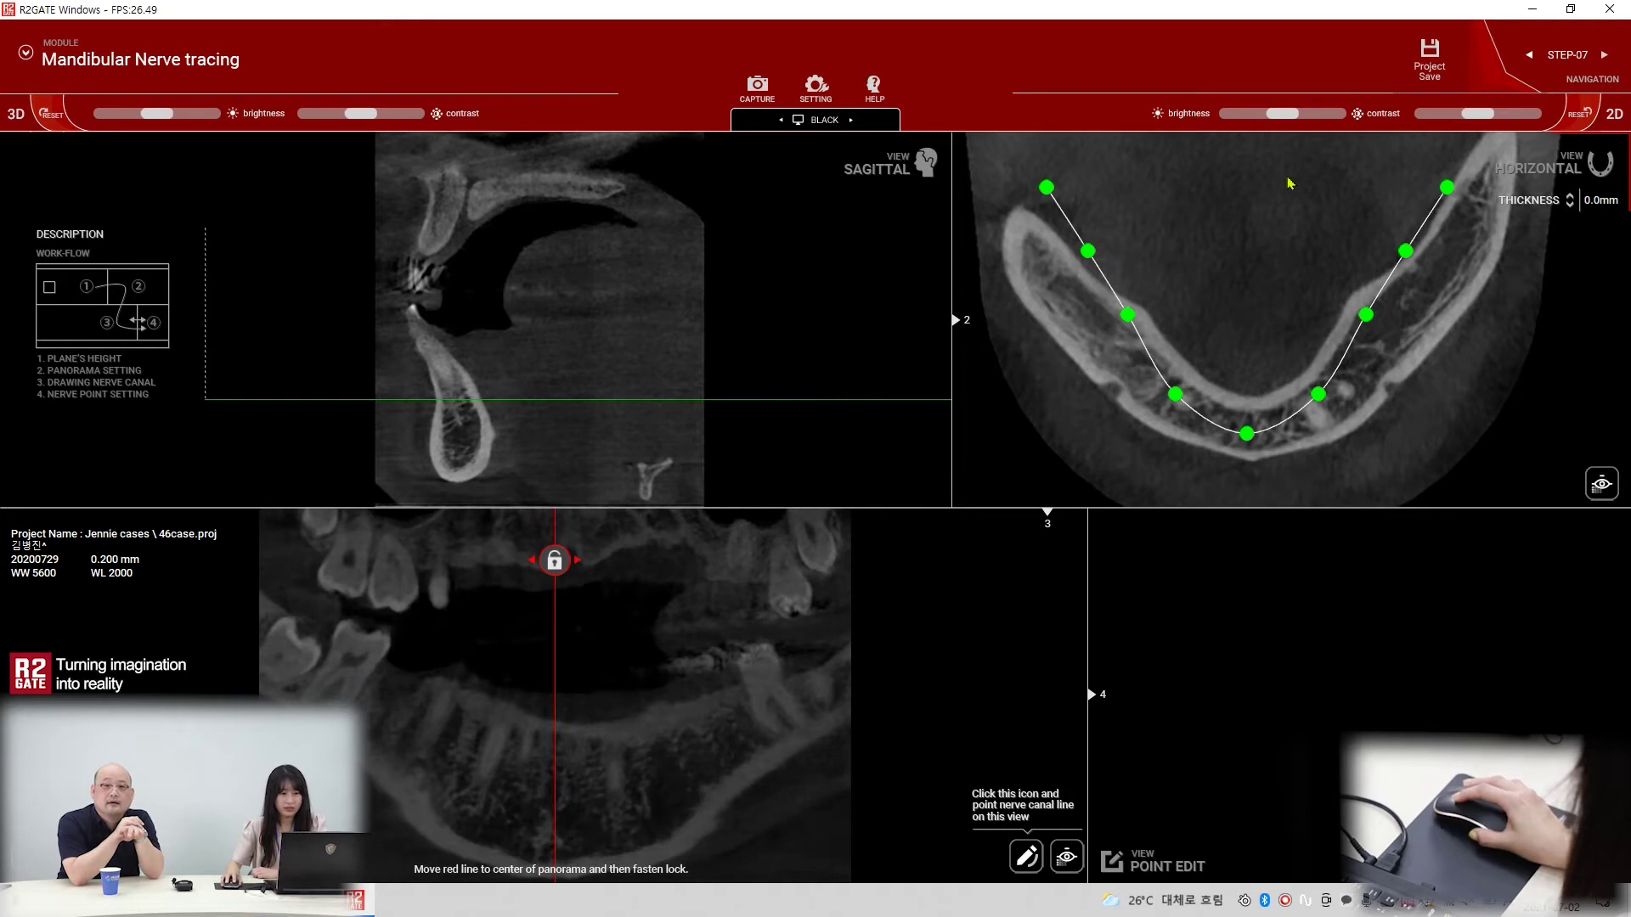
pyautogui.scroll(-2, 1211, 233)
pyautogui.scroll(2, 614, 736)
pyautogui.moveTo(613, 729); pyautogui.dragTo(625, 701)
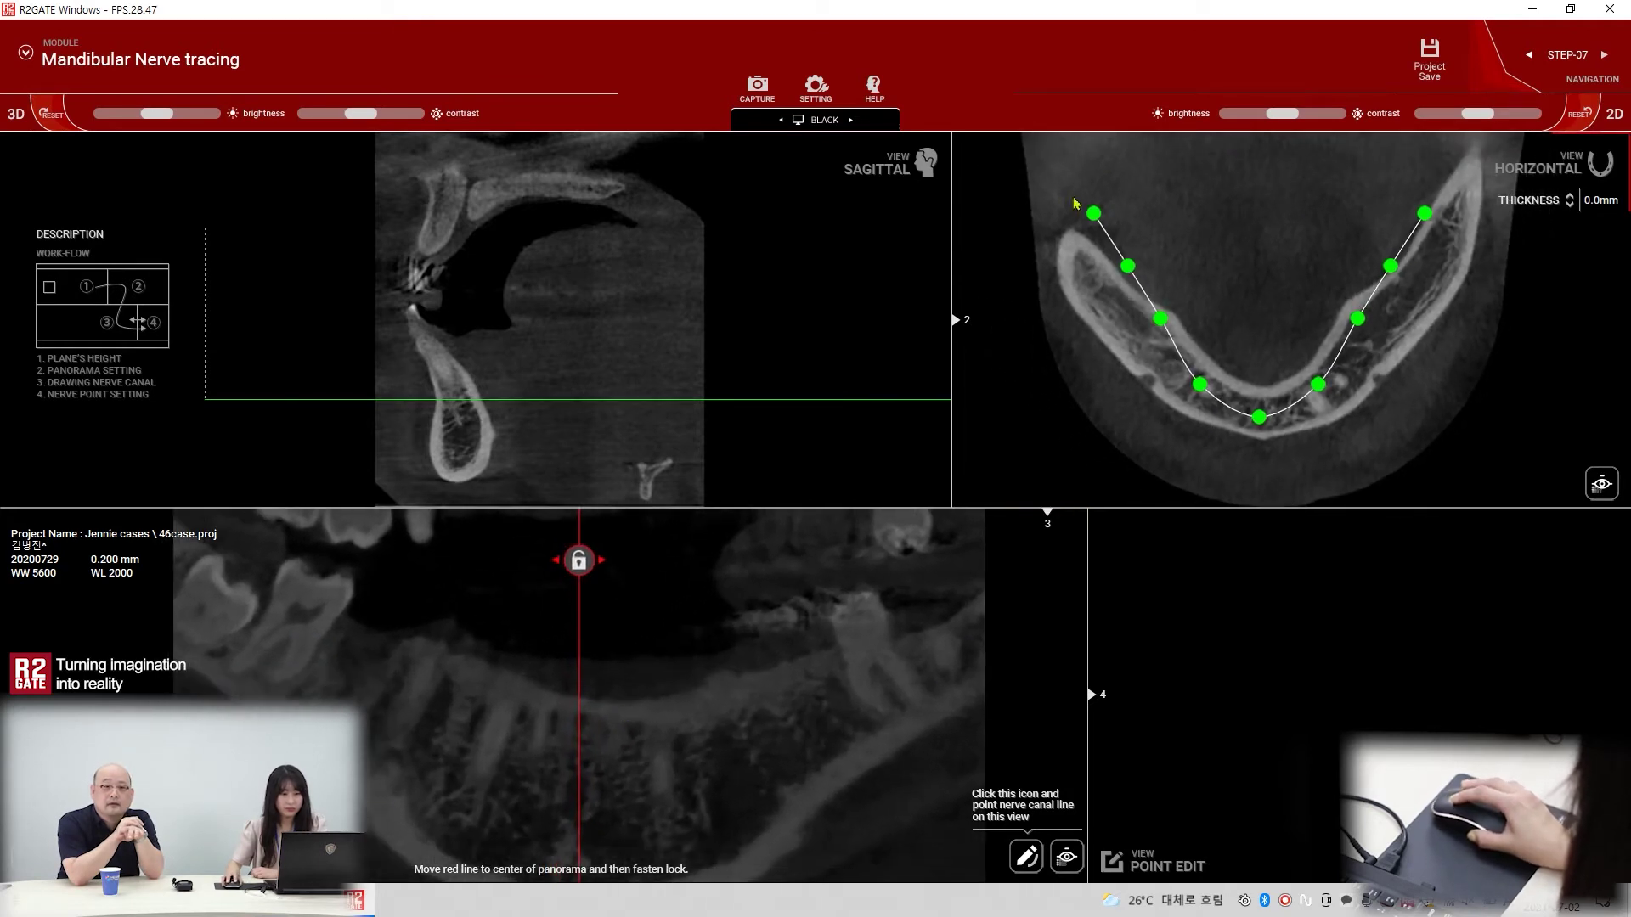
# Fit the arch curve's end point and left-side points onto the mandible in the horizontal slice.
pyautogui.moveTo(1096, 220); pyautogui.dragTo(1017, 166)
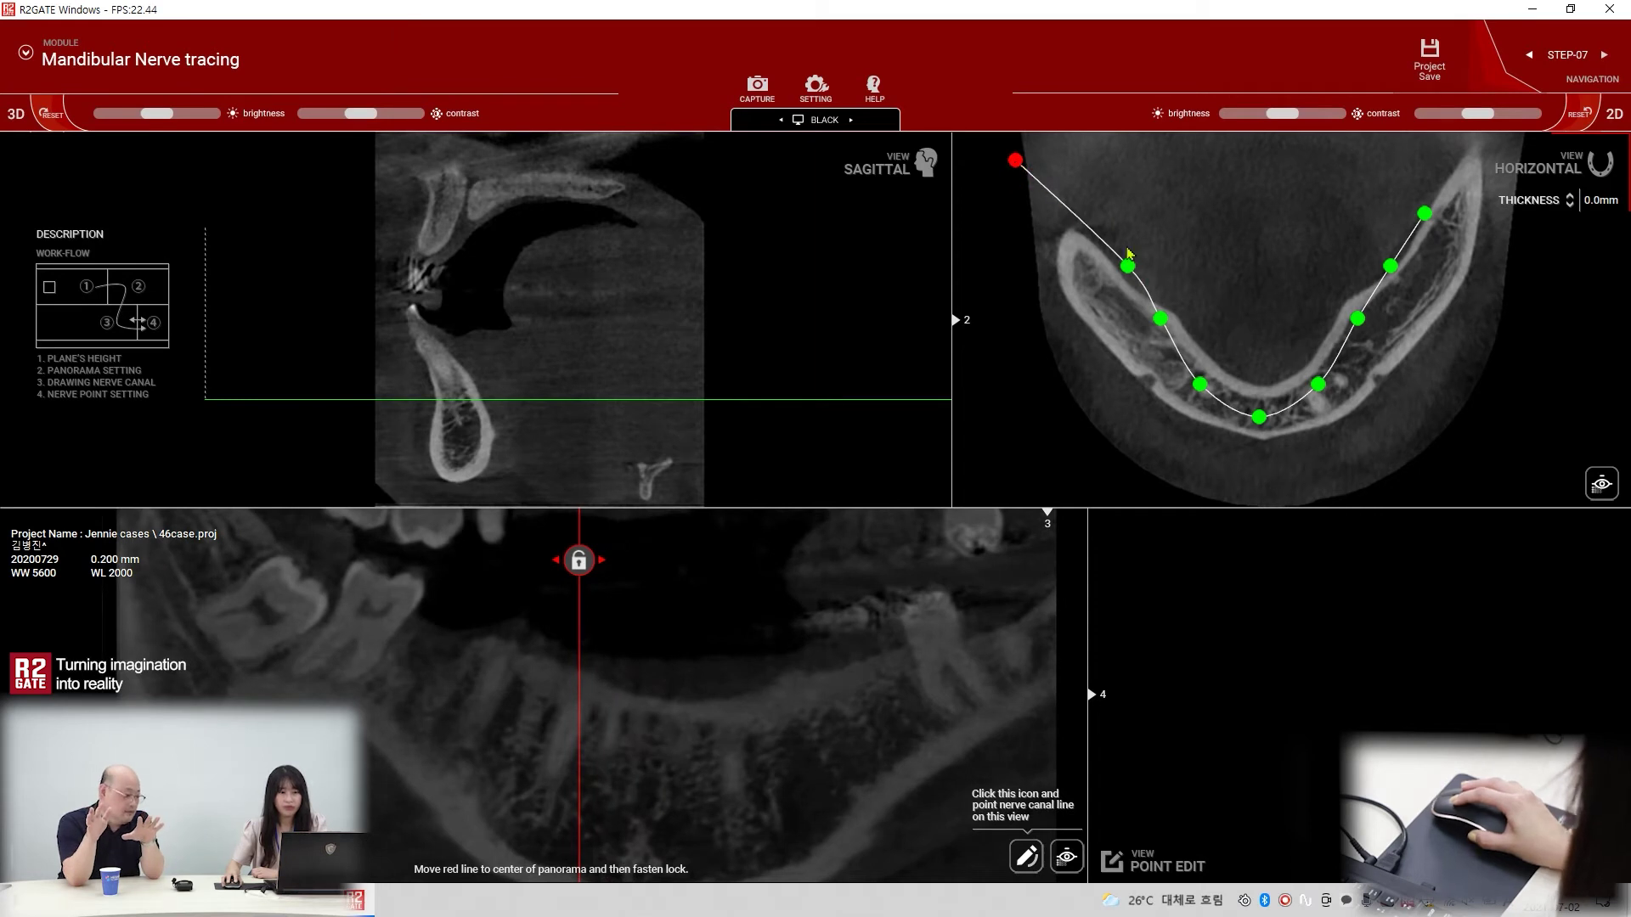
pyautogui.moveTo(1127, 272)
pyautogui.mouseDown()
pyautogui.moveTo(1106, 280)
pyautogui.moveTo(1116, 290)
pyautogui.mouseUp()
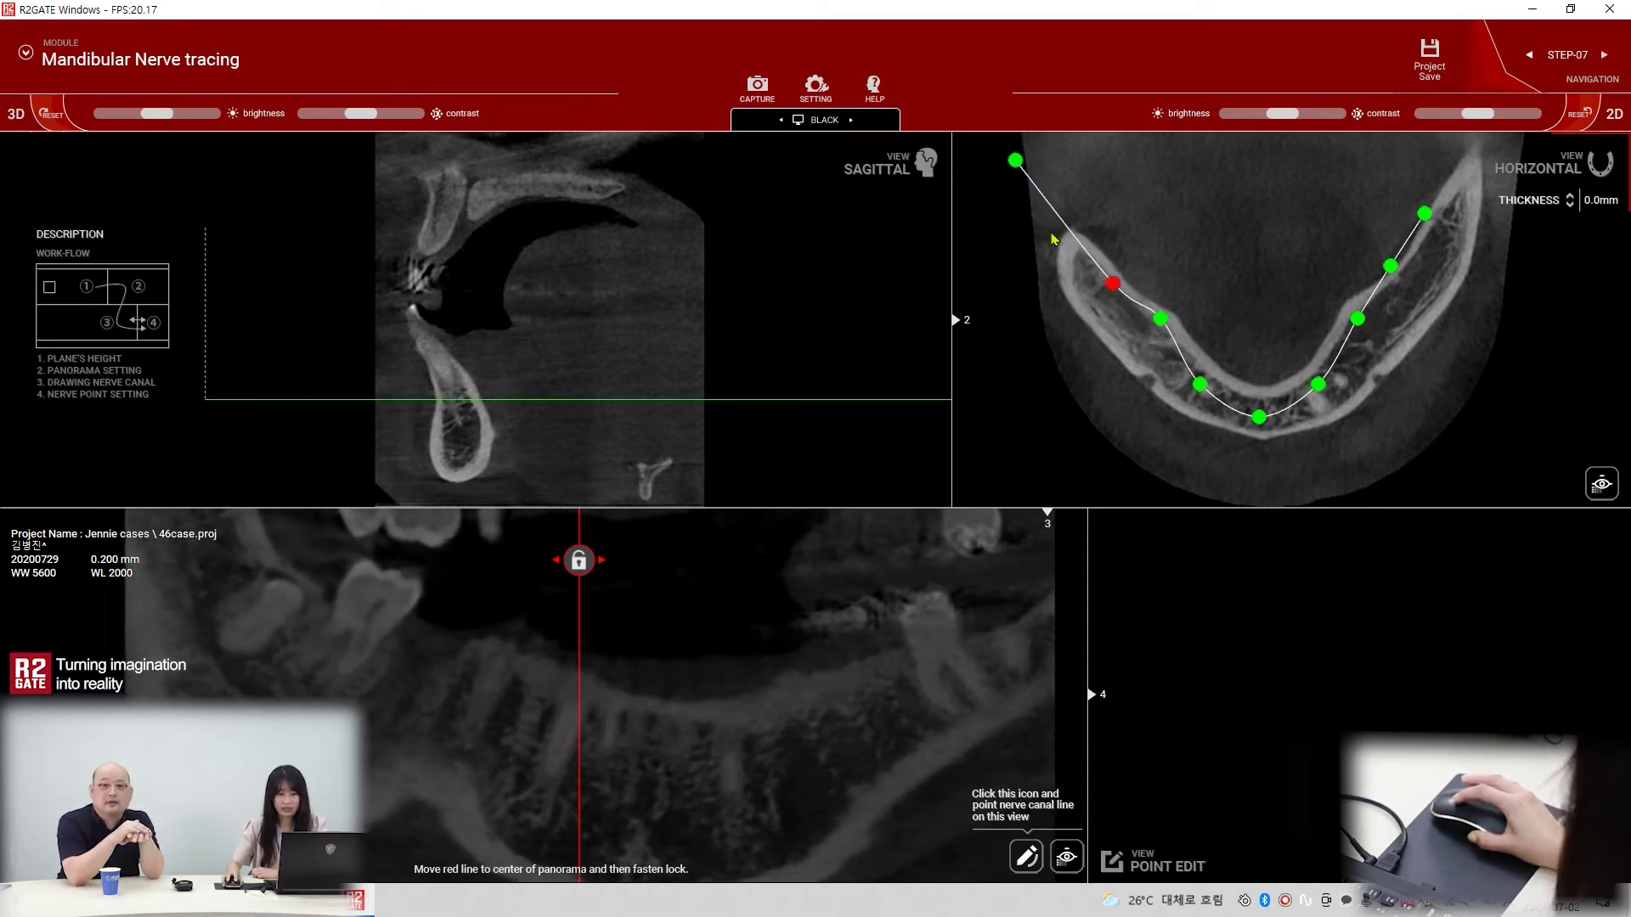
pyautogui.moveTo(1019, 172); pyautogui.dragTo(1032, 162)
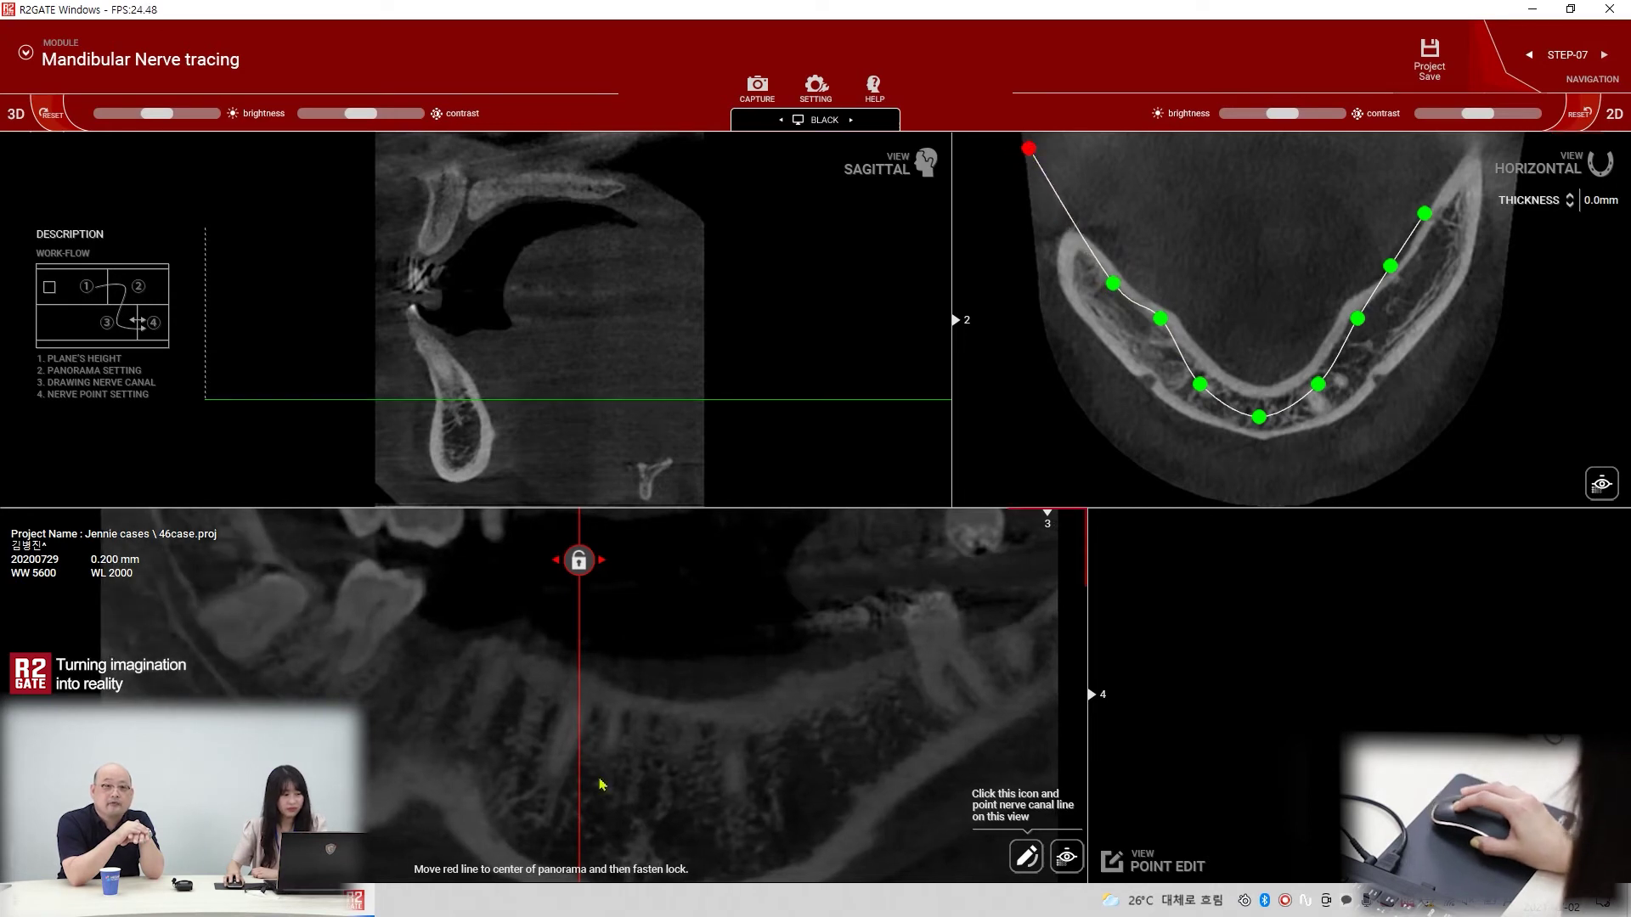
pyautogui.moveTo(1162, 325); pyautogui.dragTo(1146, 344)
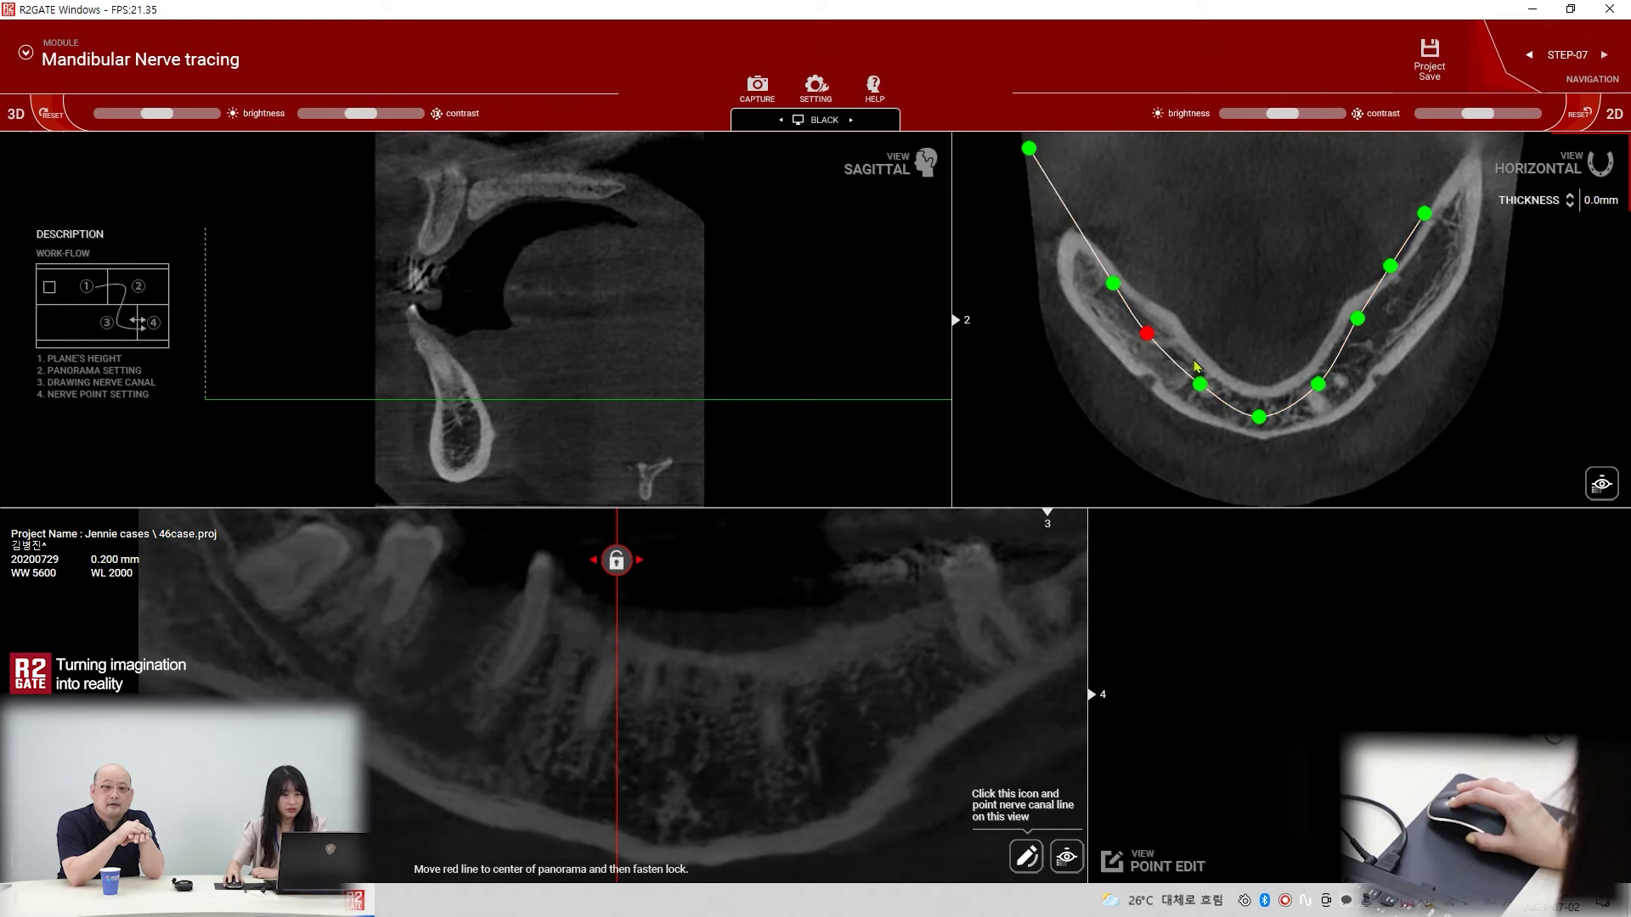
pyautogui.moveTo(1200, 396); pyautogui.dragTo(1196, 401)
pyautogui.moveTo(1147, 347); pyautogui.dragTo(1149, 348)
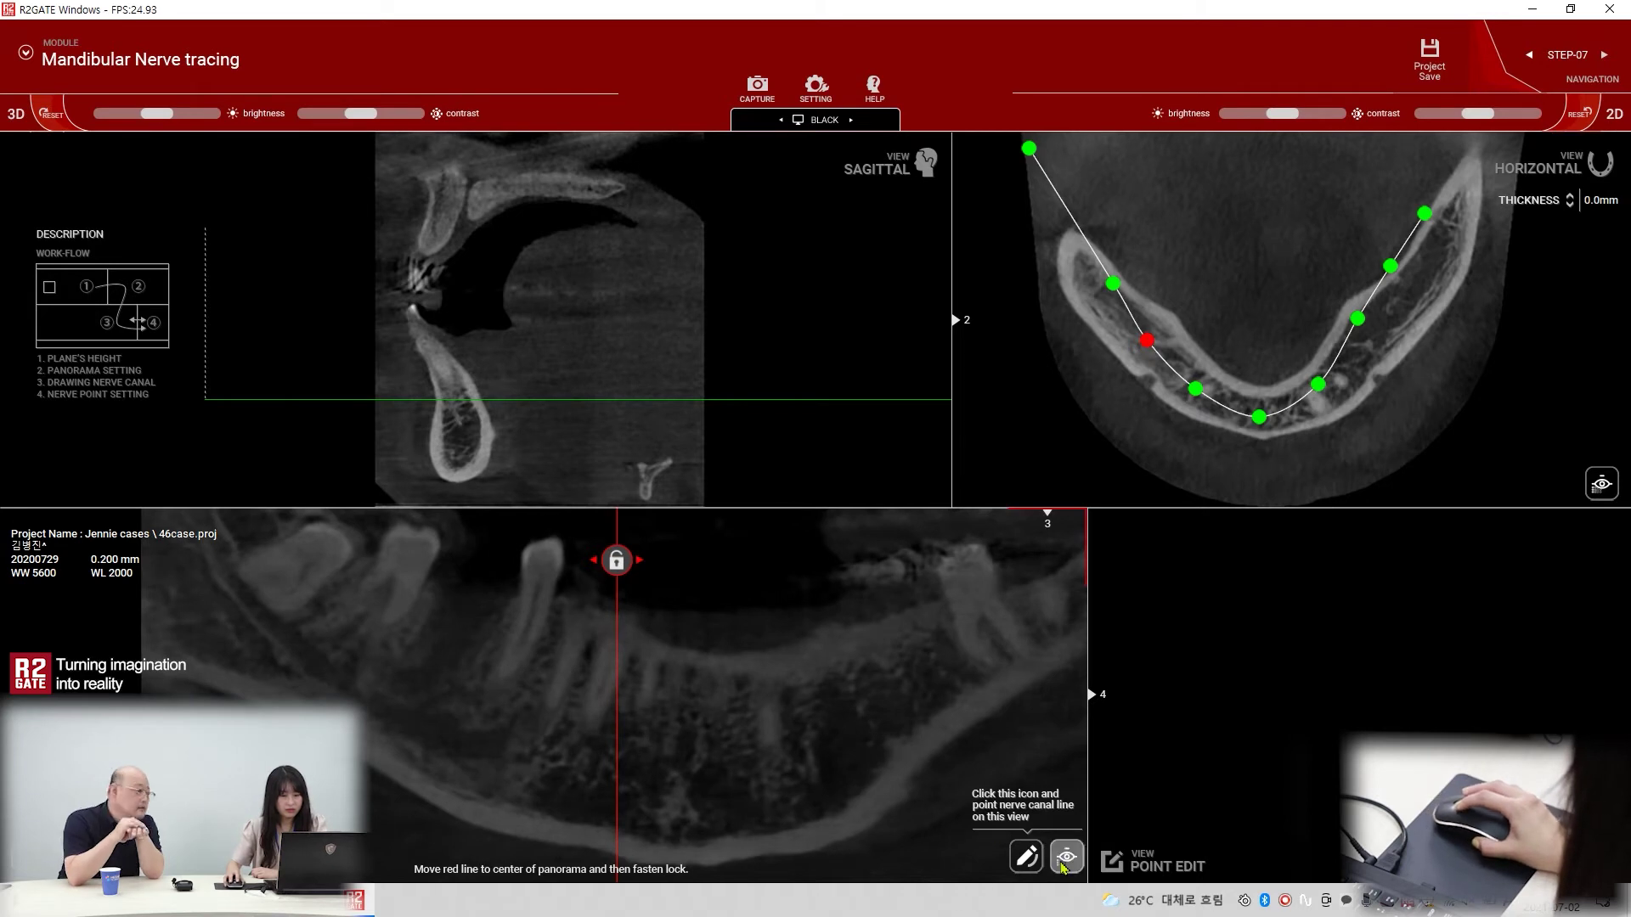
pyautogui.click(1114, 283)
pyautogui.moveTo(1113, 290); pyautogui.dragTo(1110, 294)
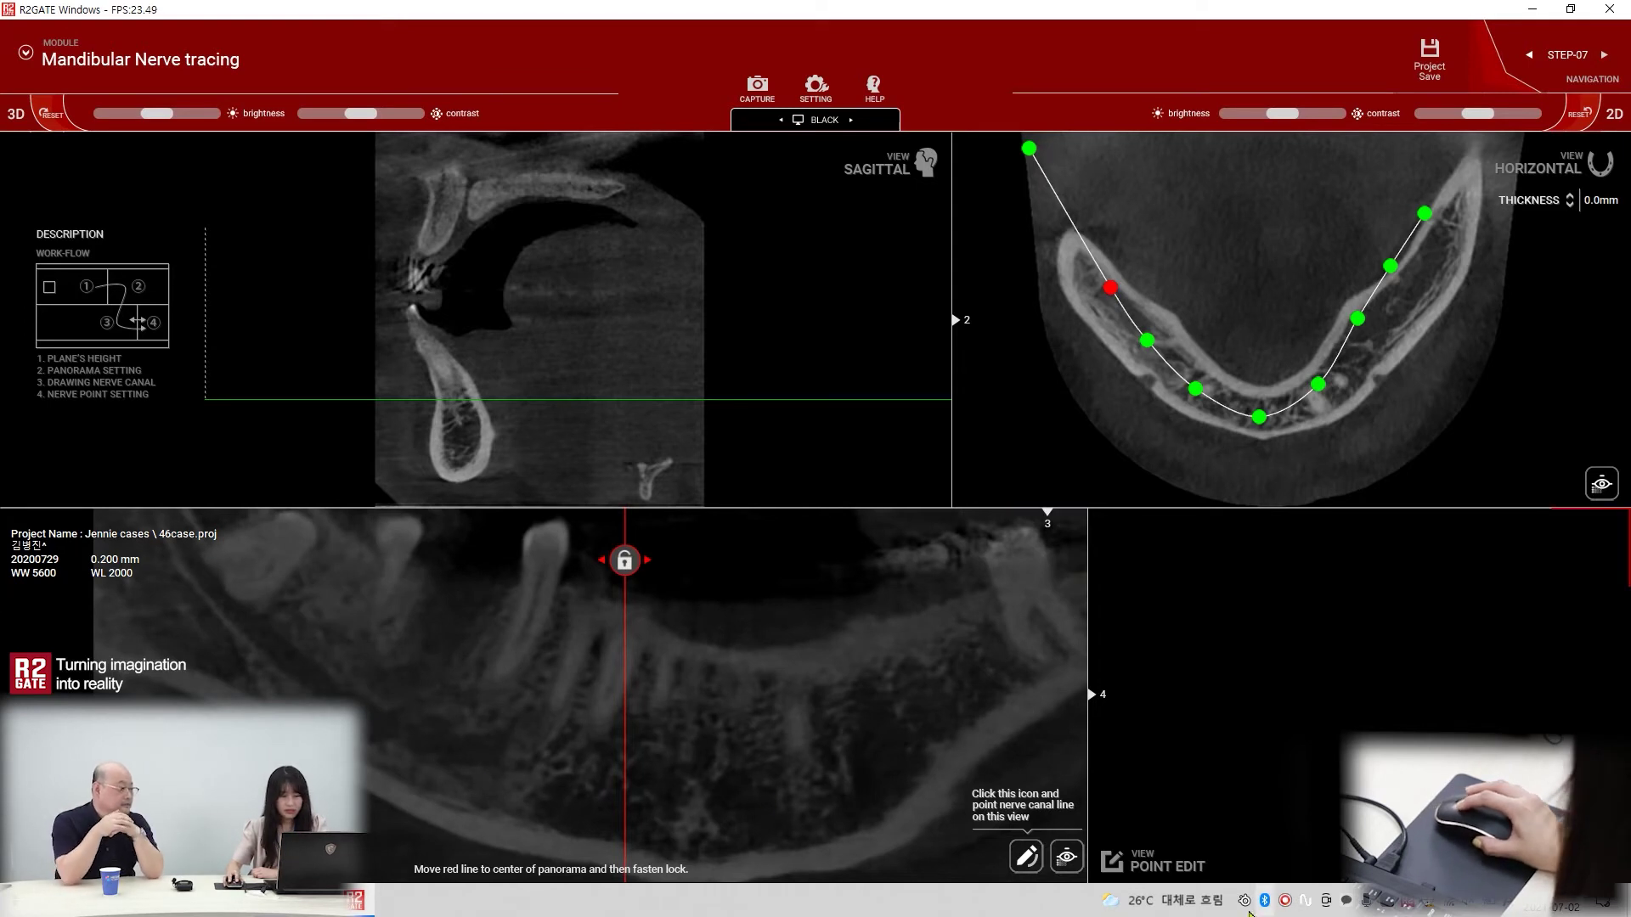
# Apply the brown Digital Eye main filter 03 to the panorama.
pyautogui.click(1068, 858)
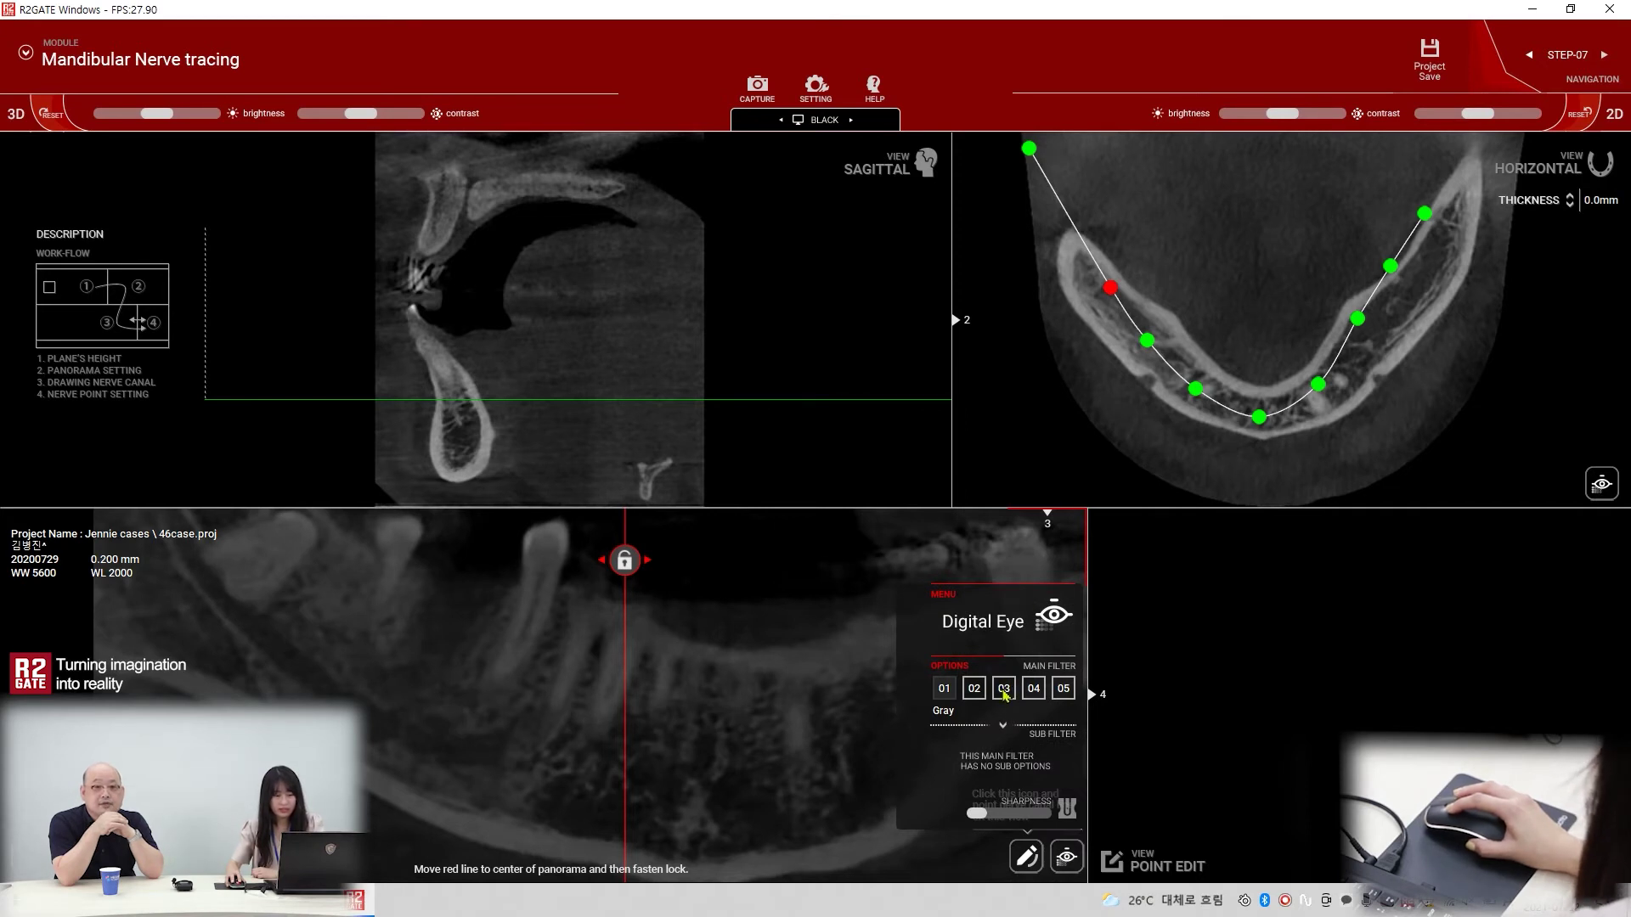
pyautogui.click(1004, 690)
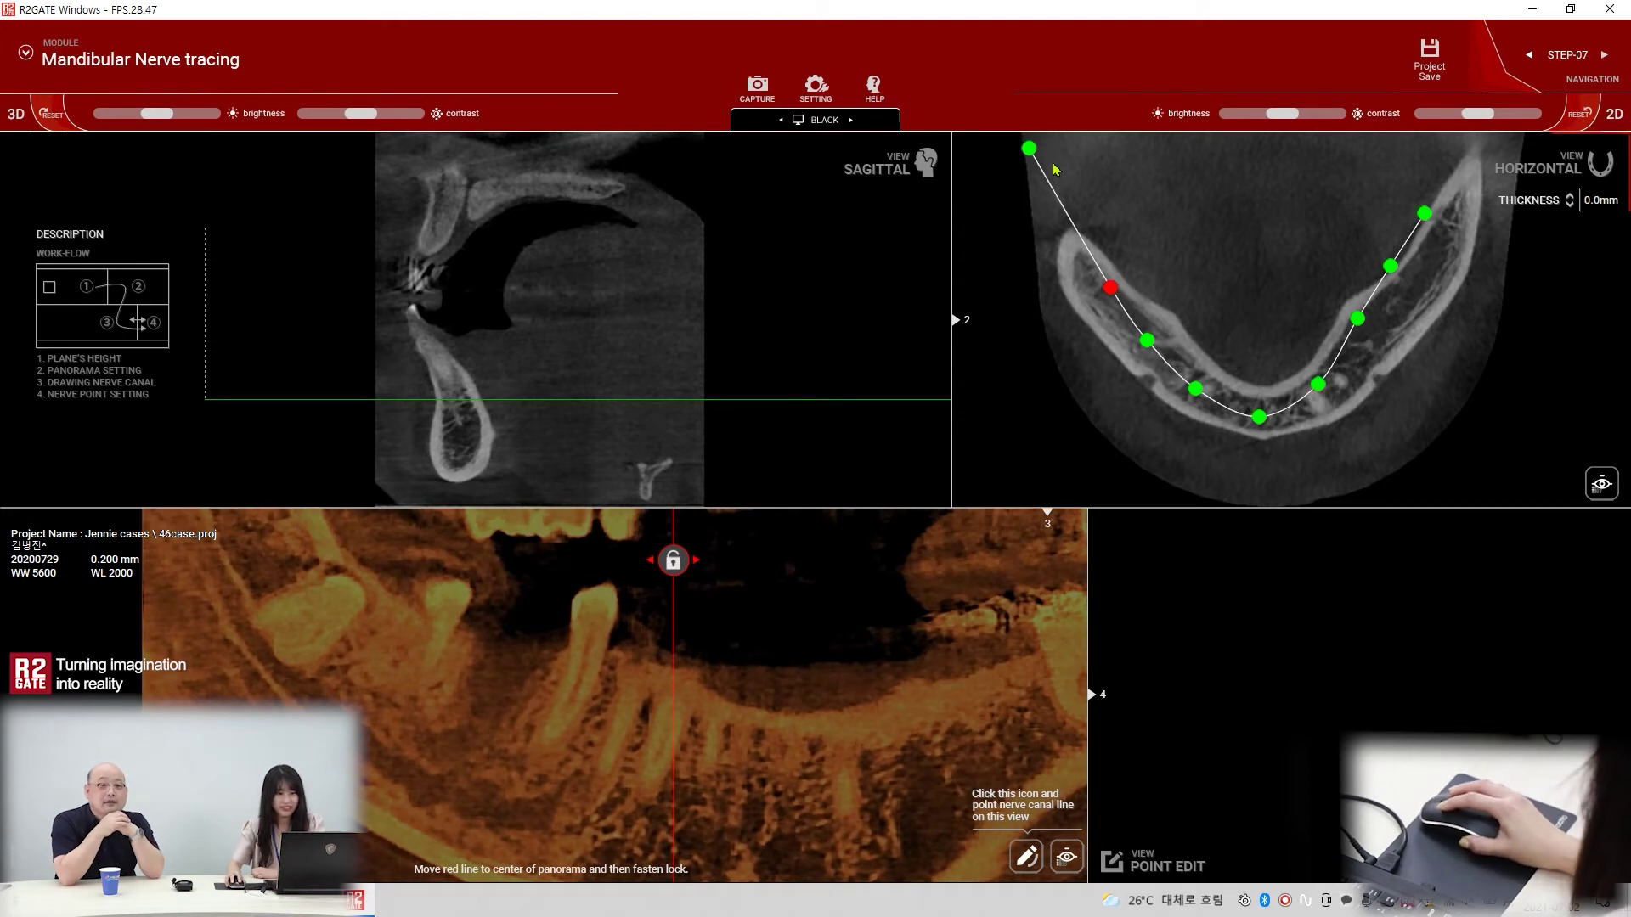
# Nudge the arch end point left, centre the panorama's red reference line and lock it.
pyautogui.moveTo(1025, 152); pyautogui.dragTo(1017, 149)
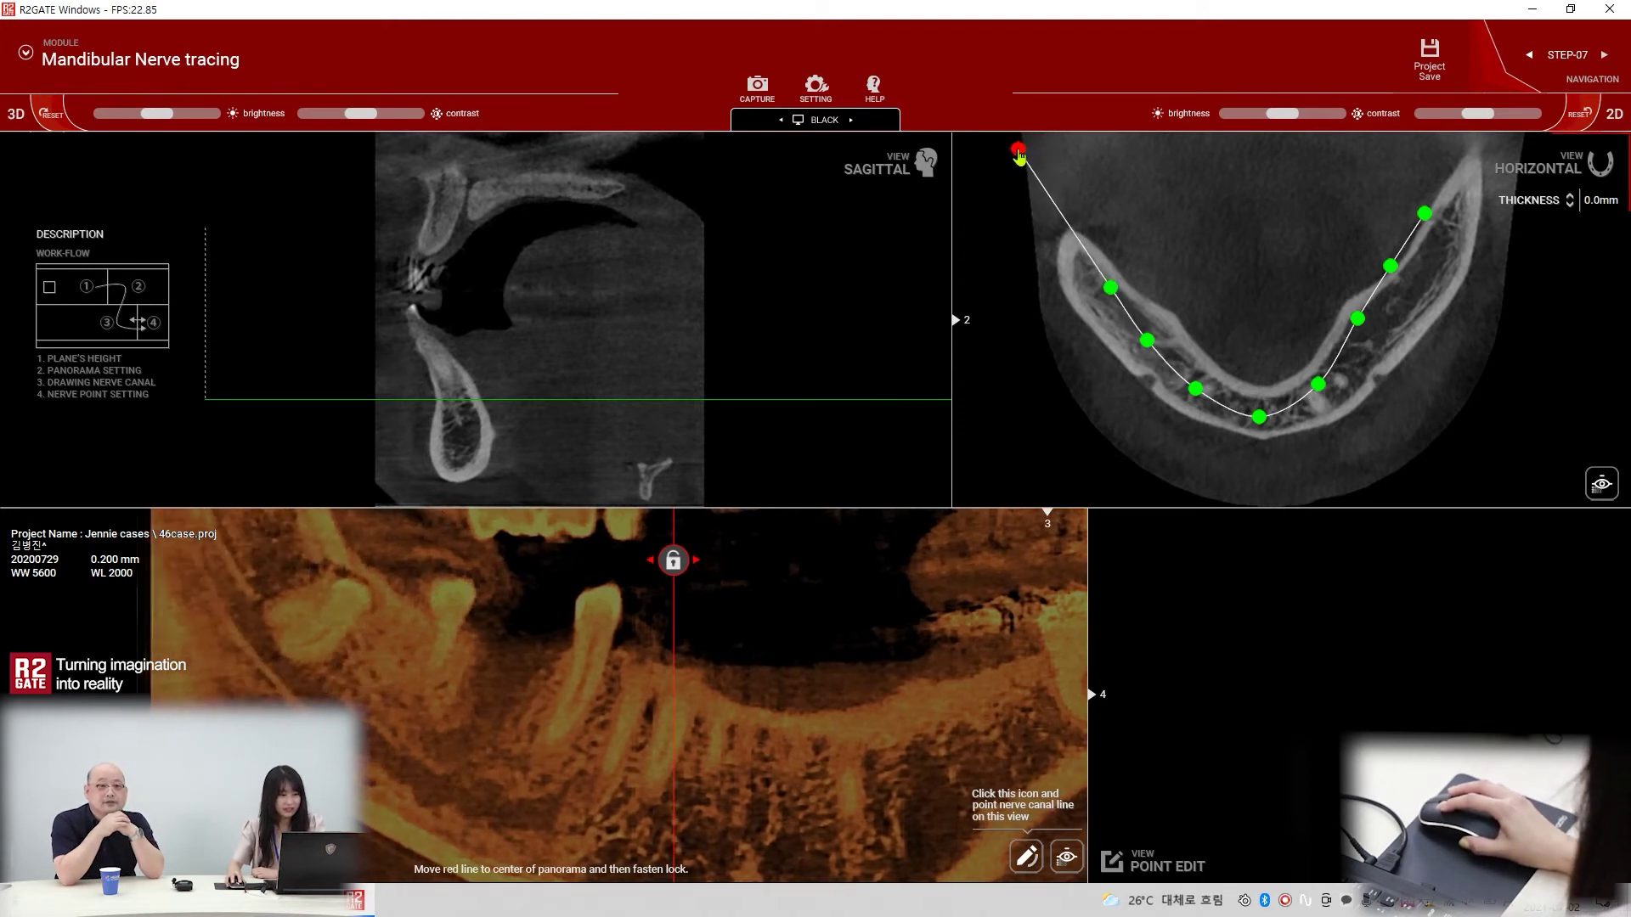
pyautogui.moveTo(593, 821); pyautogui.dragTo(578, 797, button='middle')
pyautogui.moveTo(659, 703); pyautogui.dragTo(777, 716)
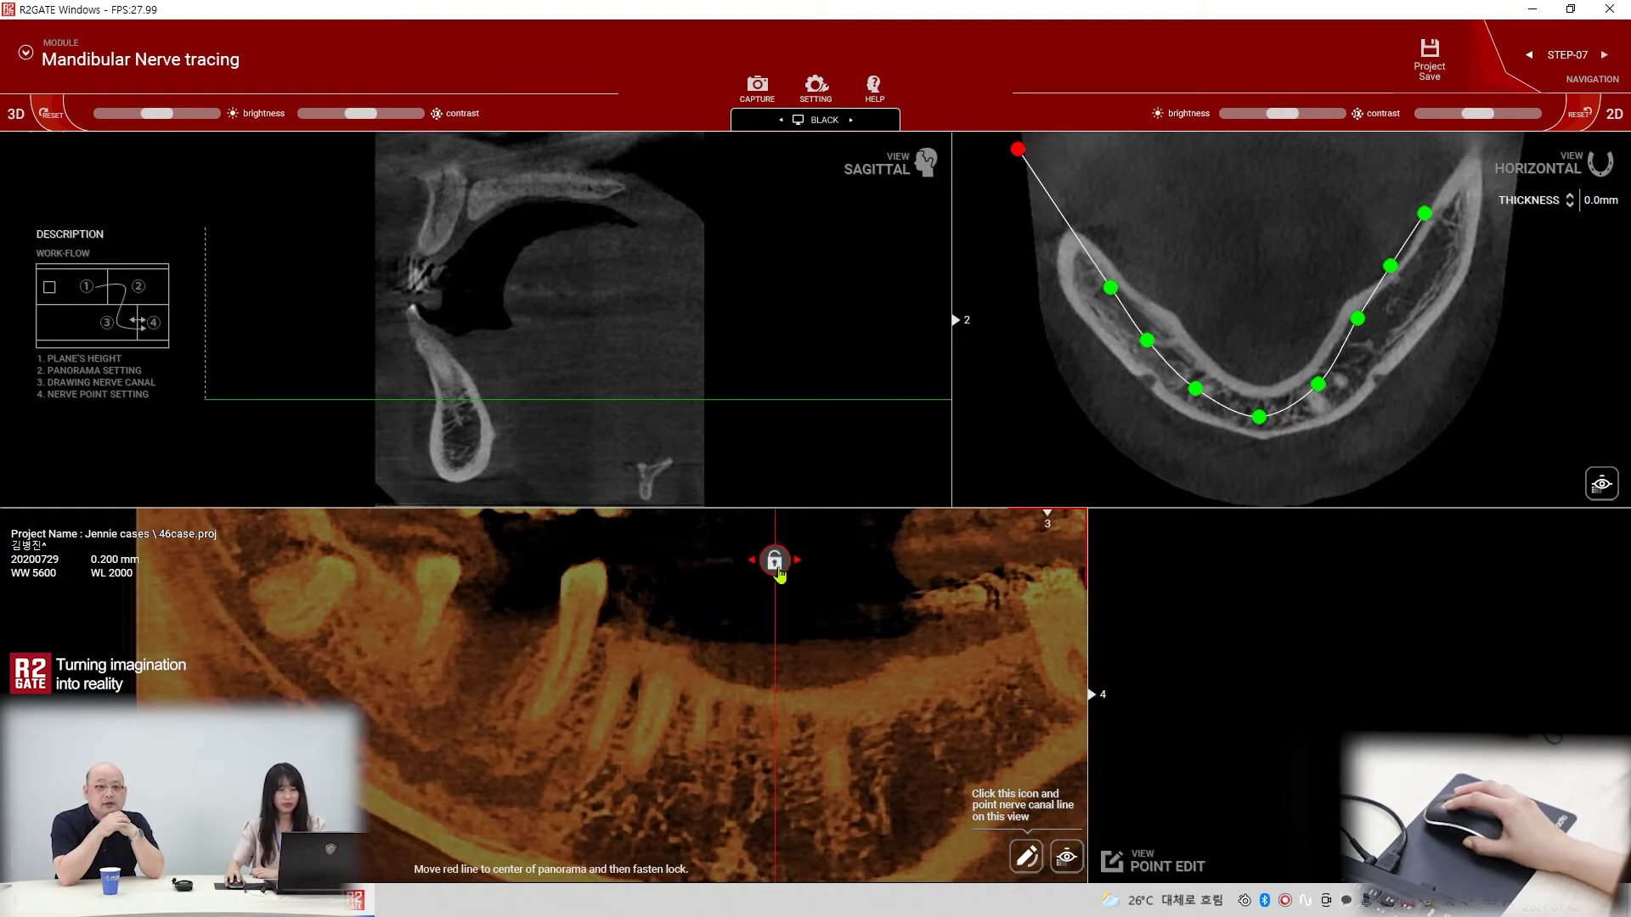
pyautogui.moveTo(782, 670); pyautogui.dragTo(772, 677, button='middle')
pyautogui.scroll(-5, 776, 671)
pyautogui.scroll(4, 754, 680)
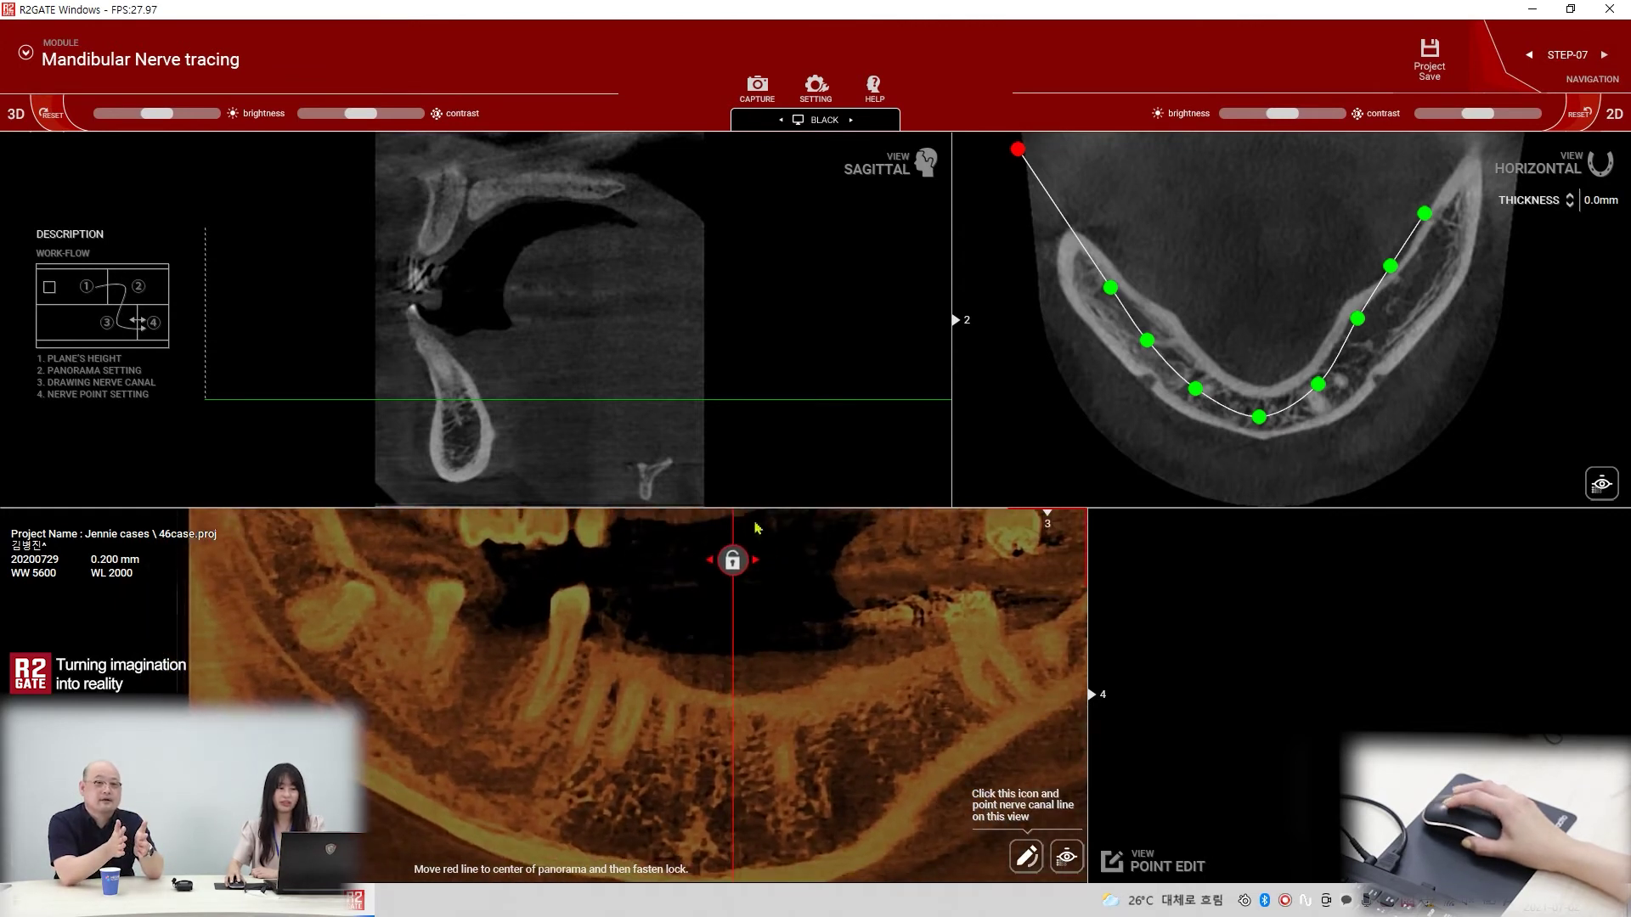
pyautogui.click(746, 564)
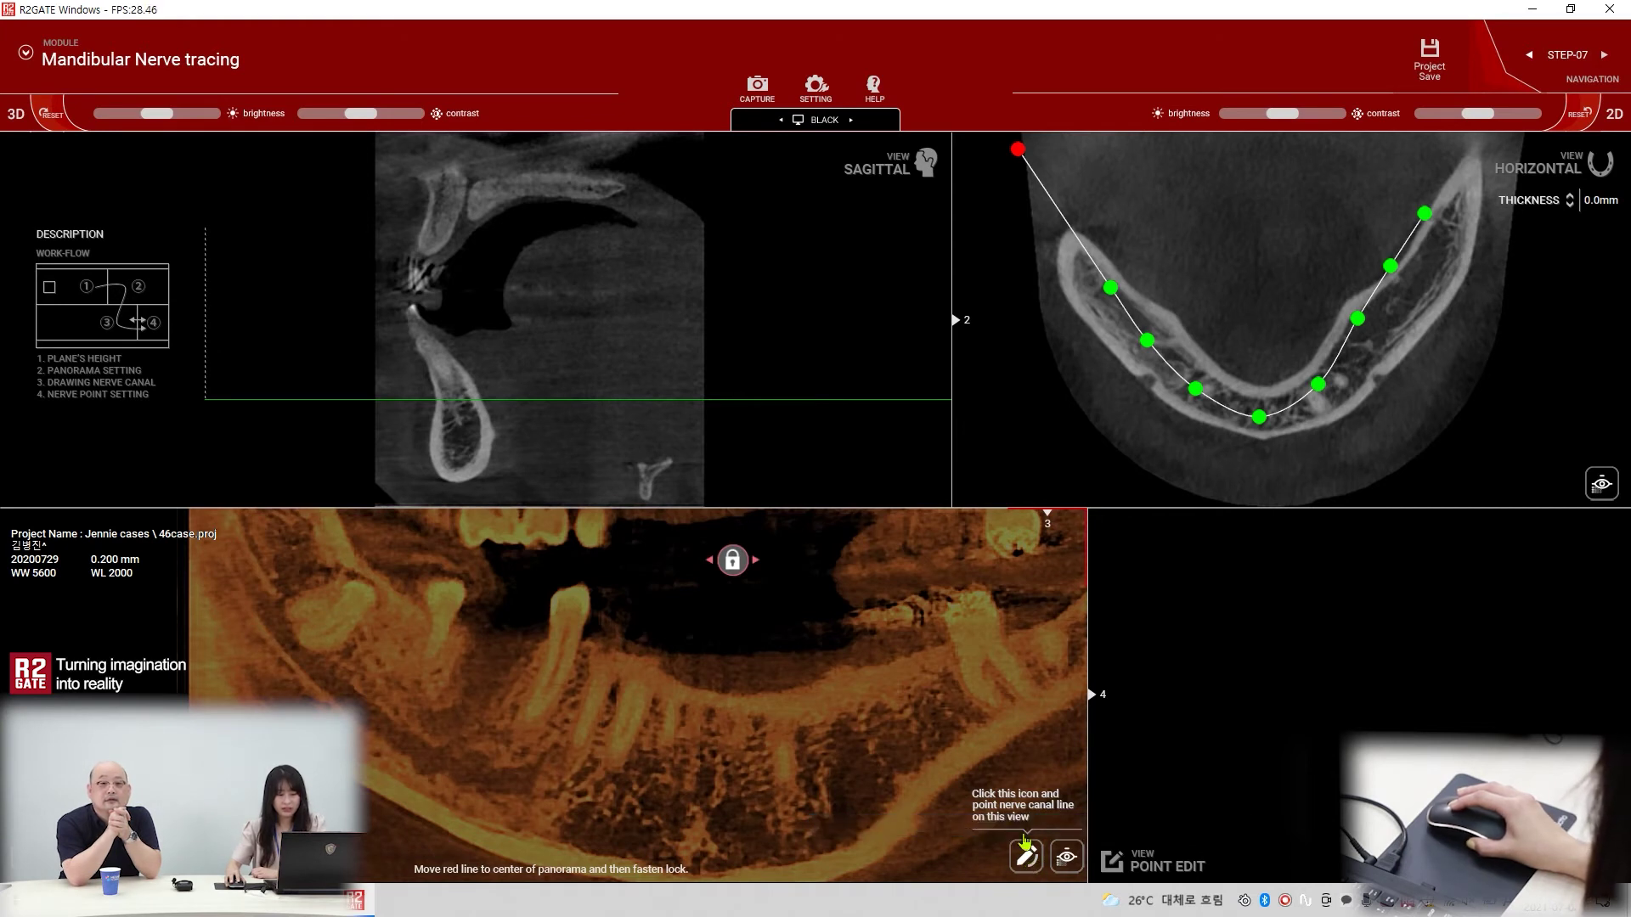
# Trace the mandibular nerve canal on the panorama with points running back to the ramus, then centre it.
pyautogui.click(1029, 859)
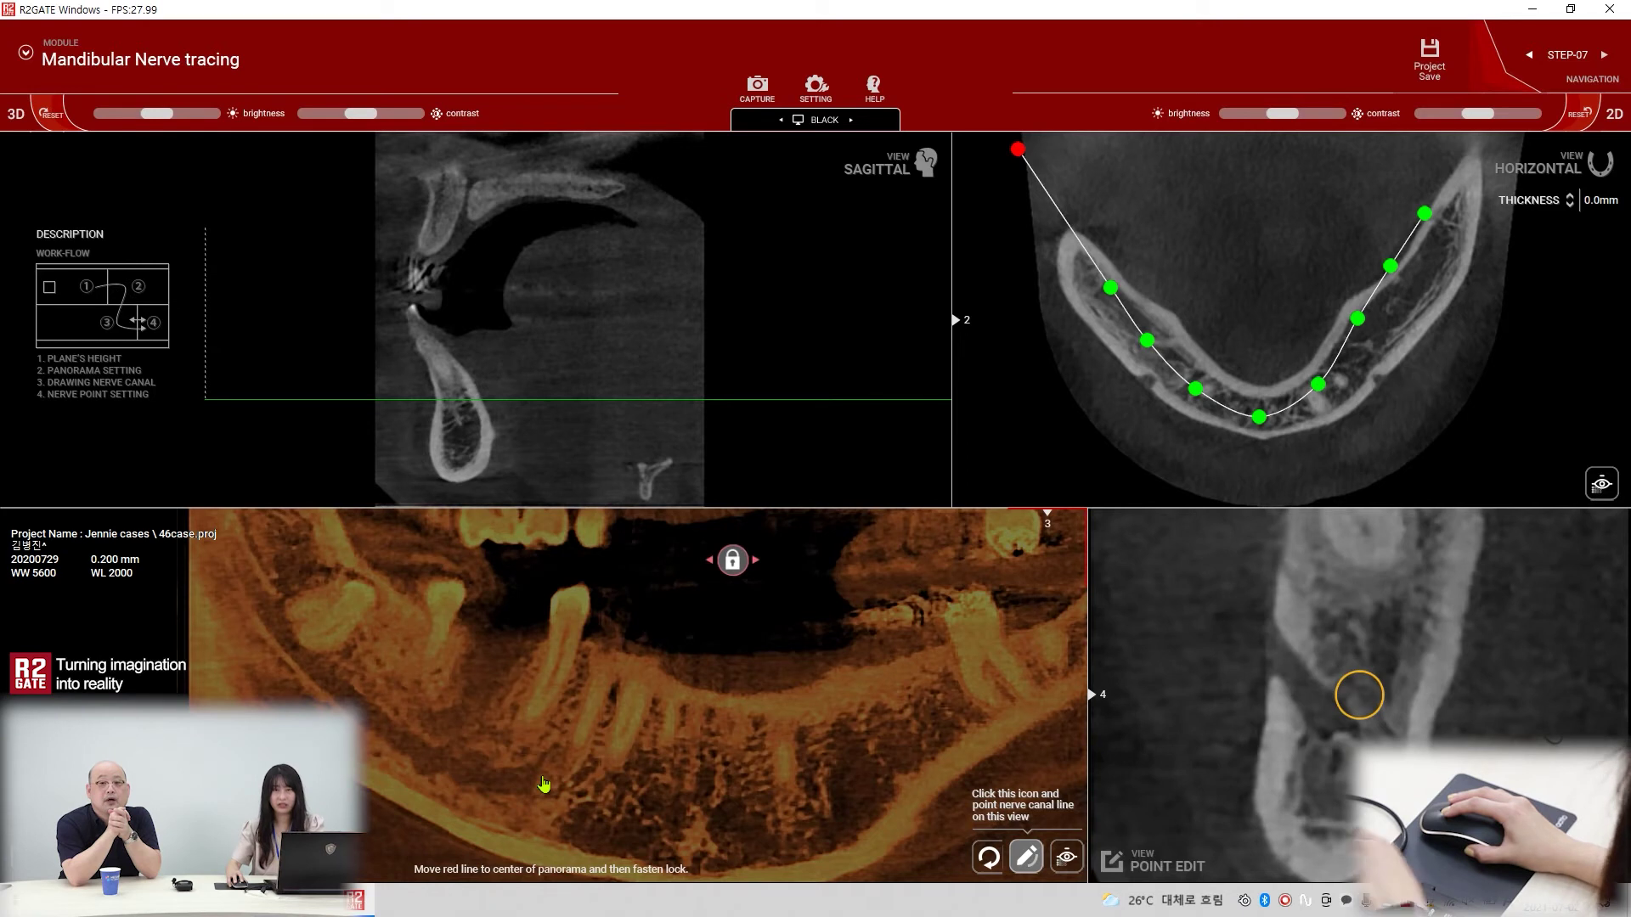
pyautogui.click(543, 777)
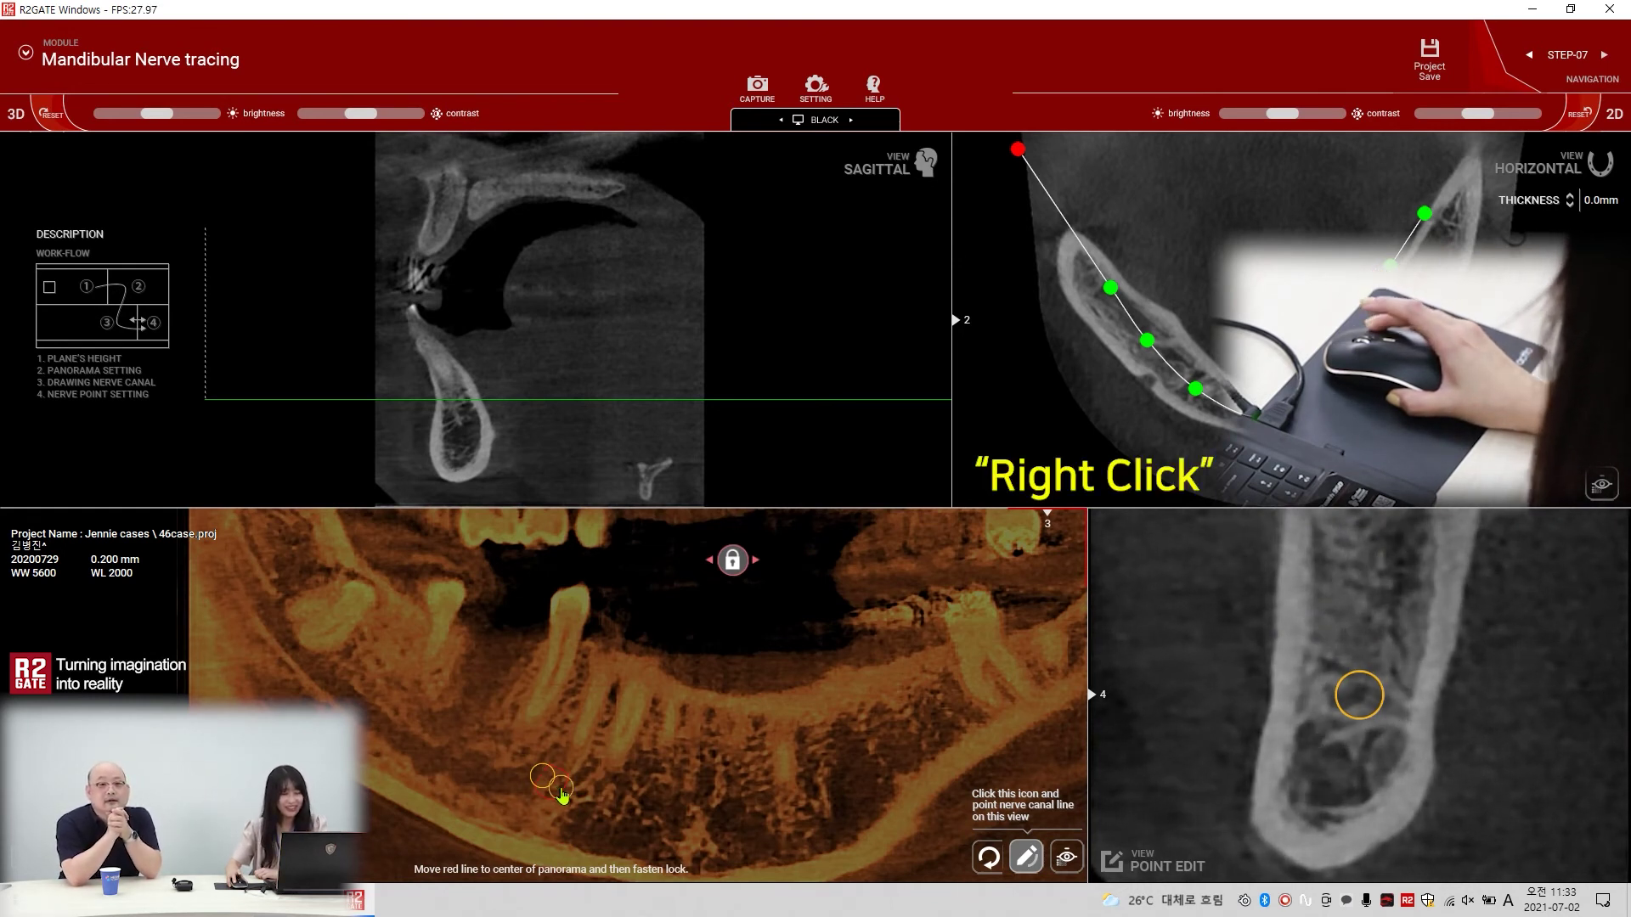
pyautogui.click(508, 781)
pyautogui.click(455, 766)
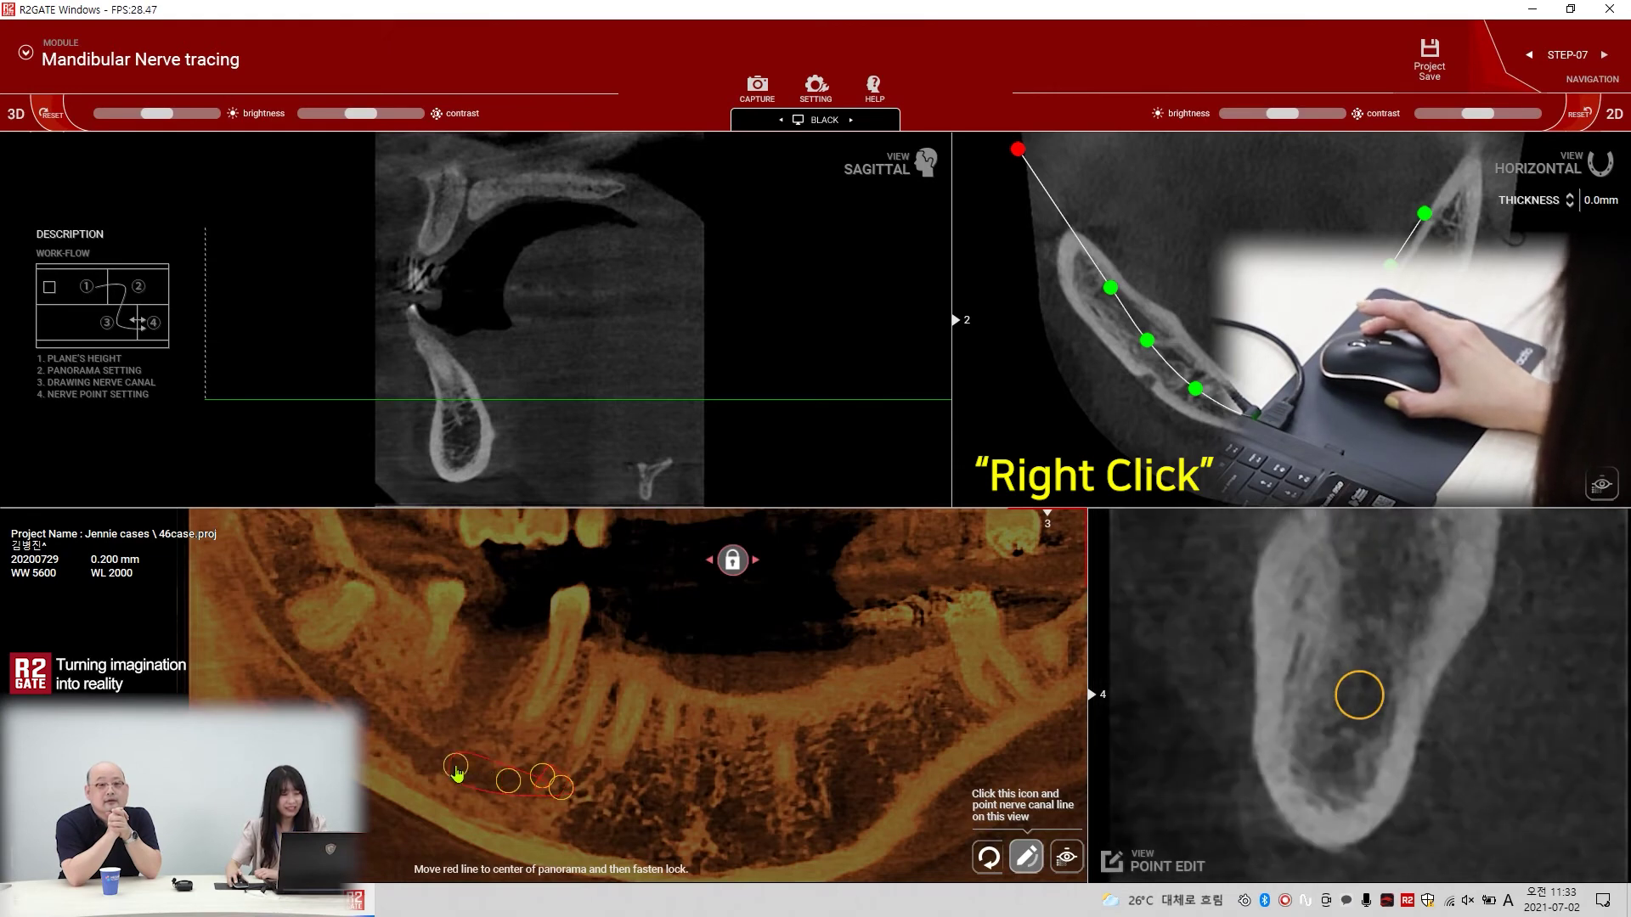
pyautogui.click(400, 741)
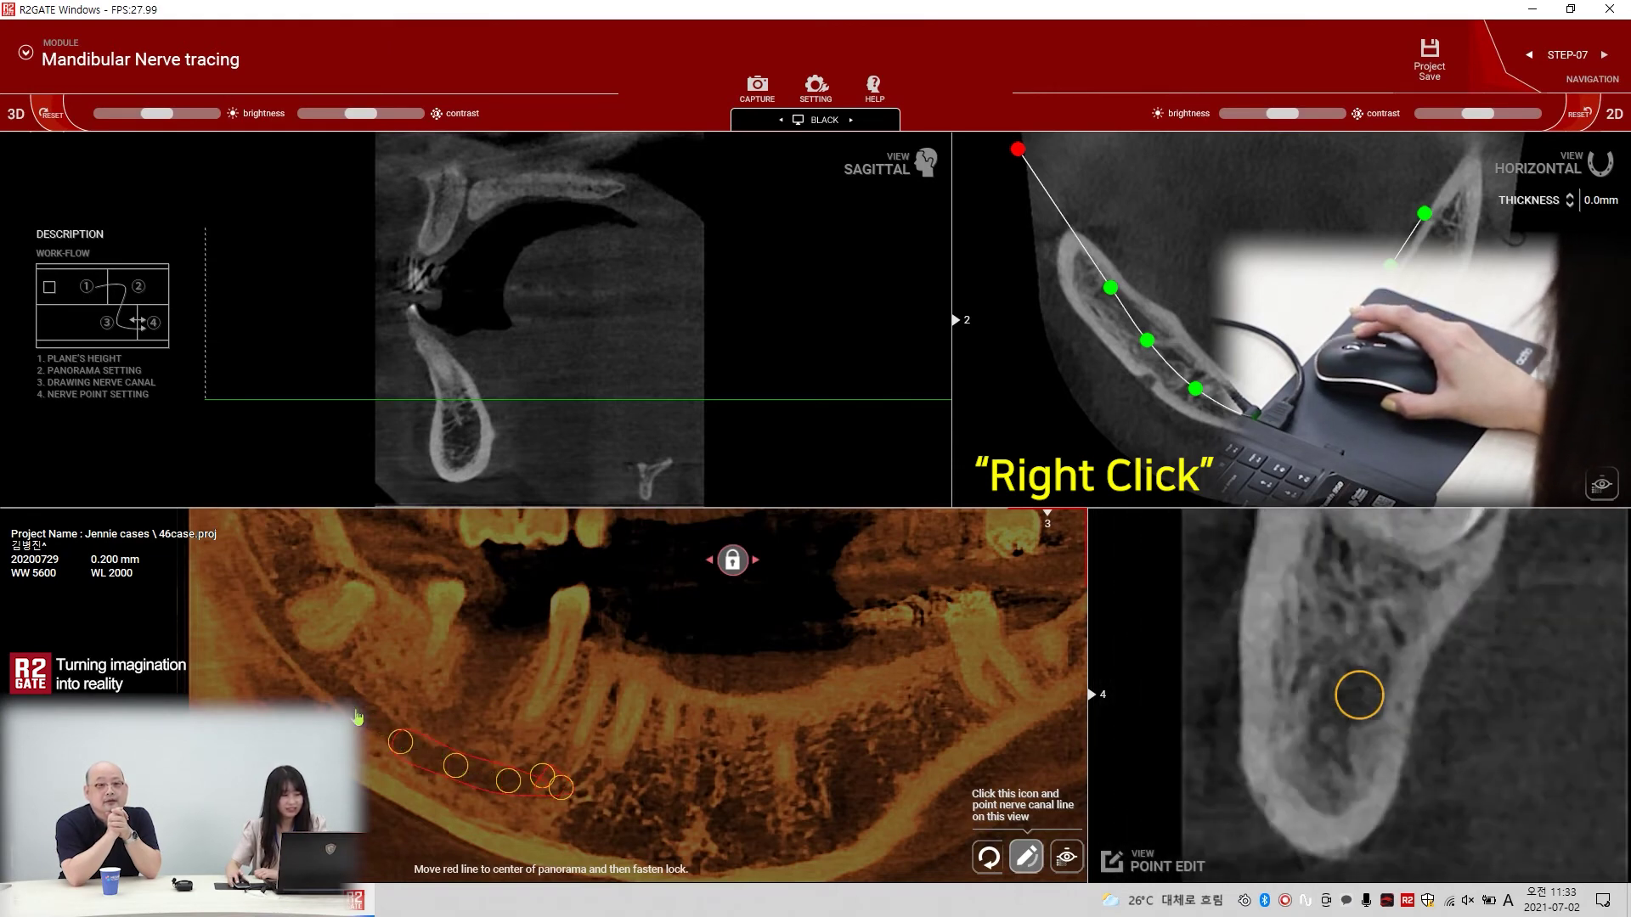
pyautogui.click(355, 708)
pyautogui.click(311, 654)
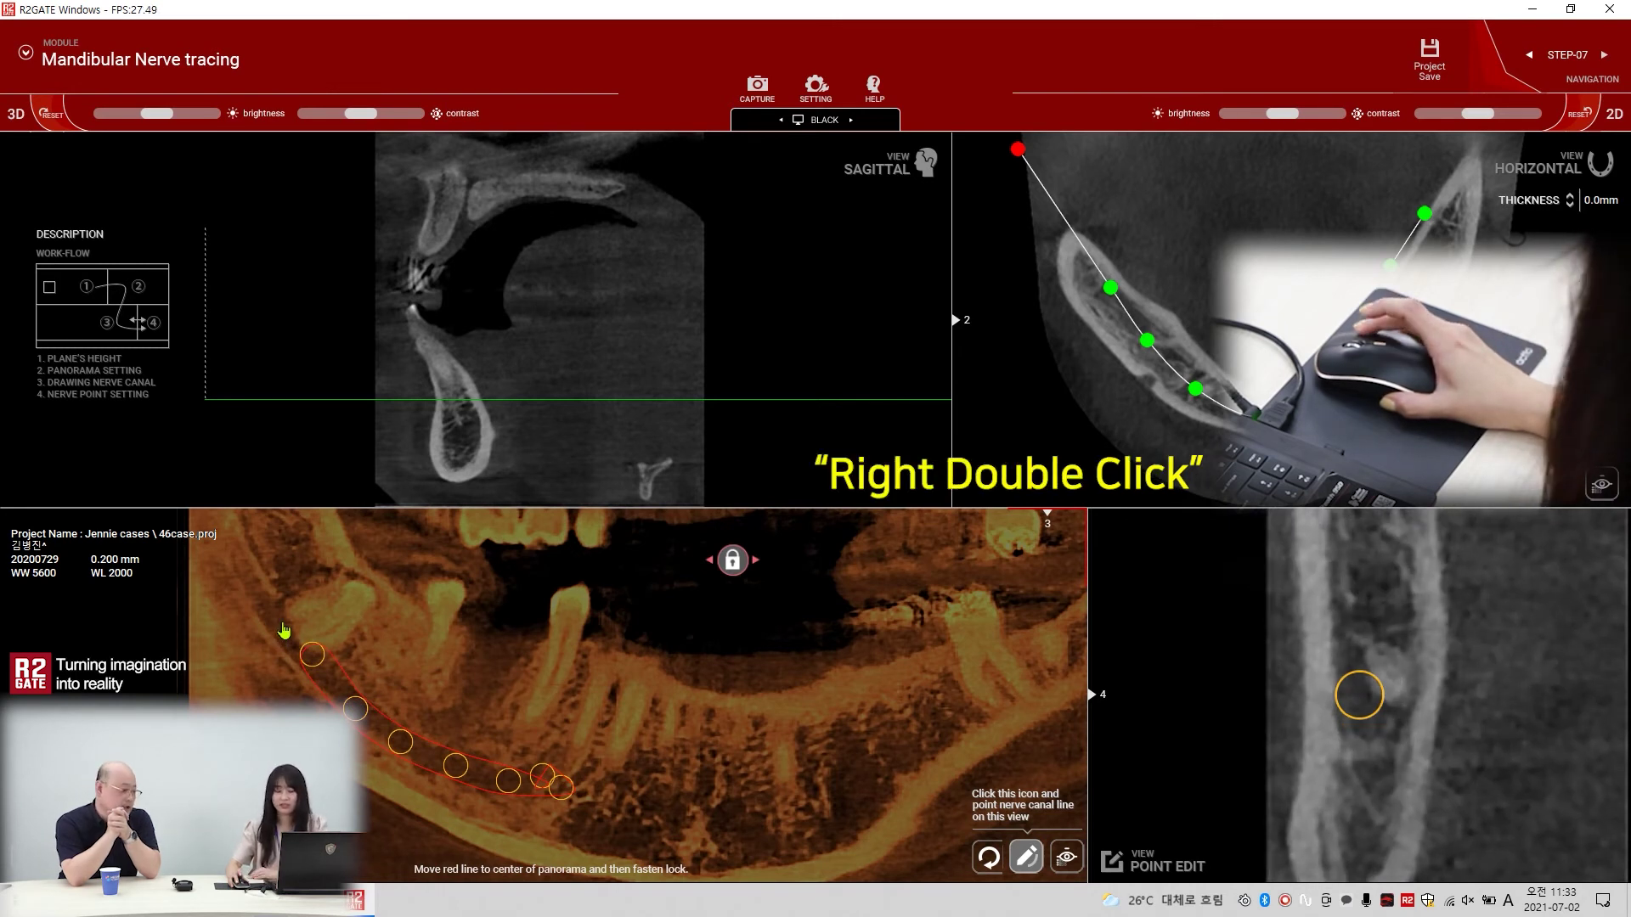
pyautogui.rightClick(282, 625)
pyautogui.rightClick(283, 625)
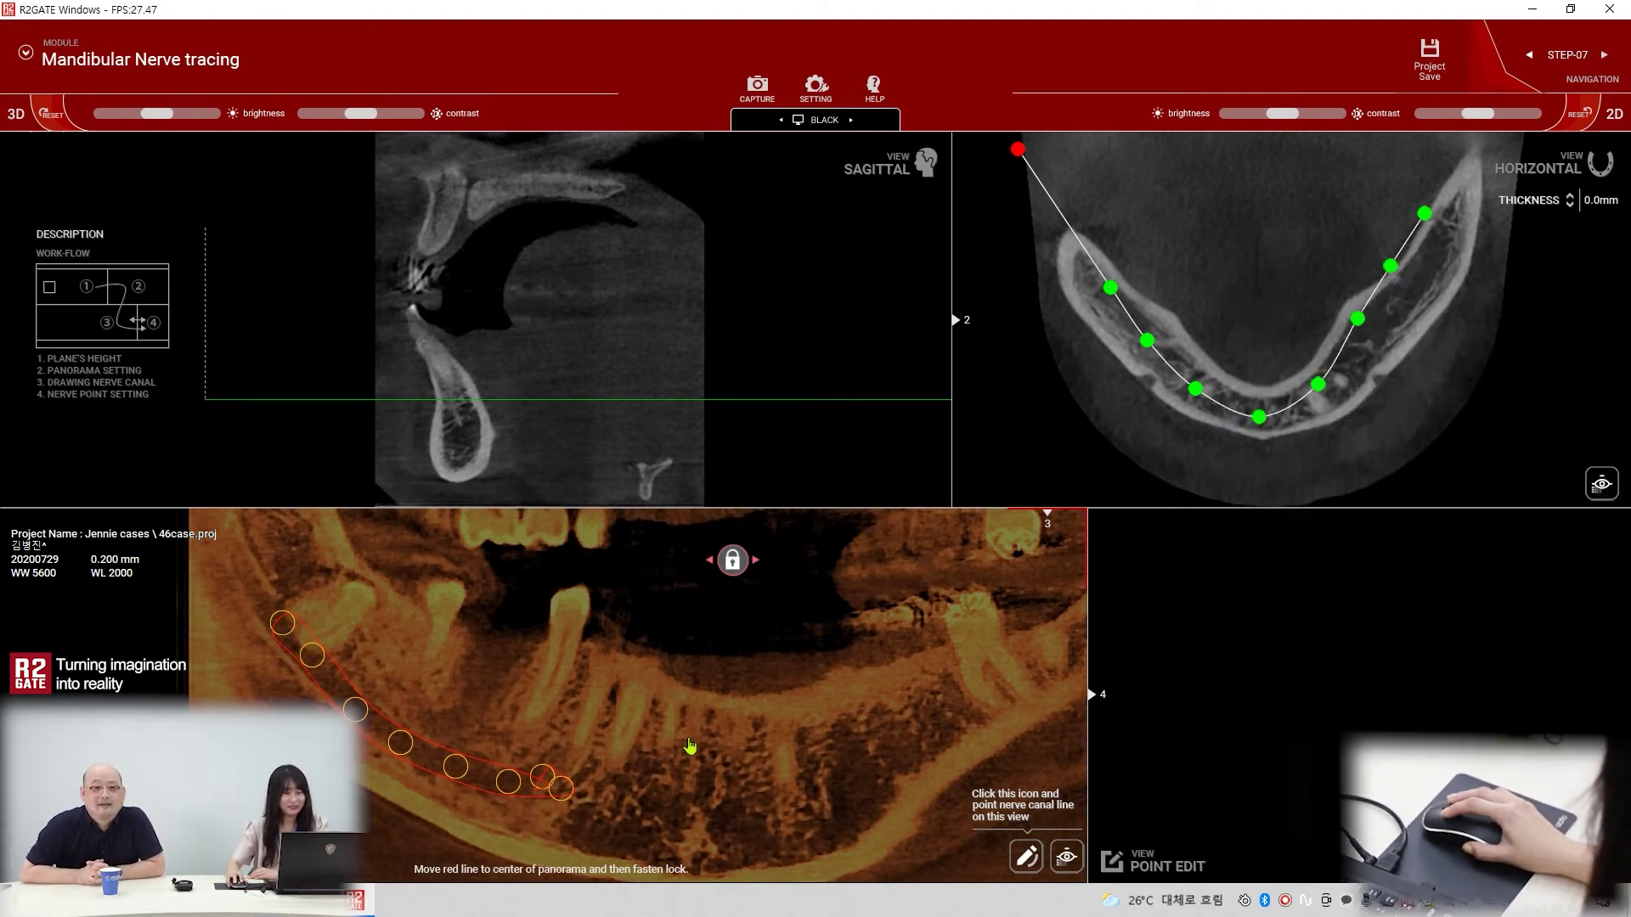
pyautogui.moveTo(691, 751); pyautogui.dragTo(725, 712, button='middle')
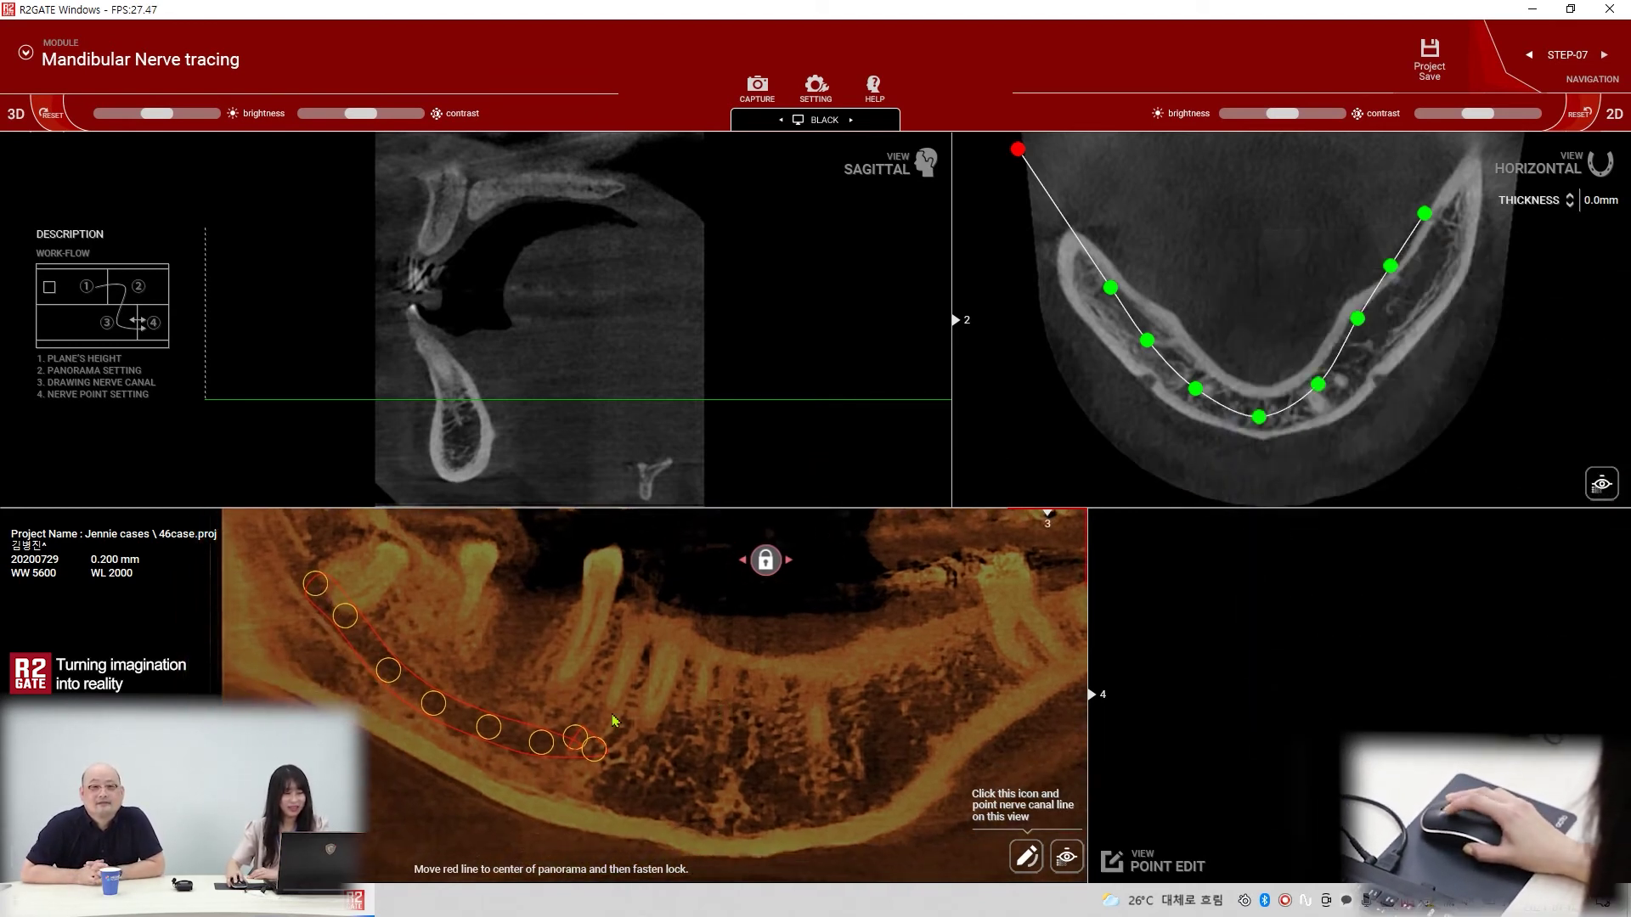
# Move the first selected canal point onto the canal in cross-section and shrink the circle radius.
pyautogui.click(575, 741)
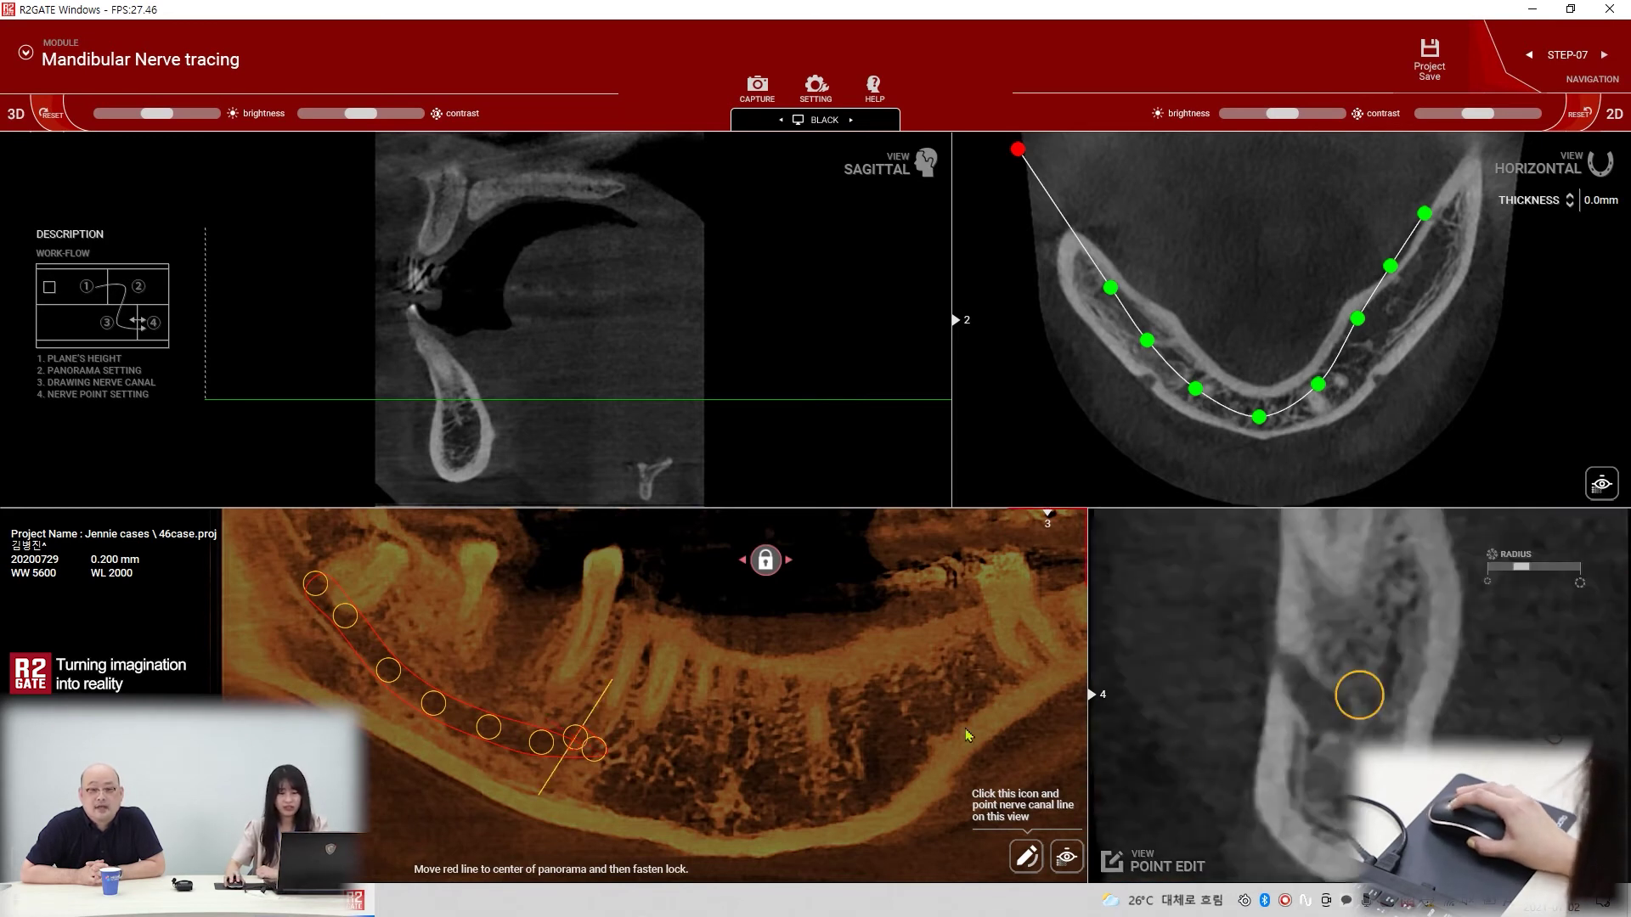
pyautogui.scroll(1, 578, 742)
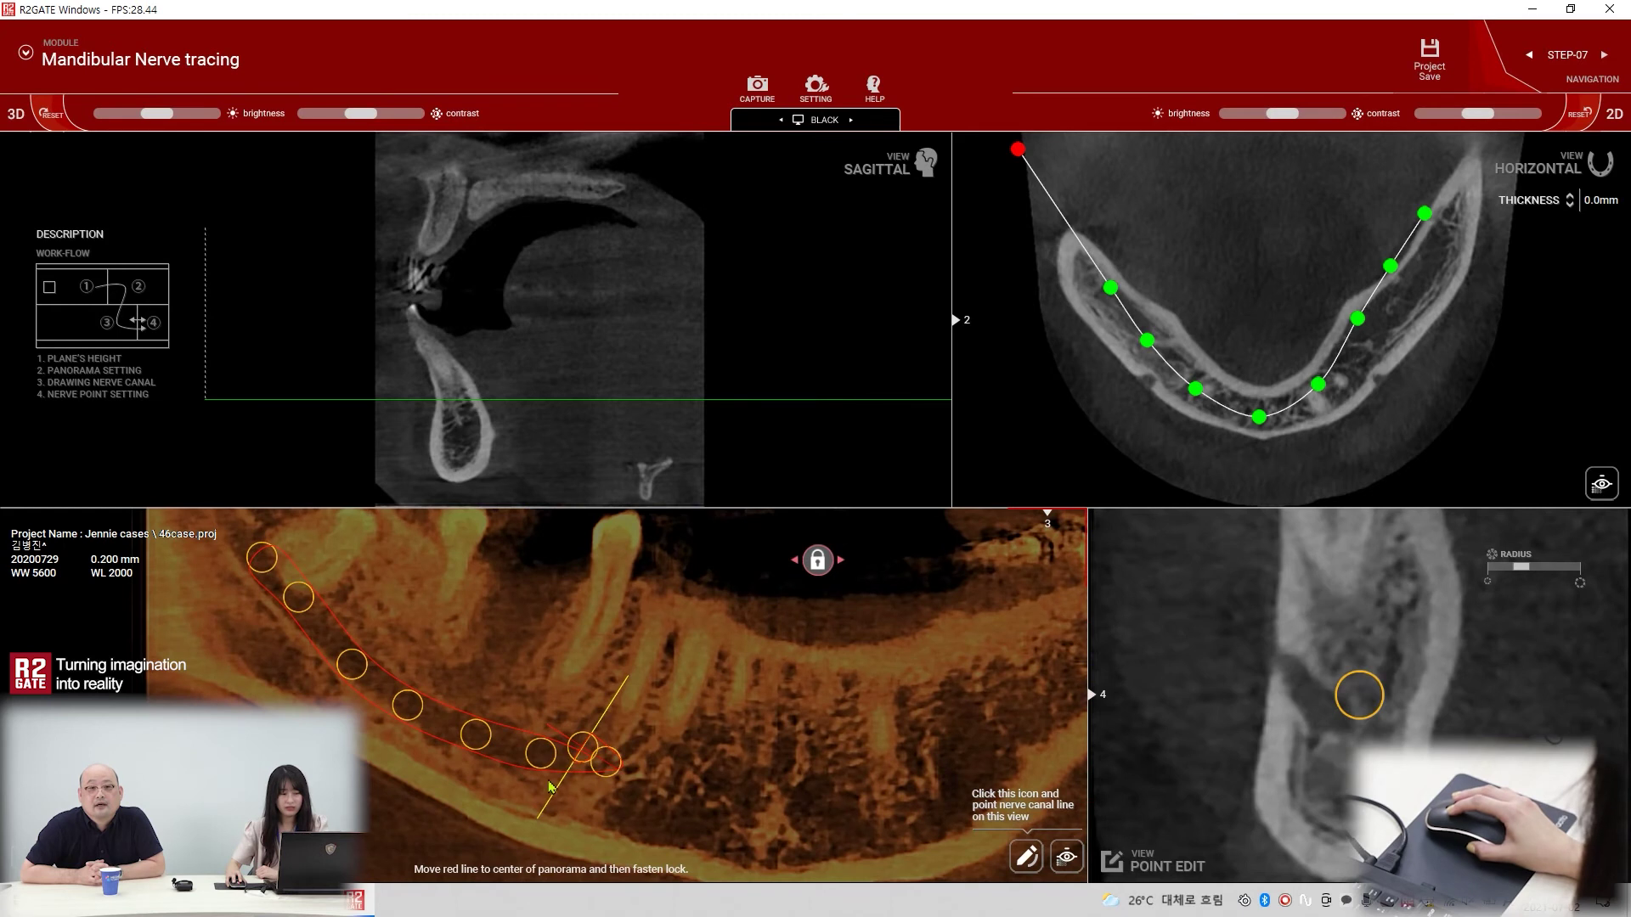
pyautogui.moveTo(1345, 693); pyautogui.dragTo(1285, 671)
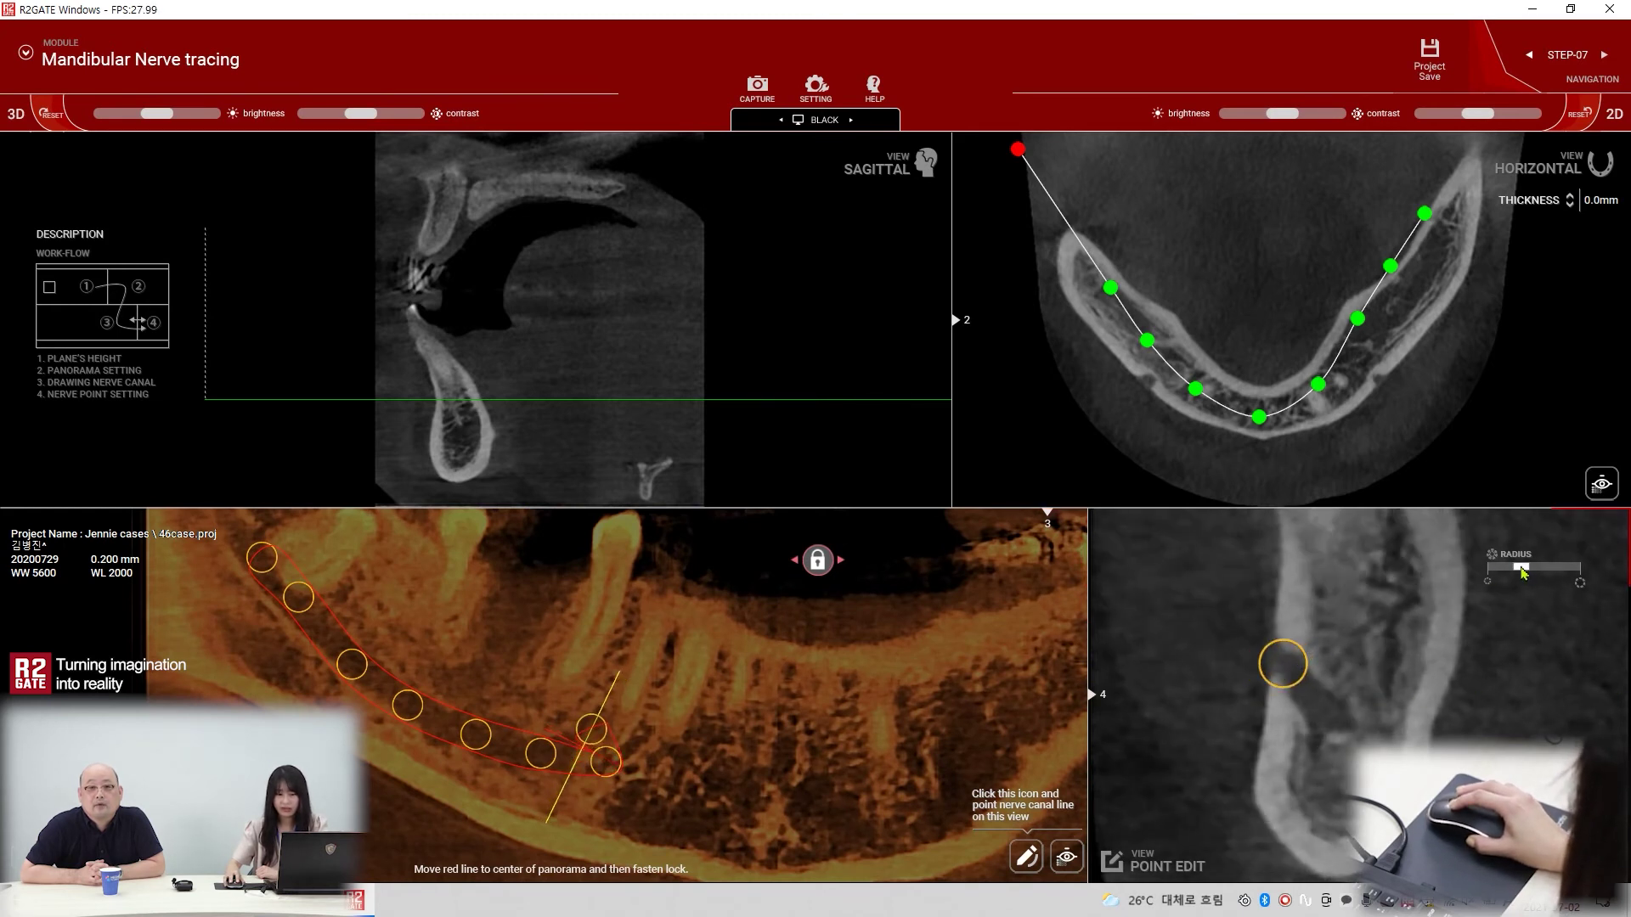
pyautogui.moveTo(1521, 572); pyautogui.dragTo(1512, 571)
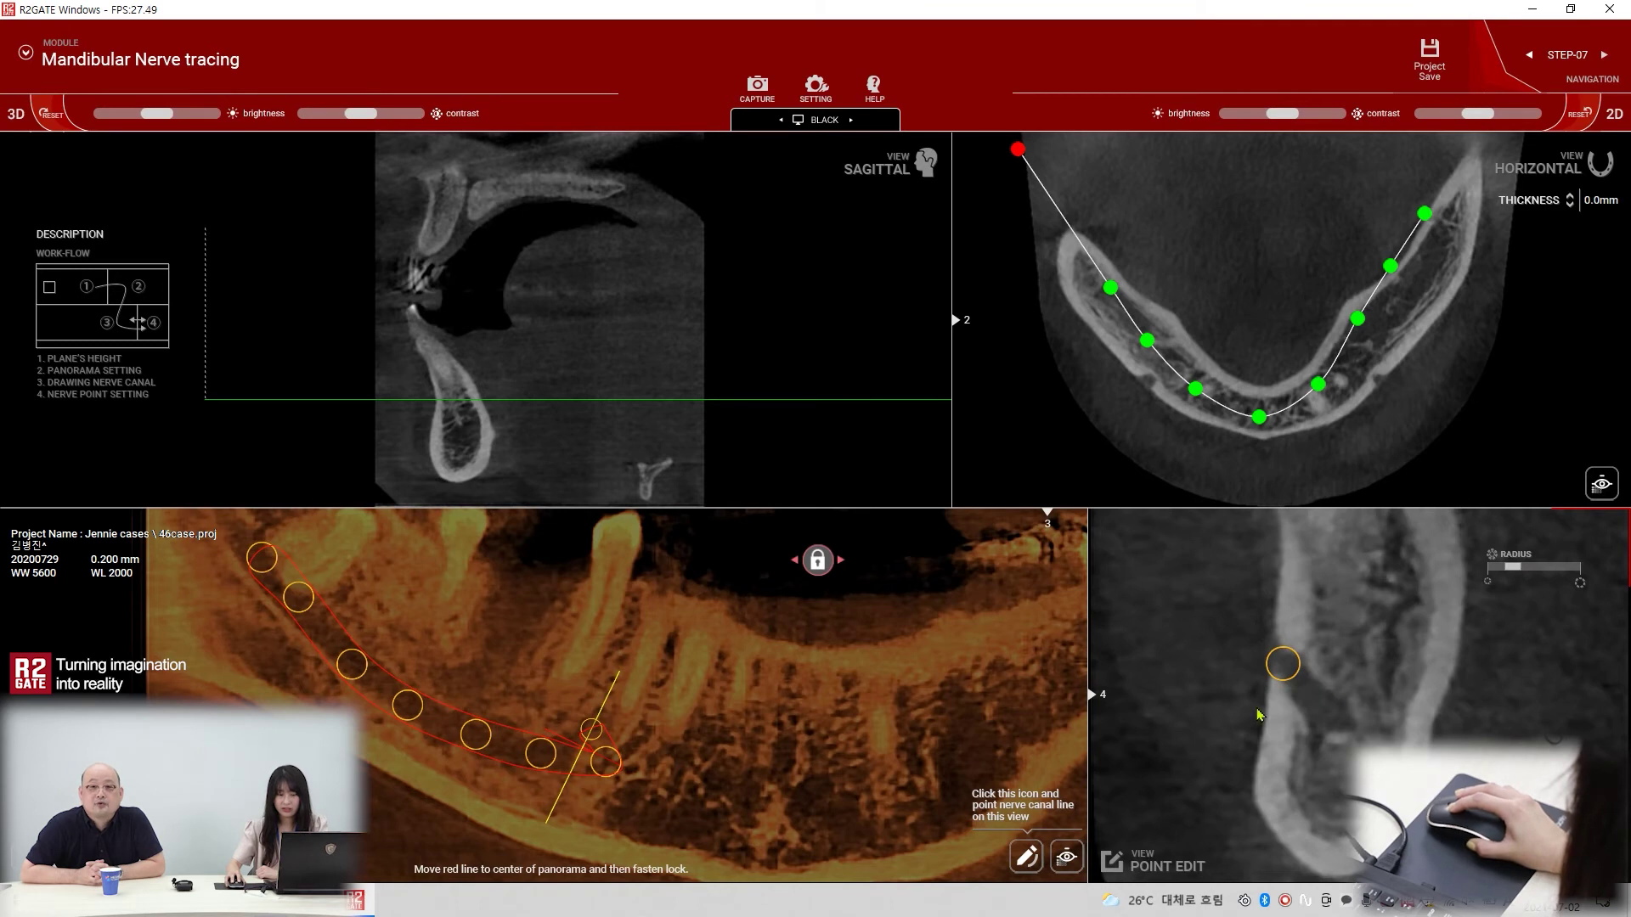
pyautogui.moveTo(1513, 568)
pyautogui.mouseDown()
pyautogui.moveTo(1533, 569)
pyautogui.moveTo(1510, 573)
pyautogui.mouseUp()
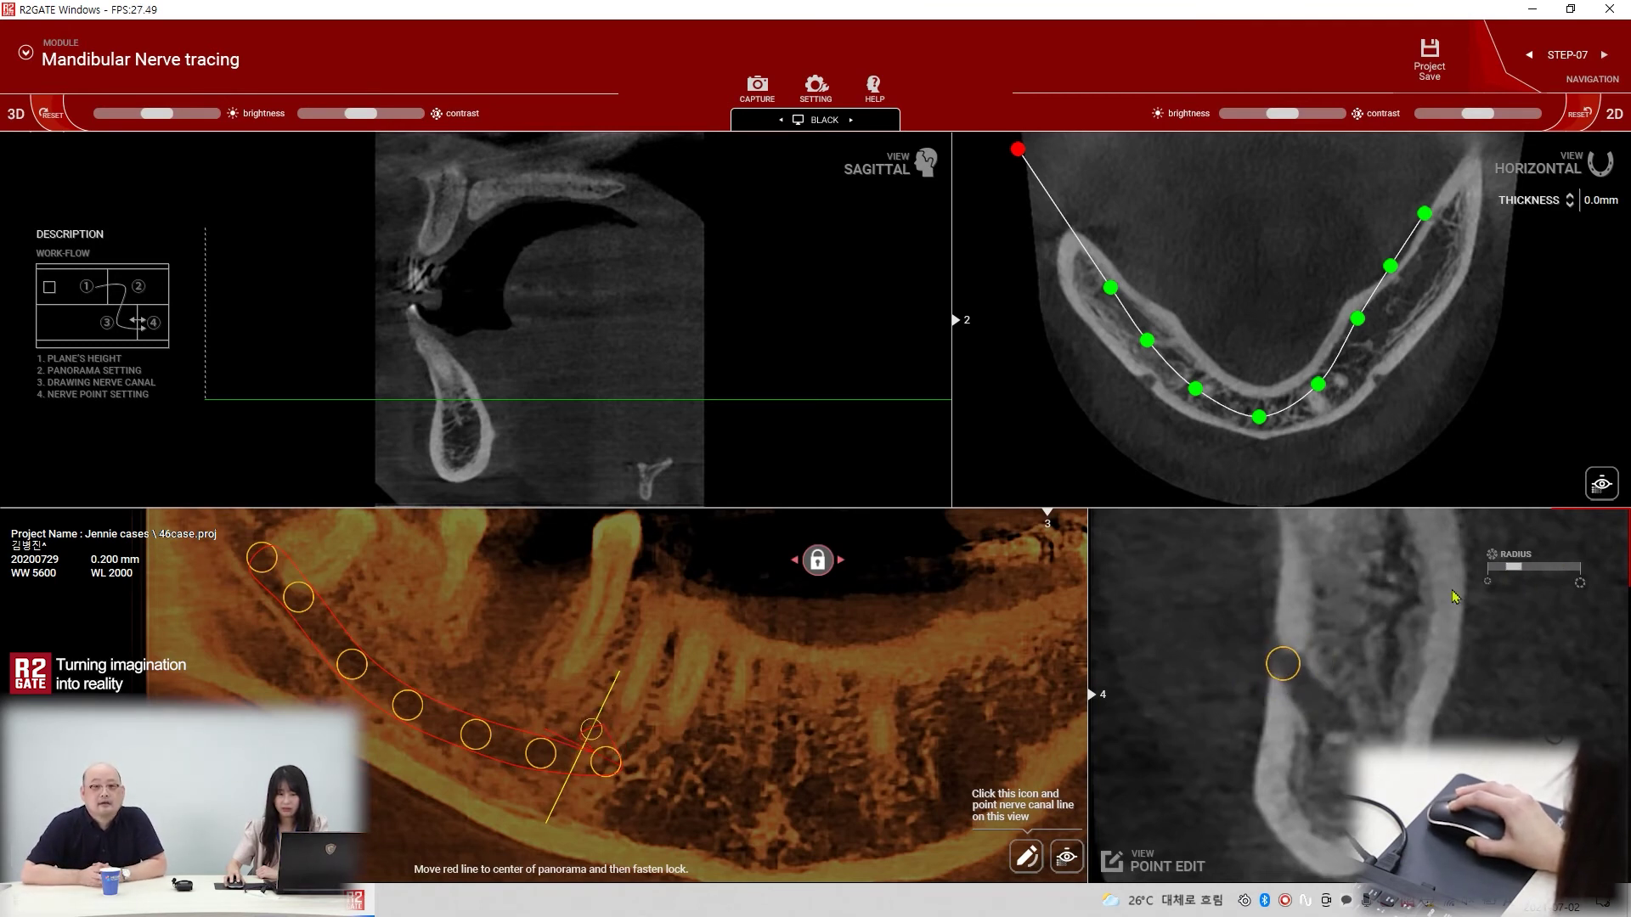
# Re-centre the last canal point's circle, fine-tune its radius, and correct the neighbouring points.
pyautogui.click(610, 771)
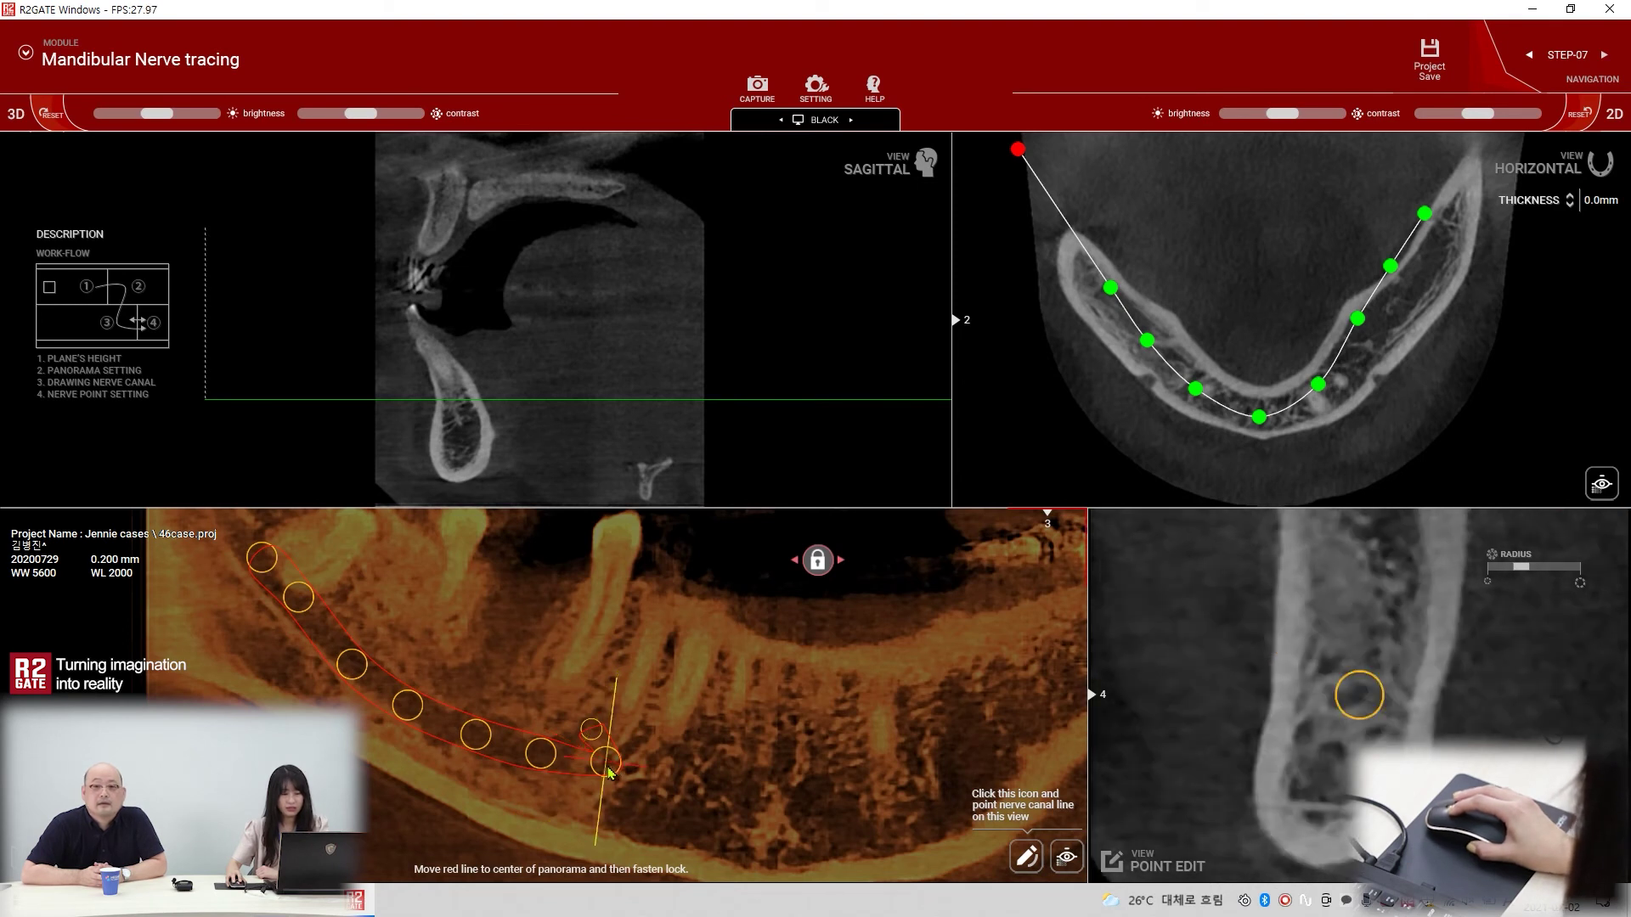
pyautogui.click(1349, 704)
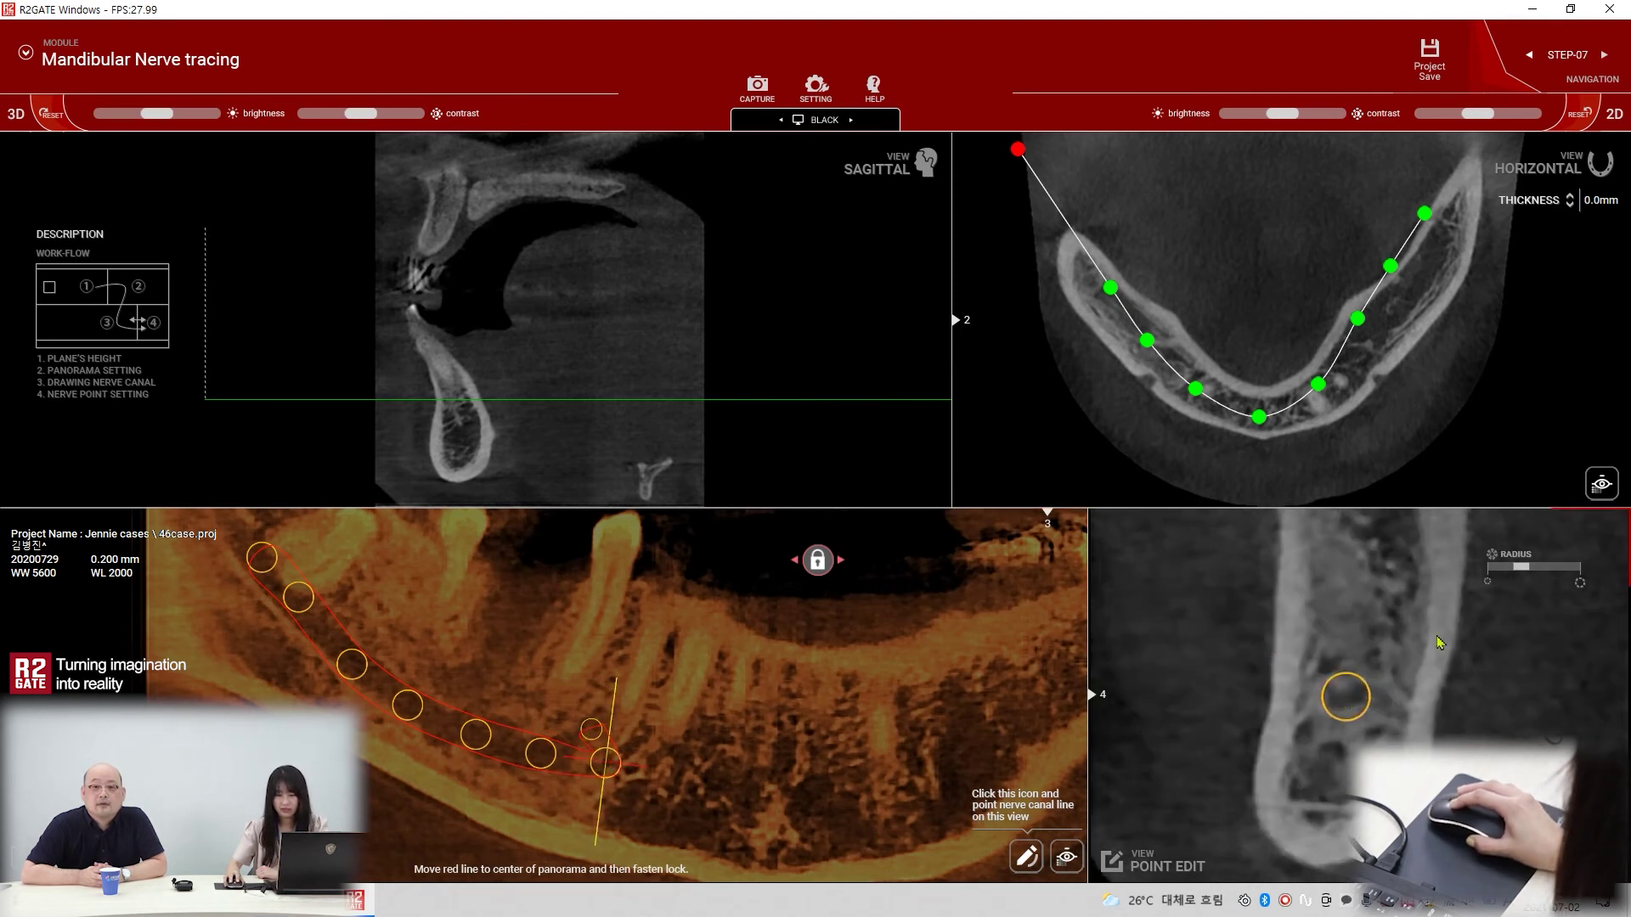
pyautogui.moveTo(1521, 568)
pyautogui.mouseDown()
pyautogui.moveTo(1556, 566)
pyautogui.moveTo(1519, 564)
pyautogui.mouseUp()
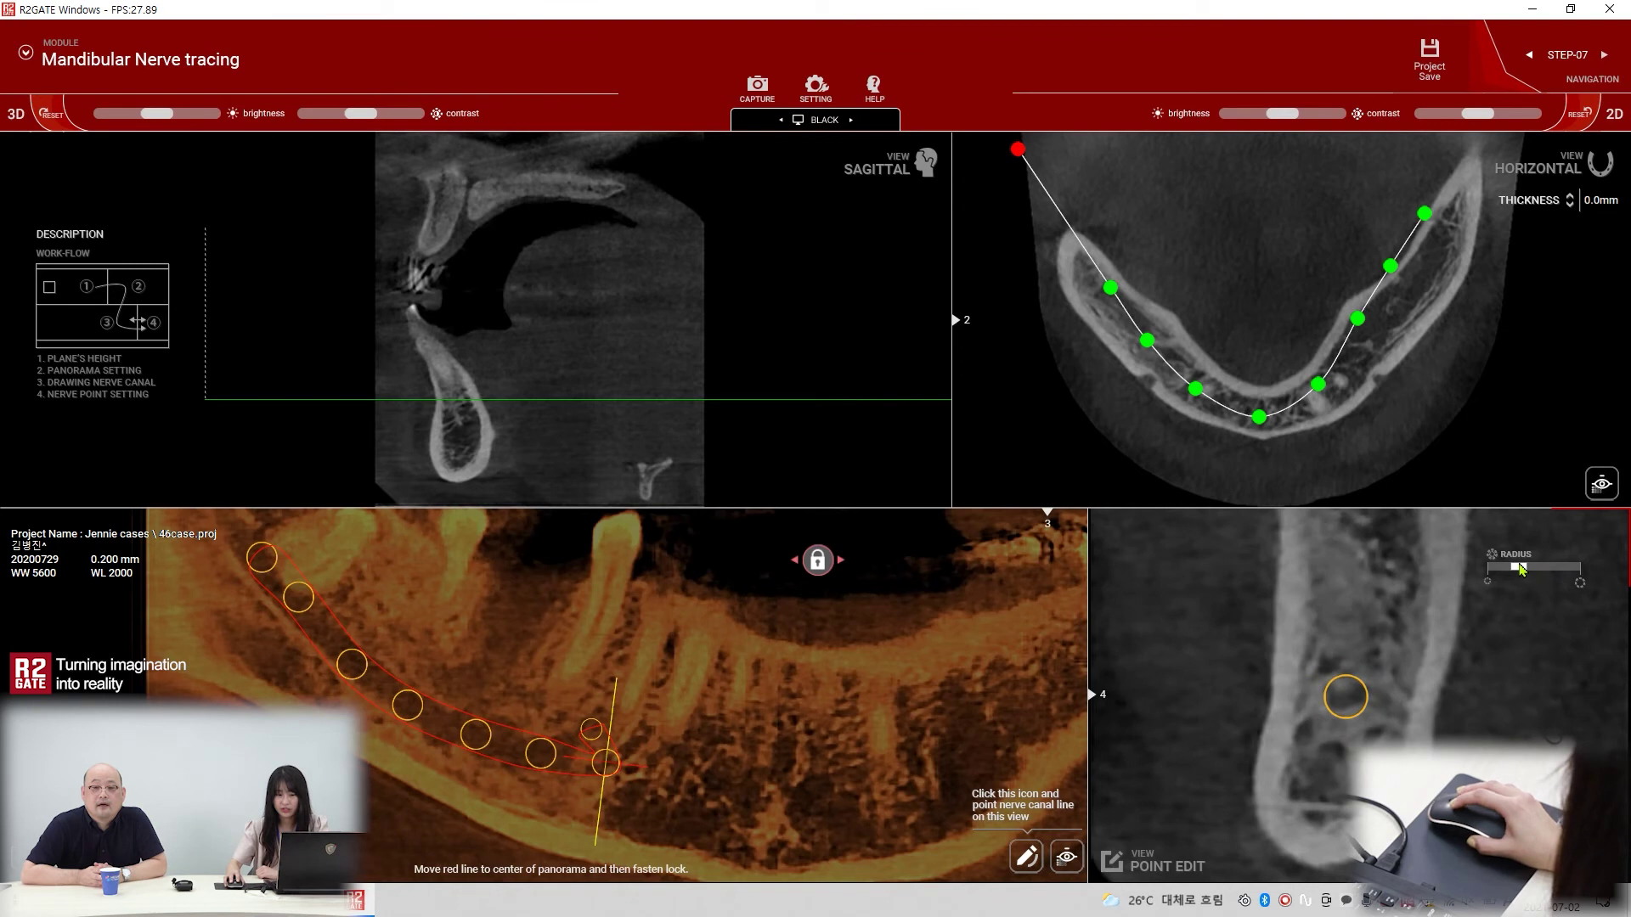
pyautogui.click(546, 758)
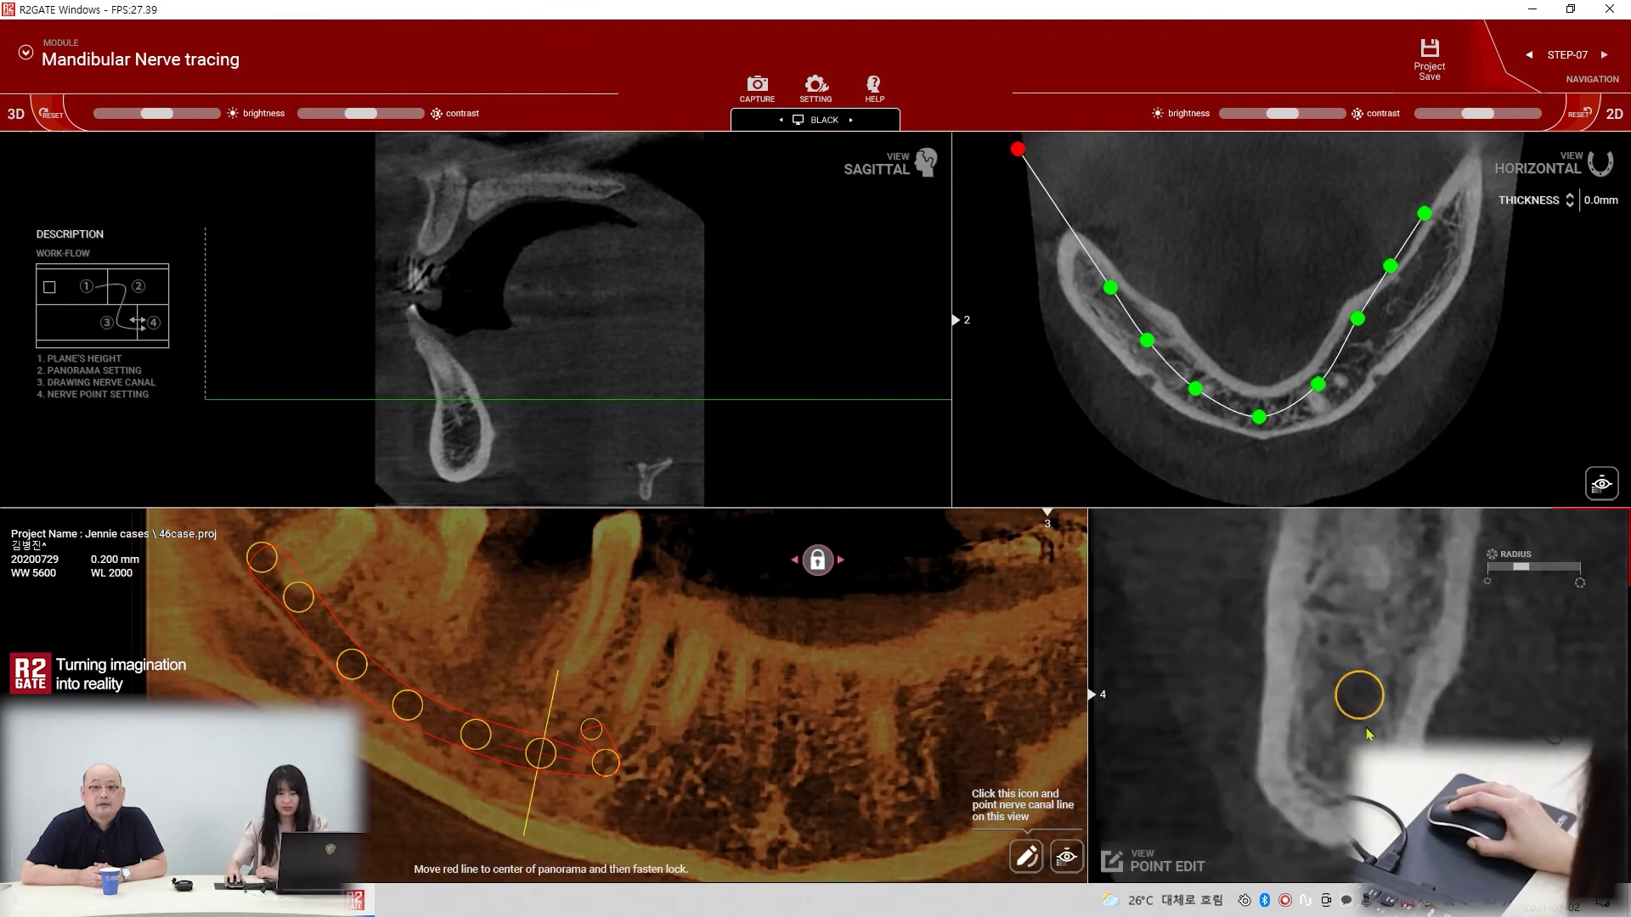
pyautogui.click(1407, 692)
pyautogui.click(1356, 705)
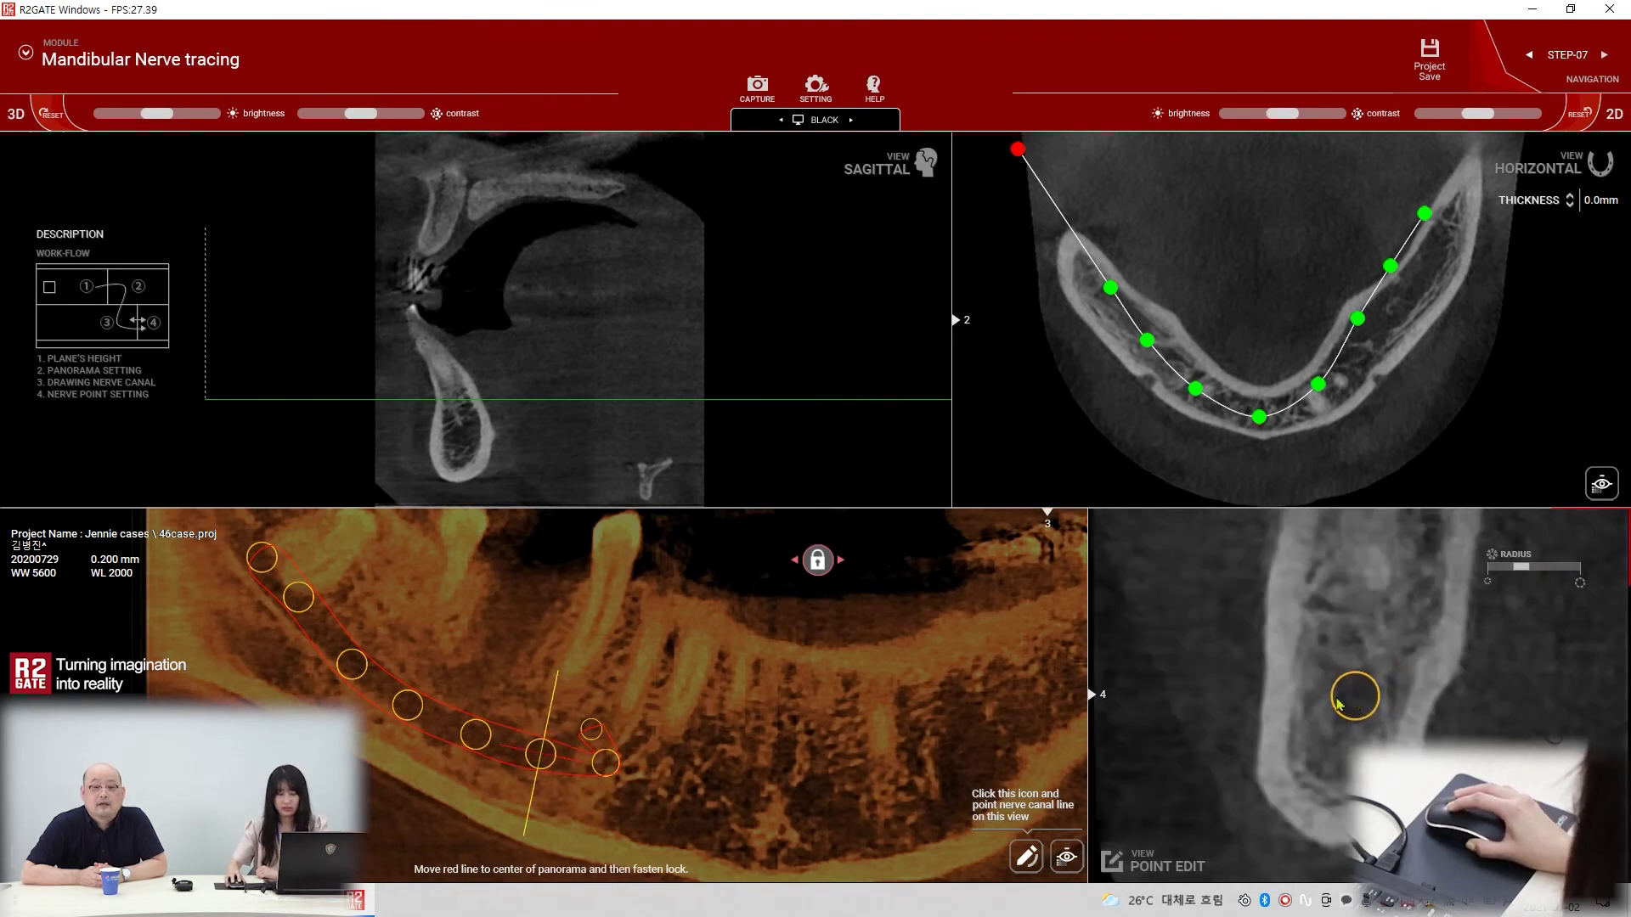
pyautogui.click(475, 730)
pyautogui.click(1365, 705)
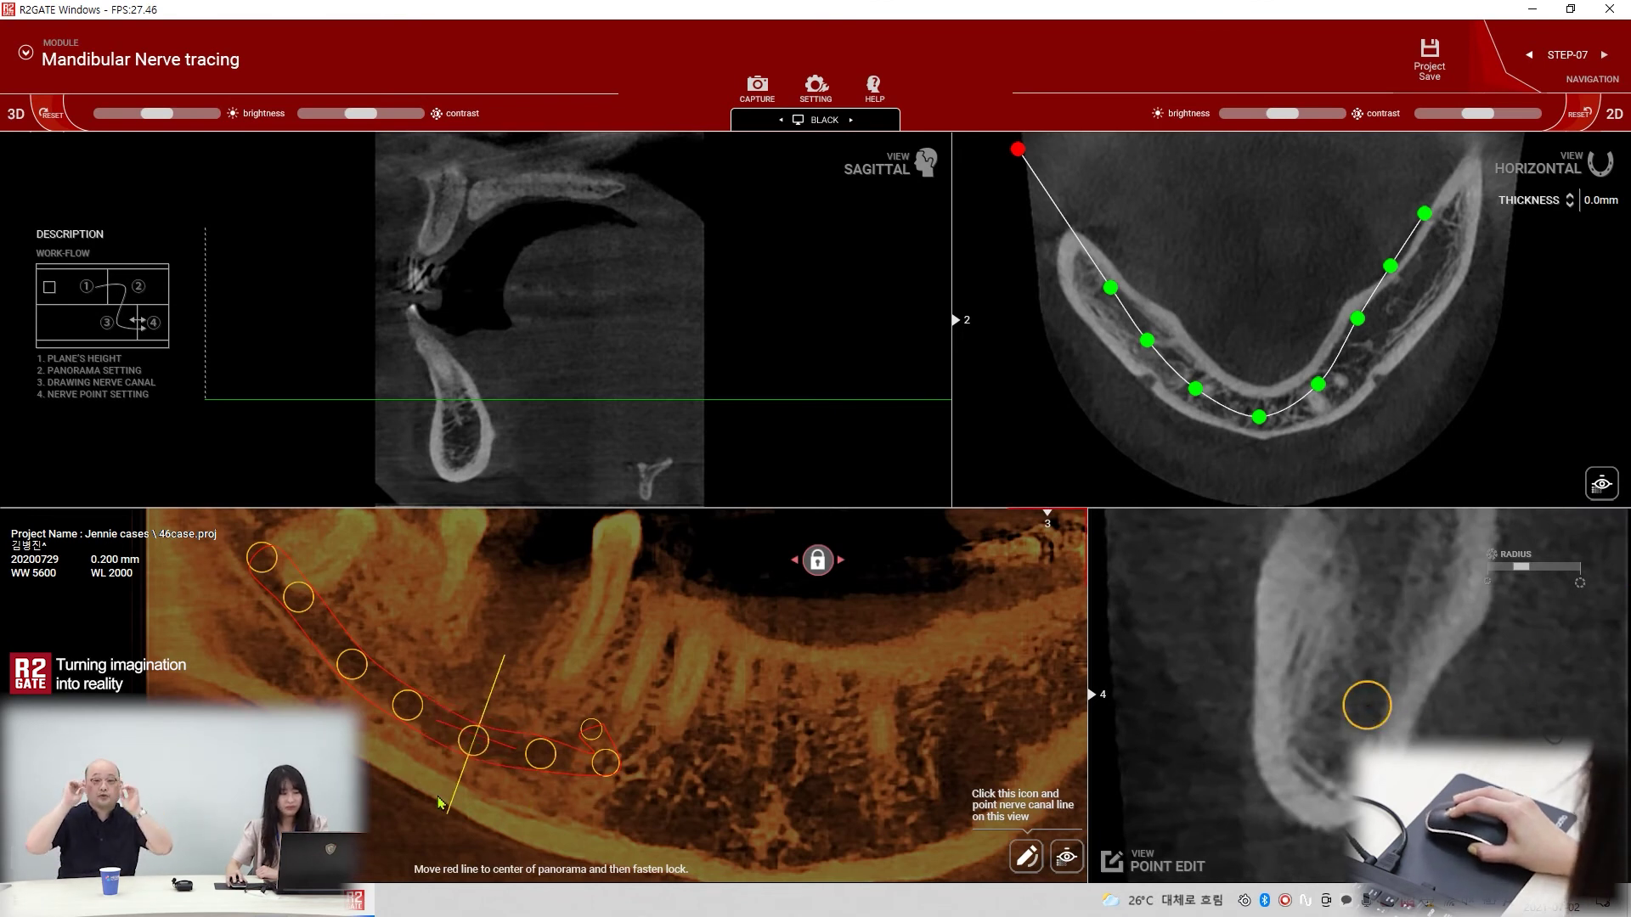
# Settle the nerve circles on the canal at the remaining points toward the ramus.
pyautogui.click(407, 705)
pyautogui.click(1479, 619)
pyautogui.click(1354, 702)
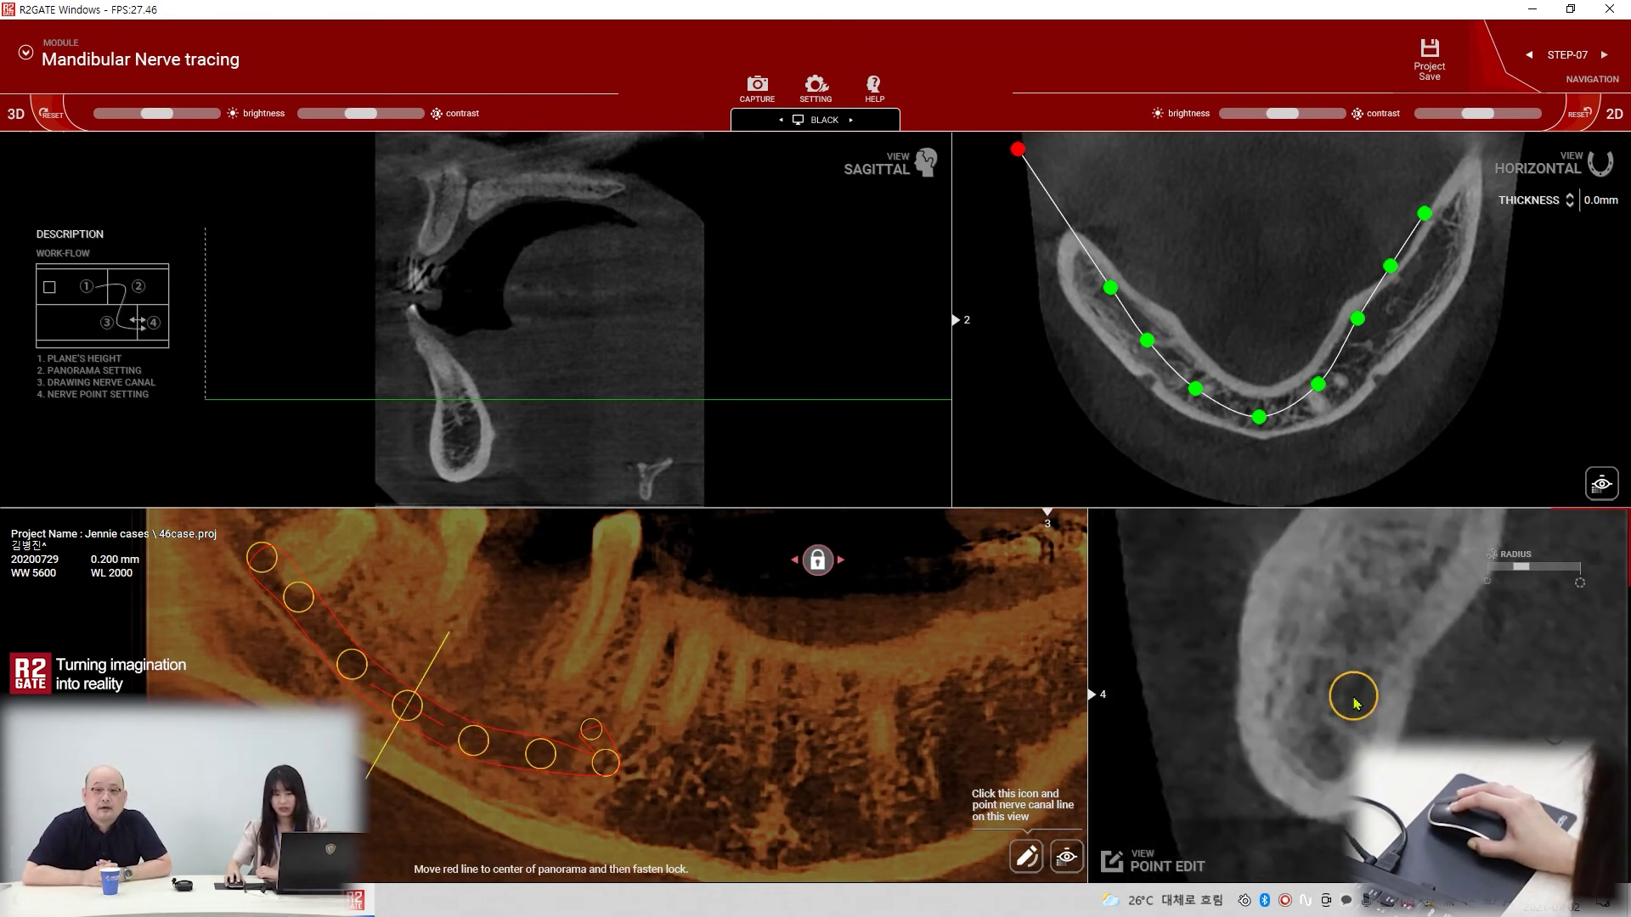
pyautogui.click(354, 673)
pyautogui.click(1422, 657)
pyautogui.click(1365, 701)
pyautogui.click(298, 608)
pyautogui.click(1407, 718)
pyautogui.click(1367, 725)
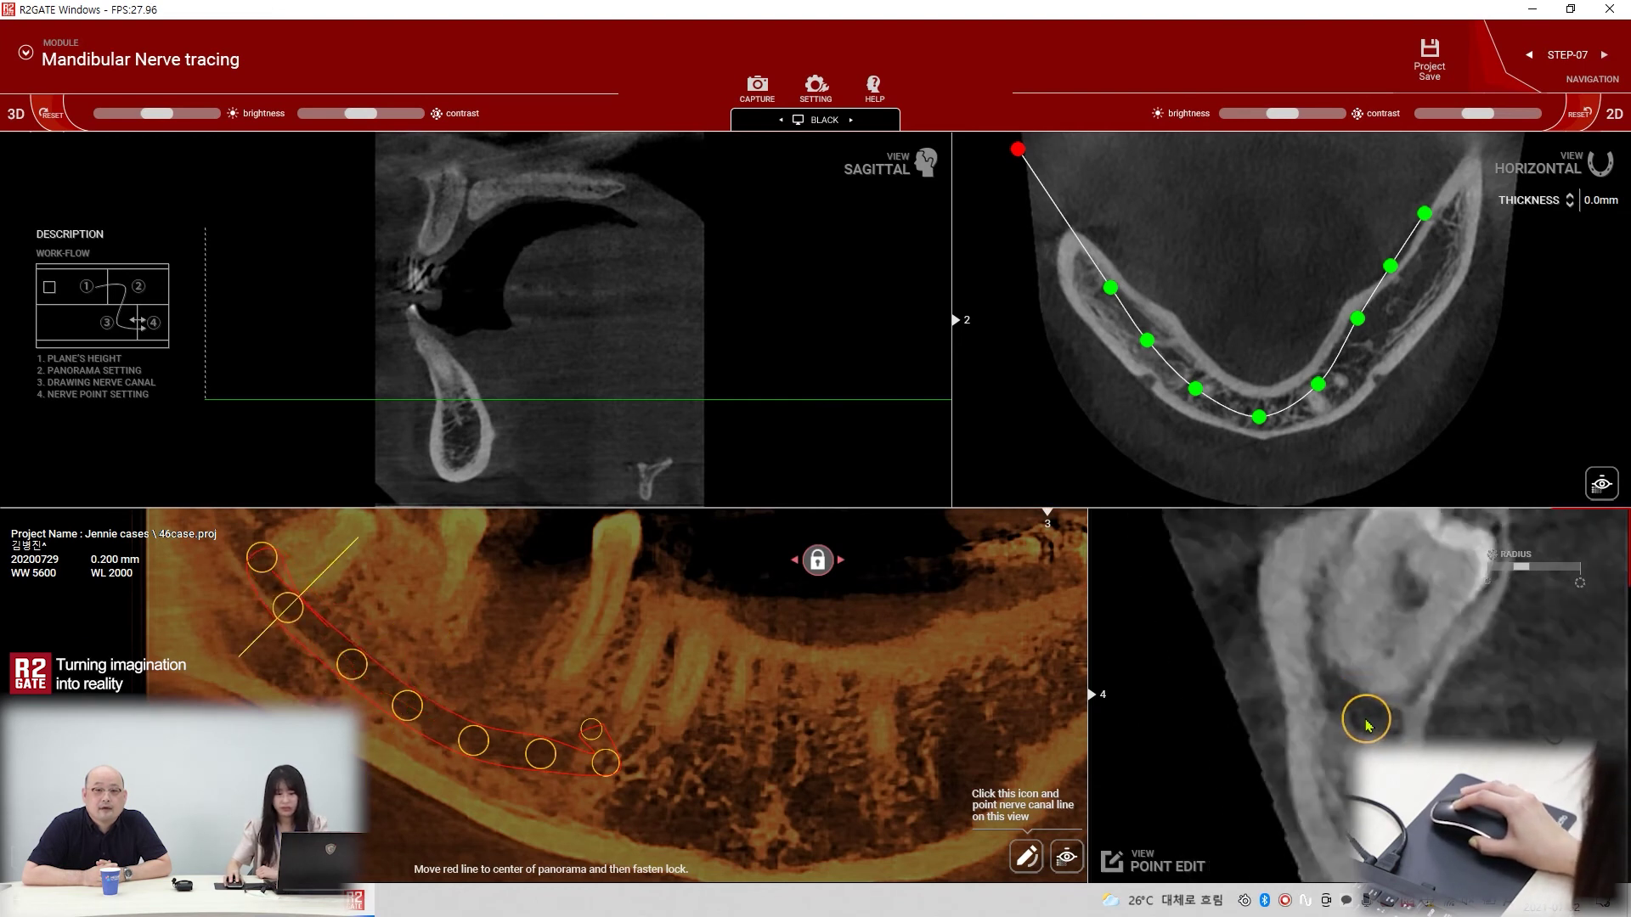
# Check the first canal point, then switch to workflow step 08, Implant surgery.
pyautogui.click(256, 568)
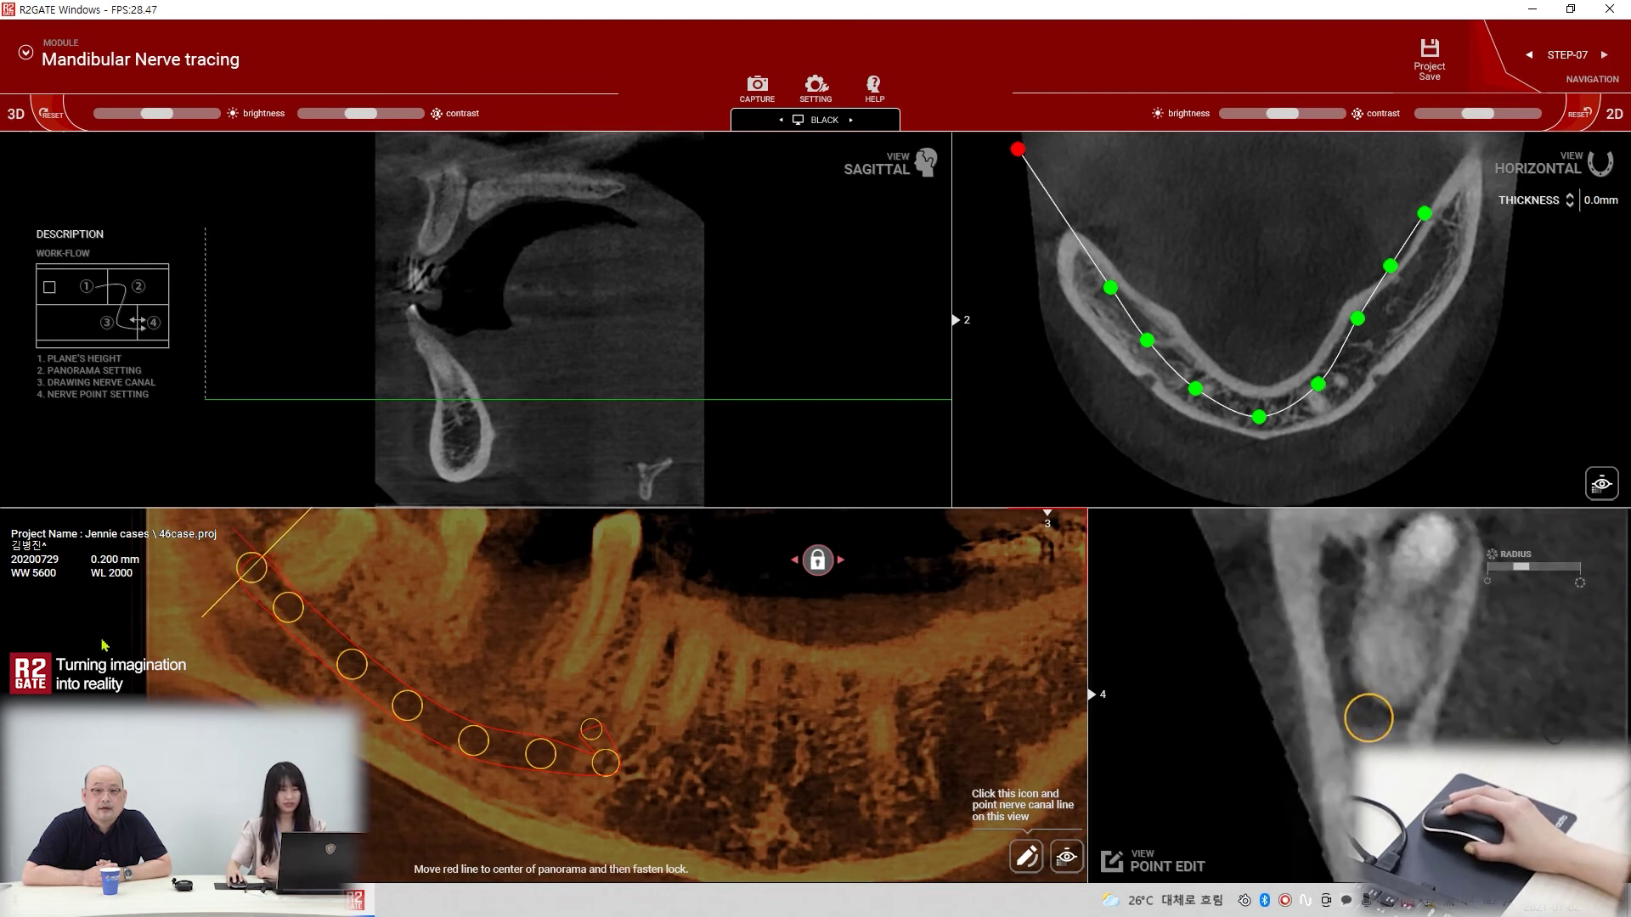
pyautogui.scroll(-2, 832, 748)
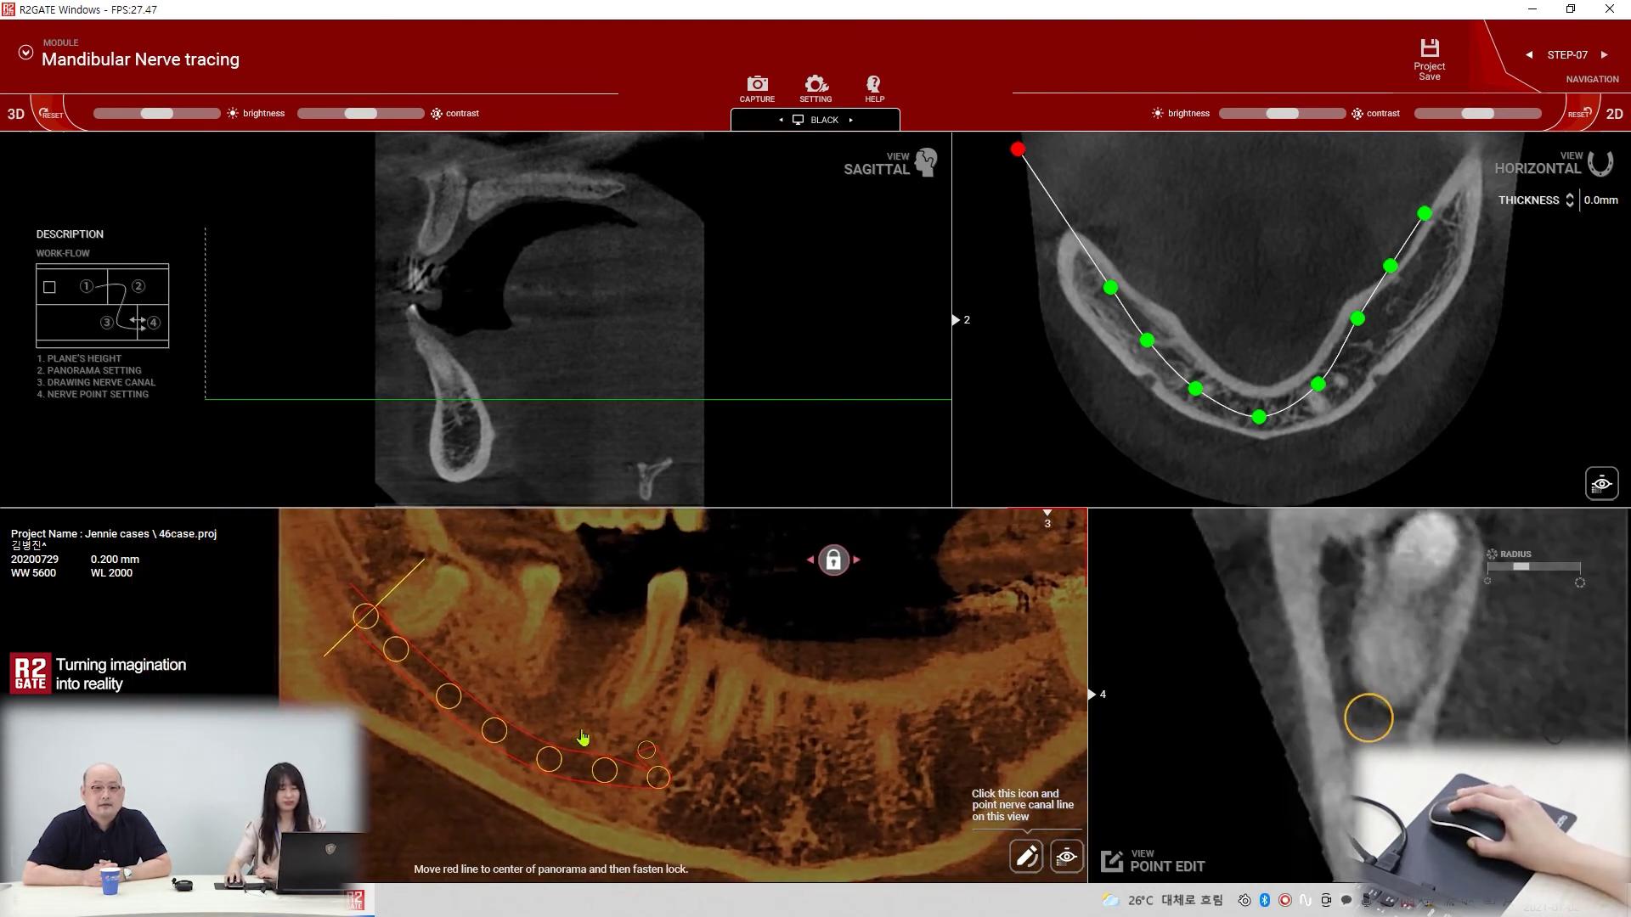
pyautogui.moveTo(849, 737); pyautogui.dragTo(846, 729)
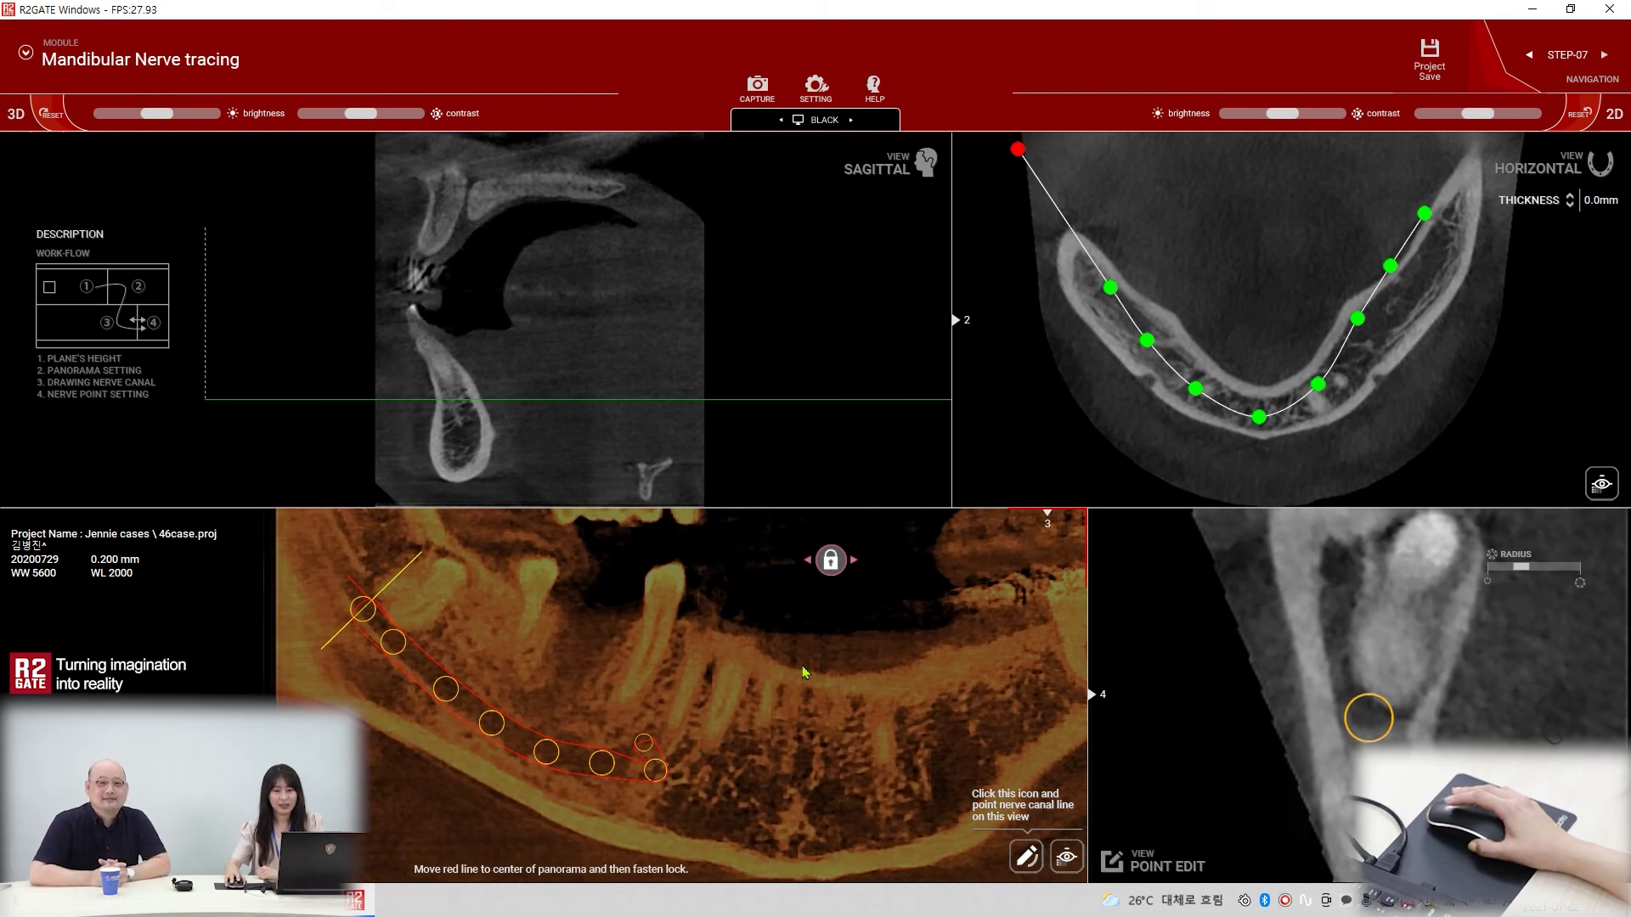
pyautogui.click(102, 76)
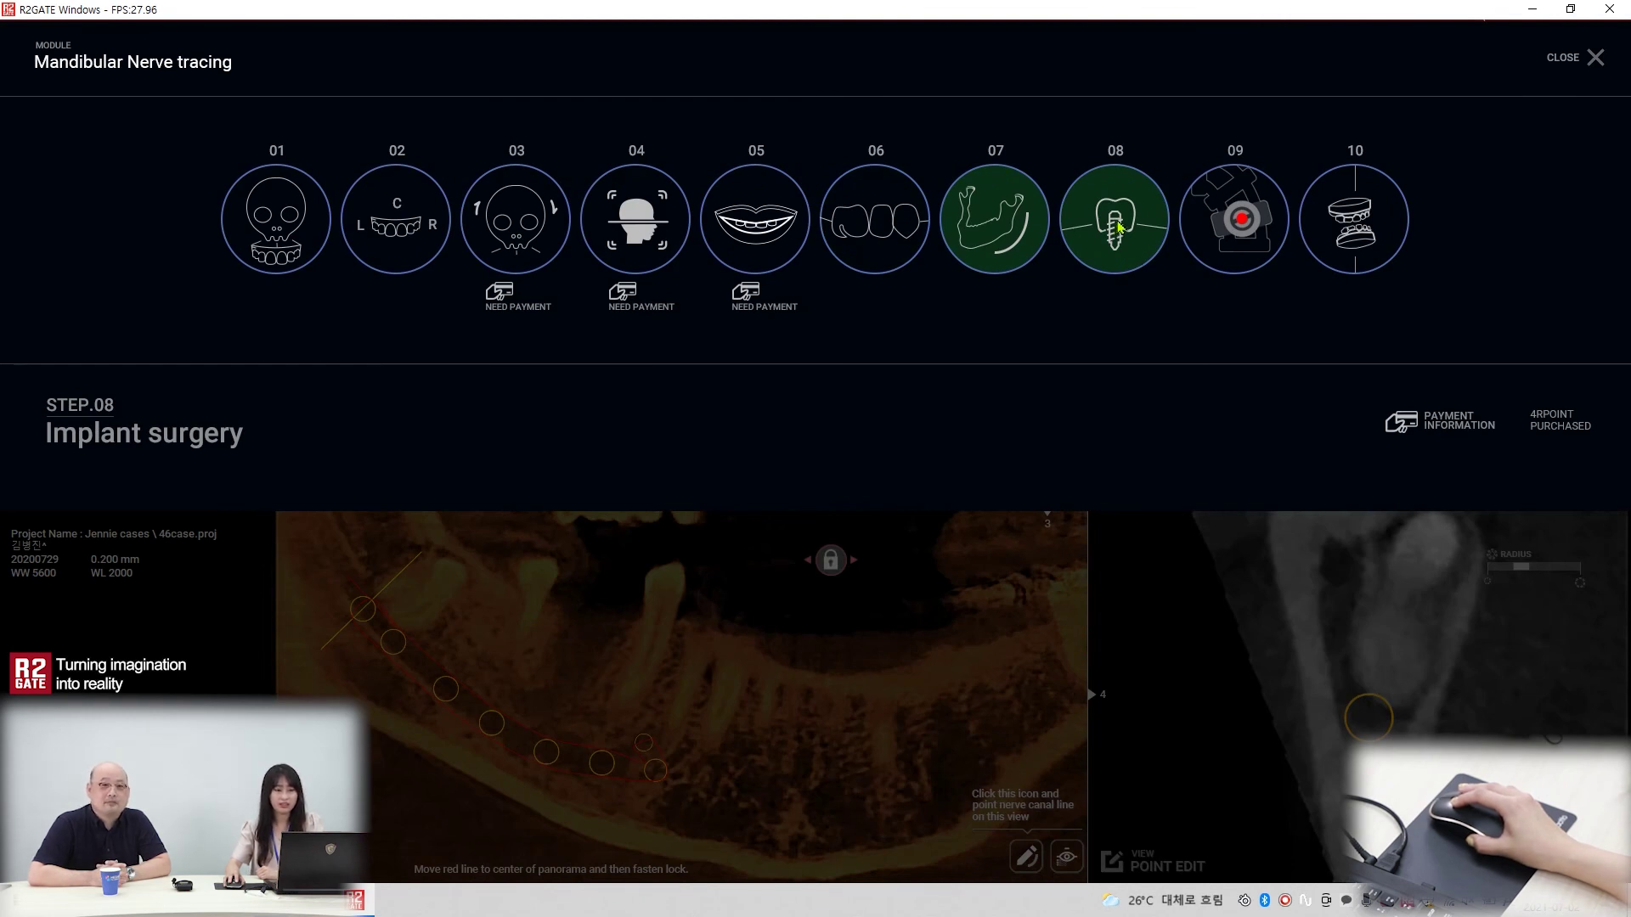
pyautogui.click(1120, 228)
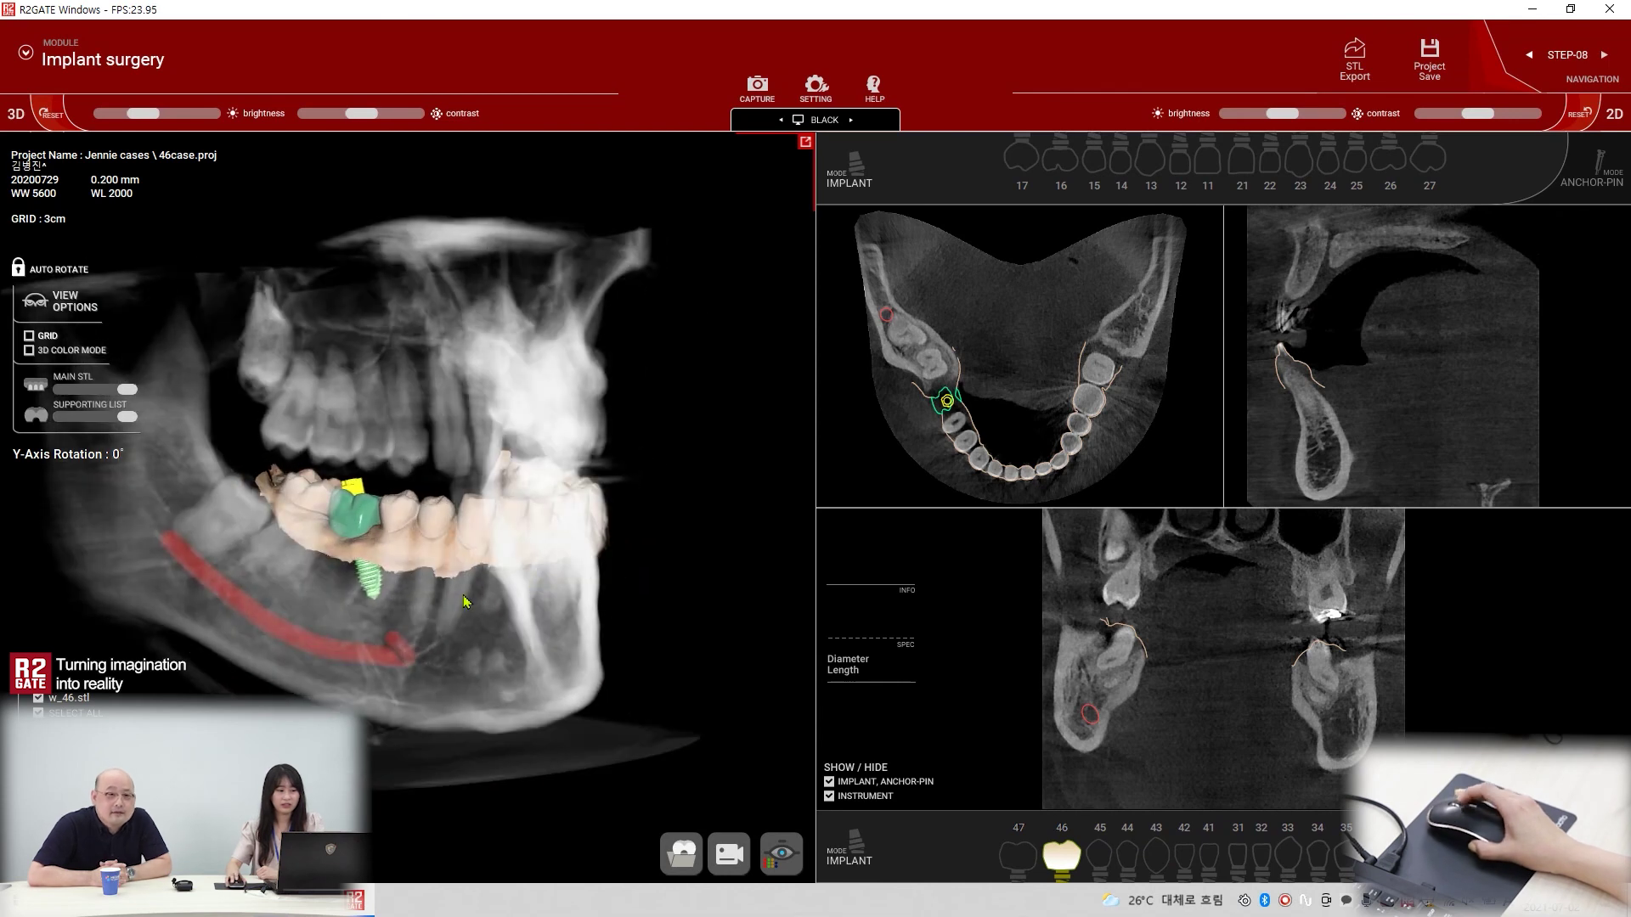
# Select the 4.4 mm × 8.5 mm implant at site 46 in the 3D jaw to load its cross-sections.
pyautogui.scroll(4, 463, 596)
pyautogui.moveTo(389, 593); pyautogui.dragTo(520, 566, button='middle')
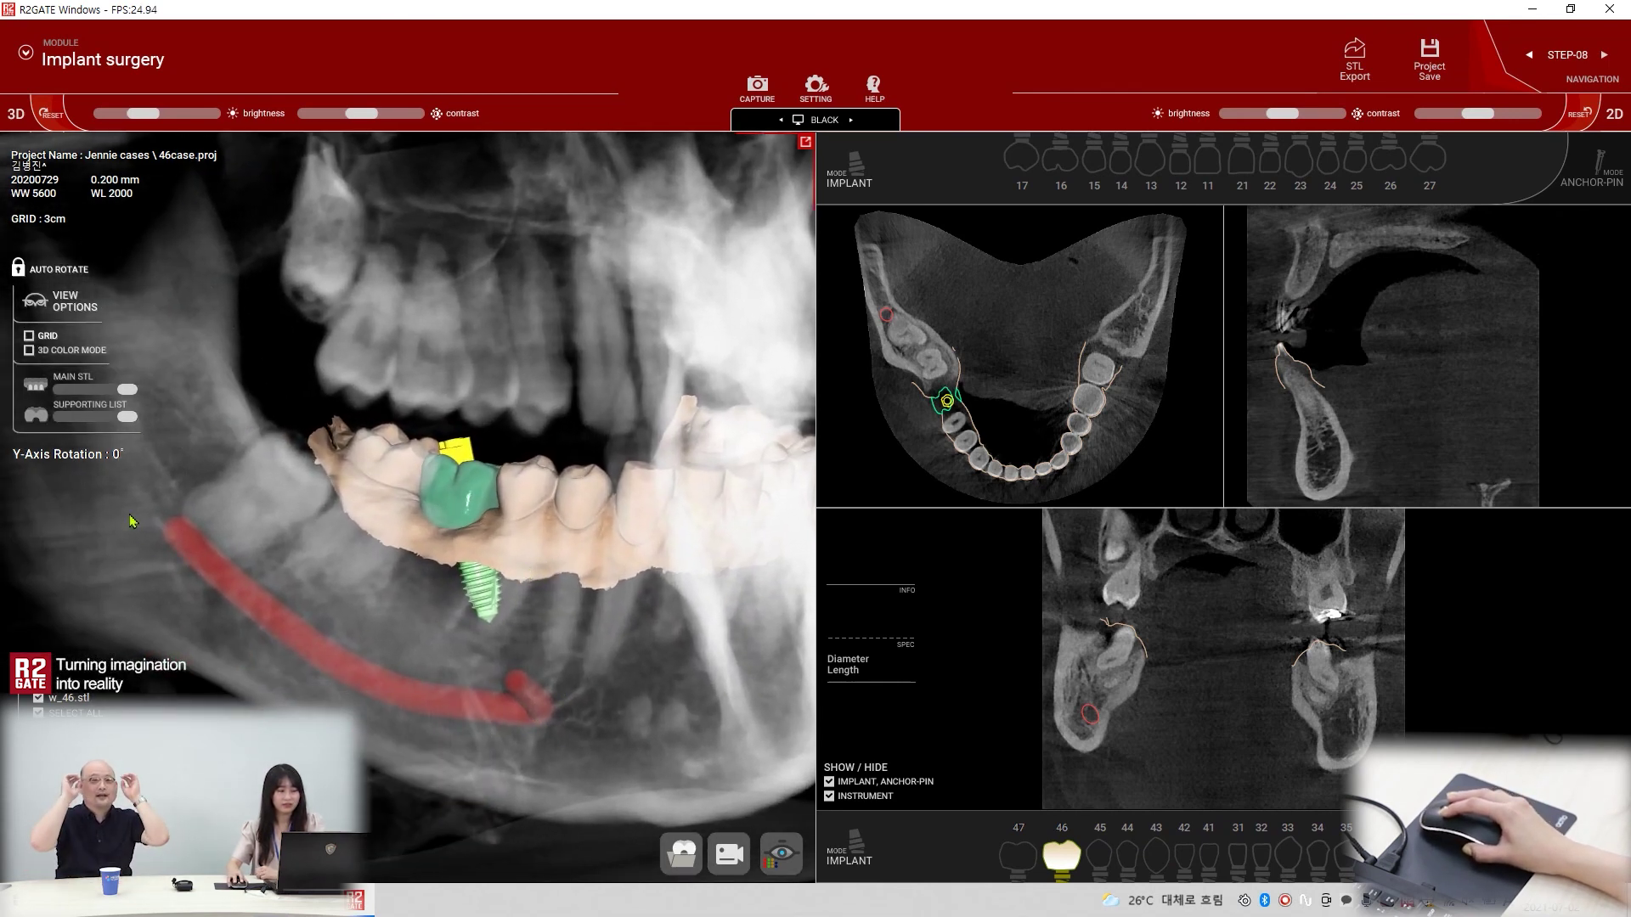
pyautogui.moveTo(672, 492); pyautogui.dragTo(569, 518, button='middle')
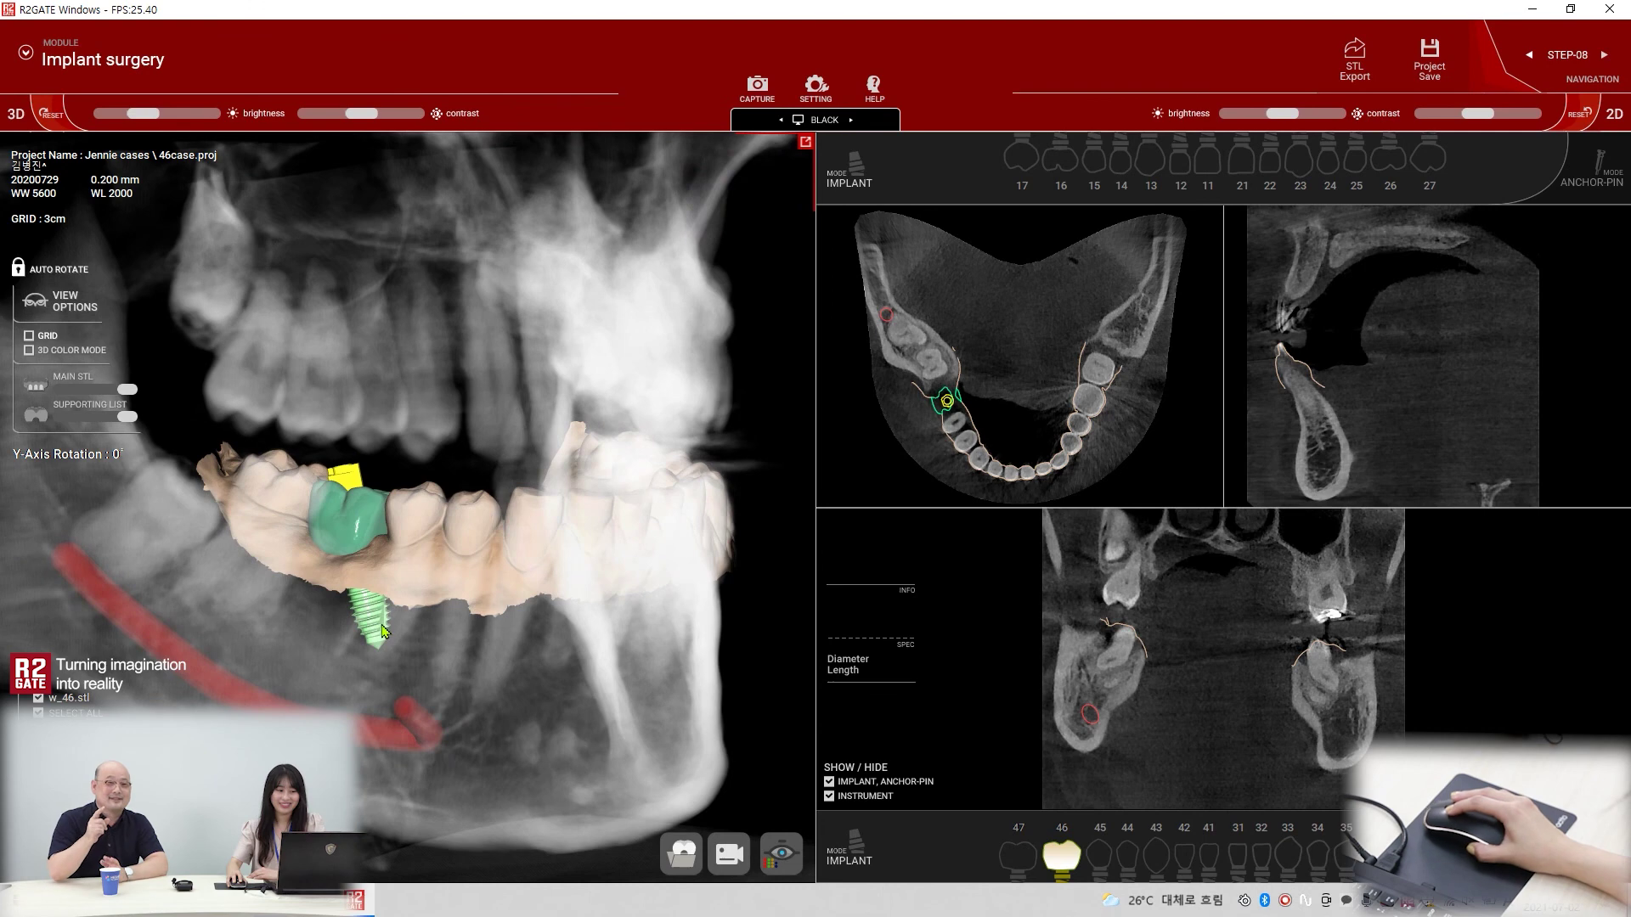
pyautogui.moveTo(476, 637); pyautogui.dragTo(484, 633)
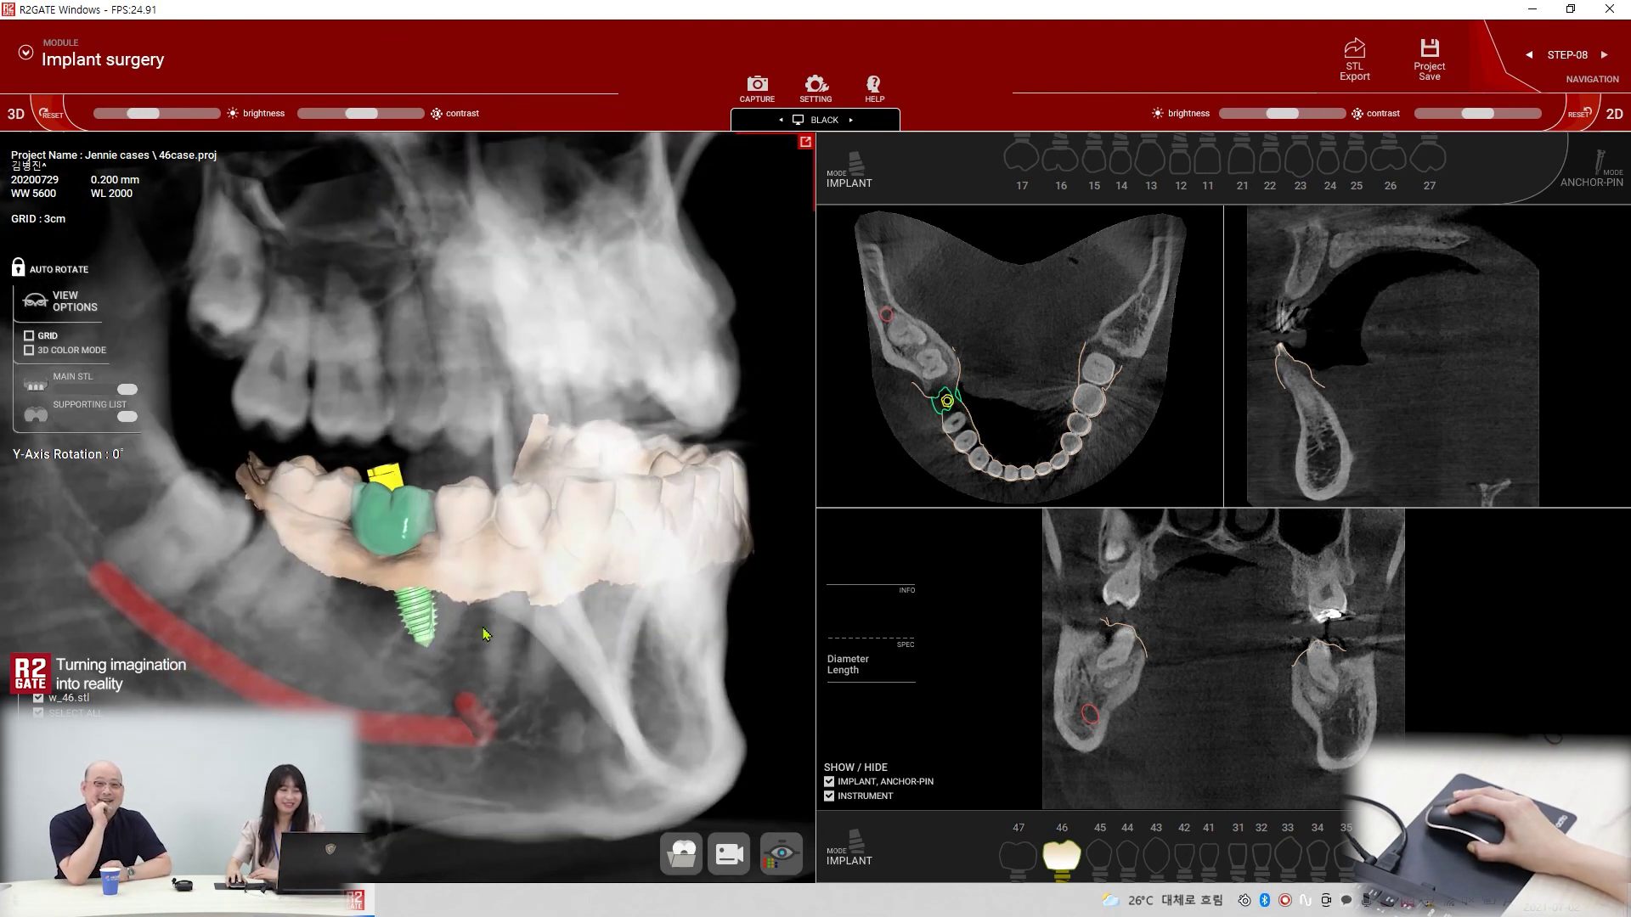
pyautogui.click(433, 633)
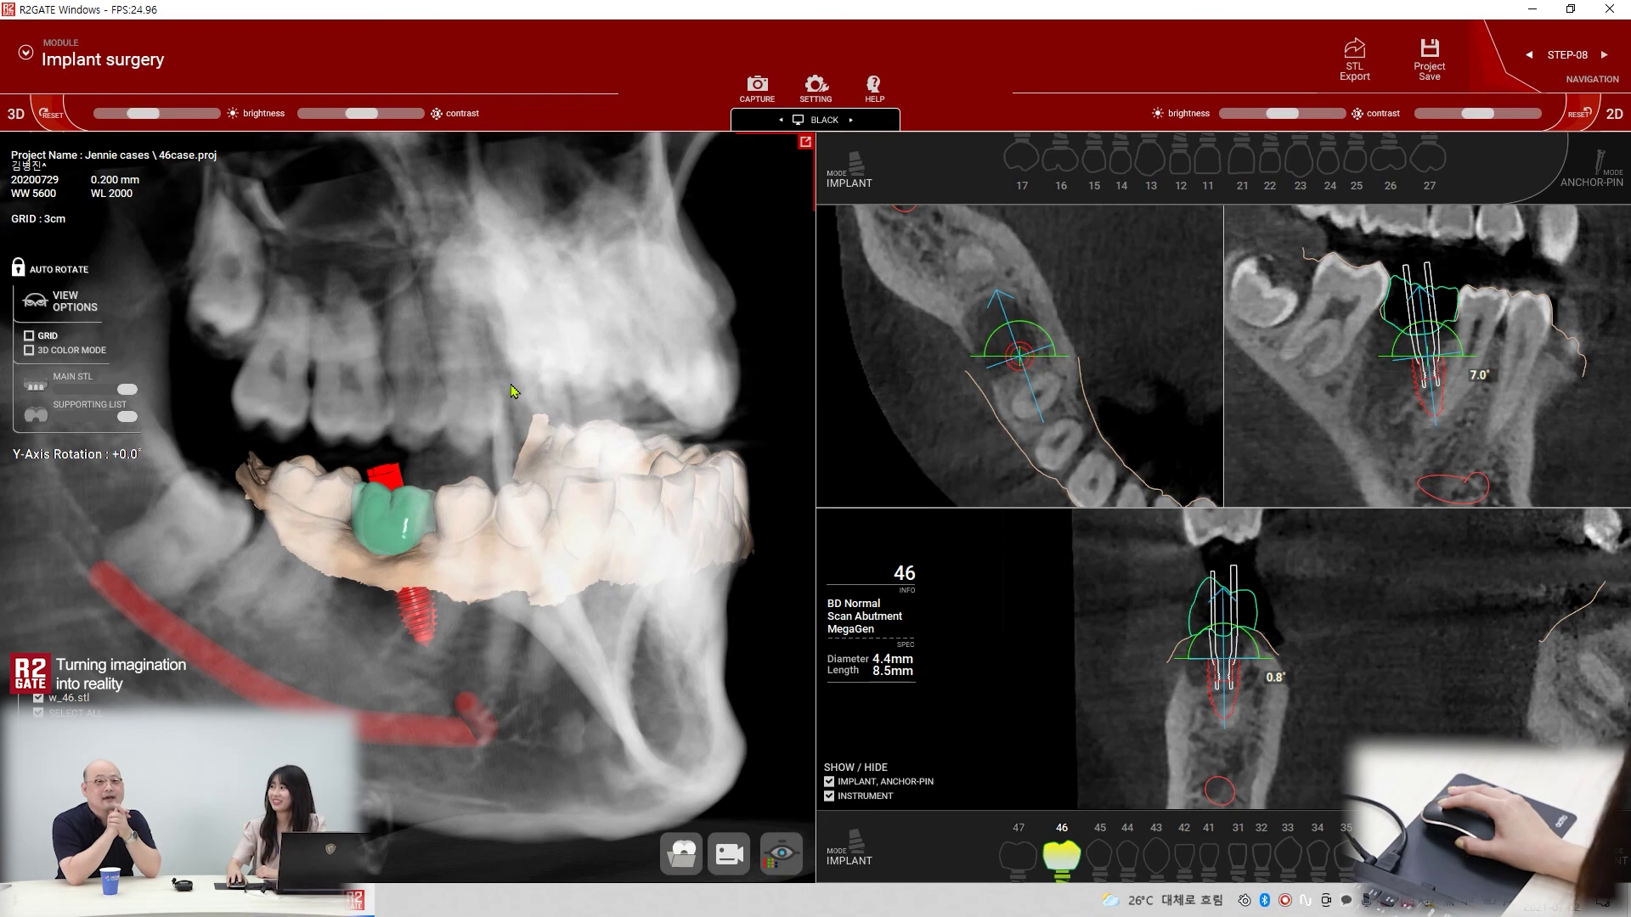
pyautogui.moveTo(609, 506); pyautogui.dragTo(535, 533)
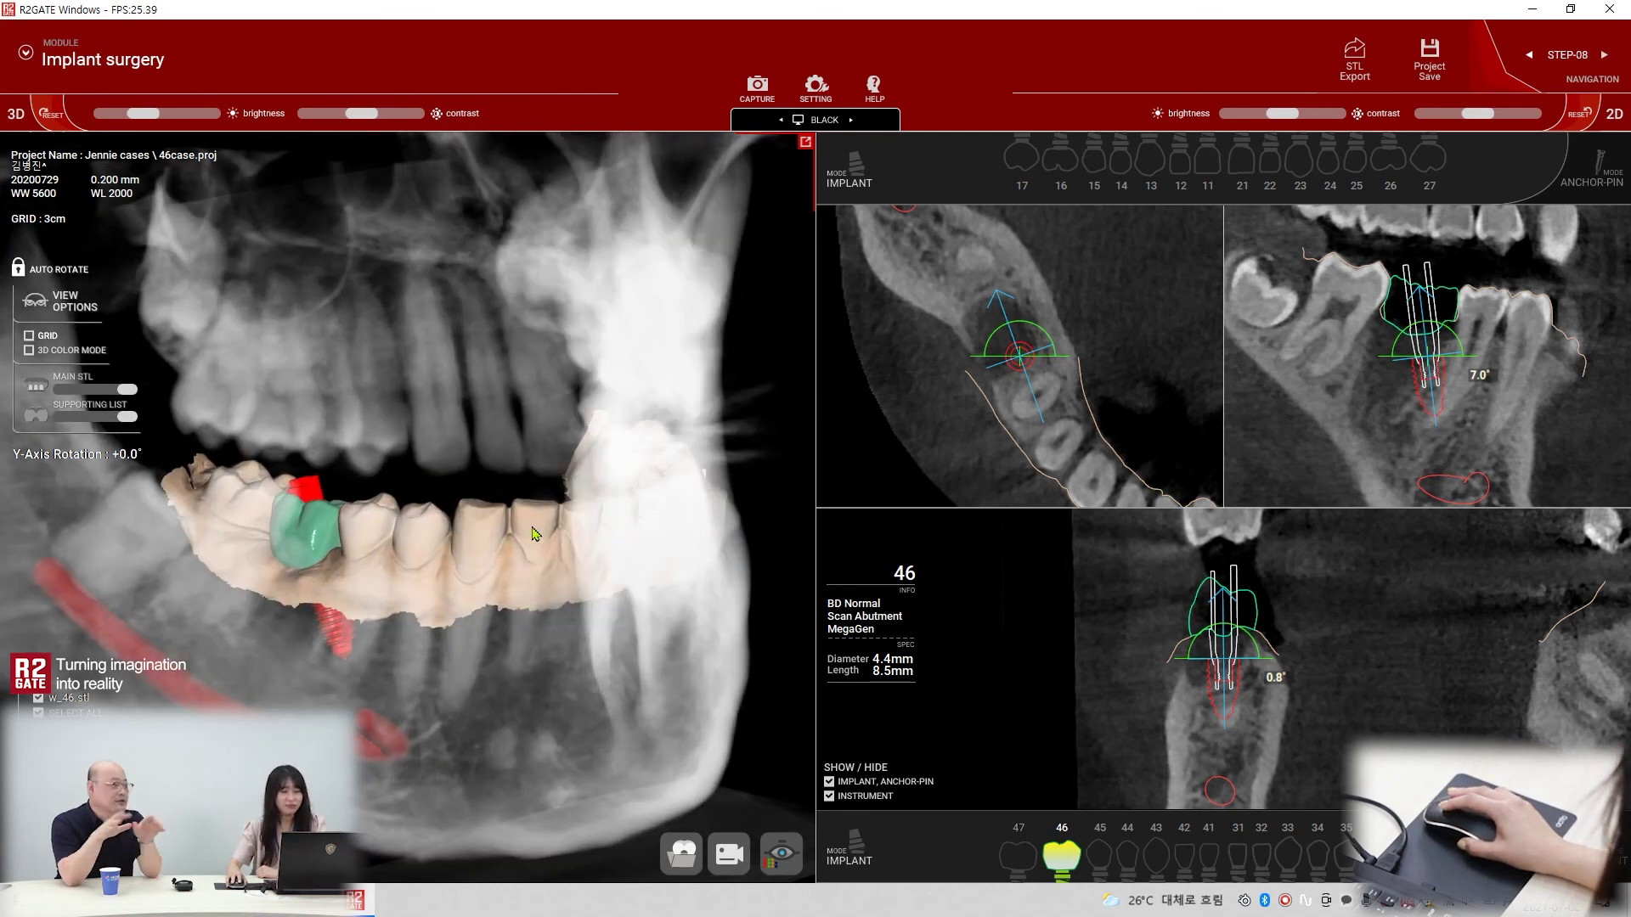